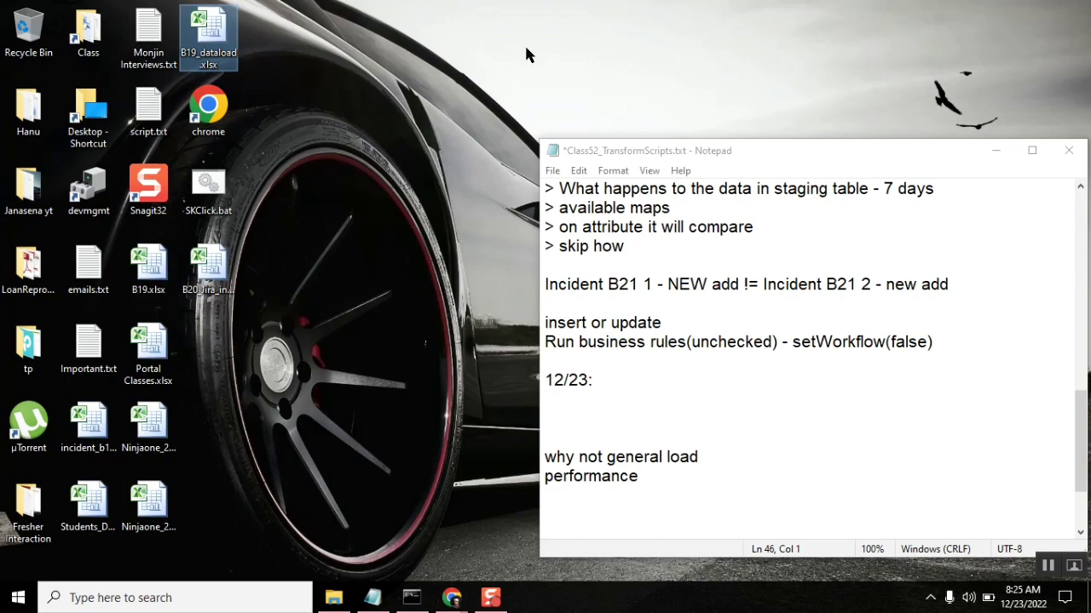
- Select the B20_Jira_incidents.xlsx icon on the desktop and open it in Excel
{"action": "key", "text": "shift+F10"}
{"action": "left_click", "coordinate": [264, 368]}
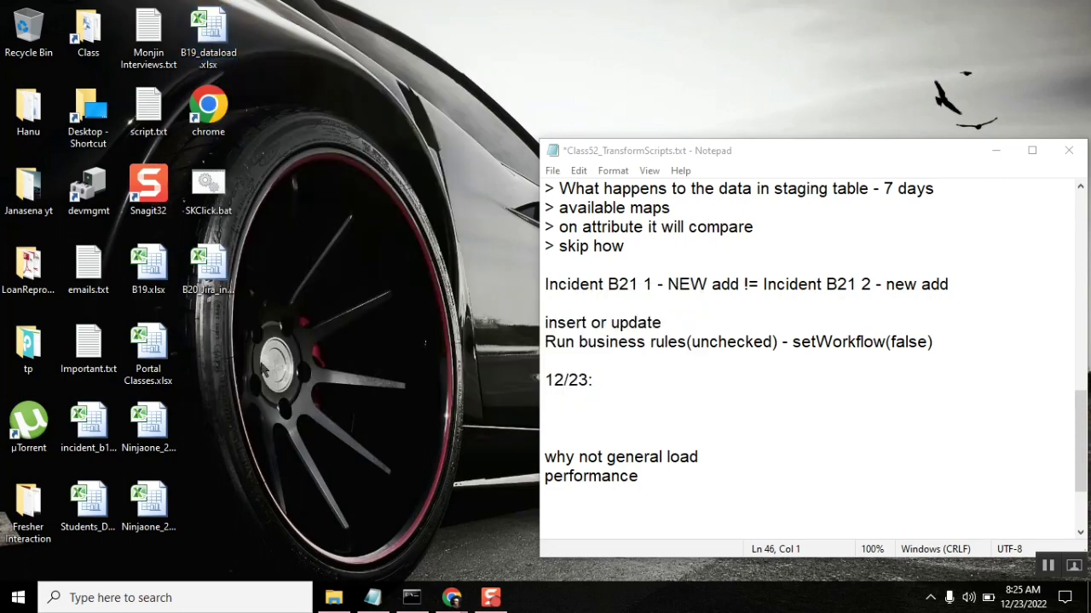
{"action": "key", "text": "Down"}
{"action": "key", "text": "Down"}
{"action": "key", "text": "Down"}
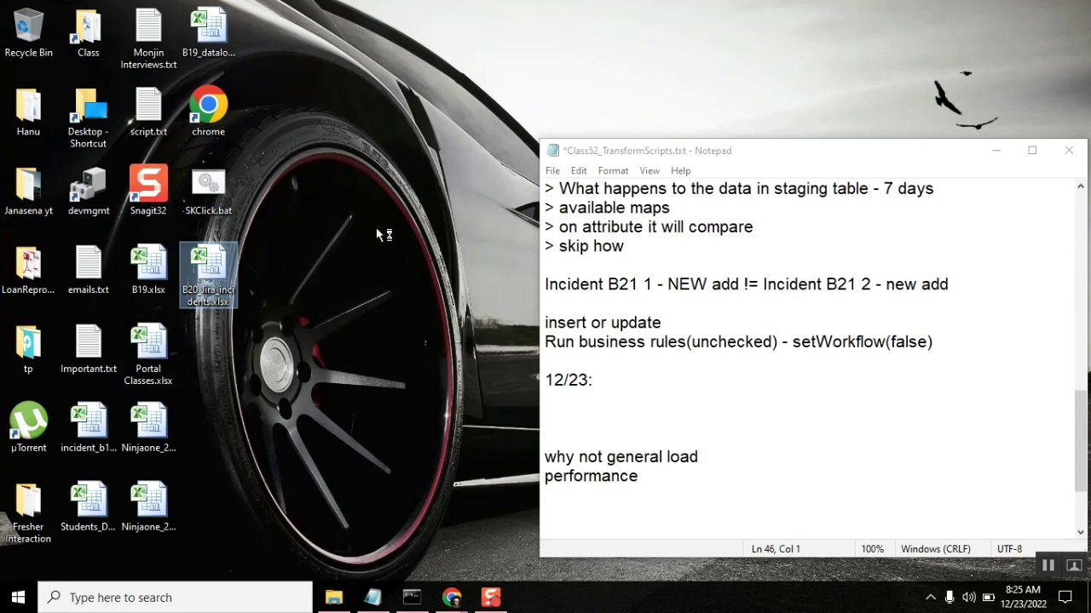
{"action": "key", "text": "Return"}
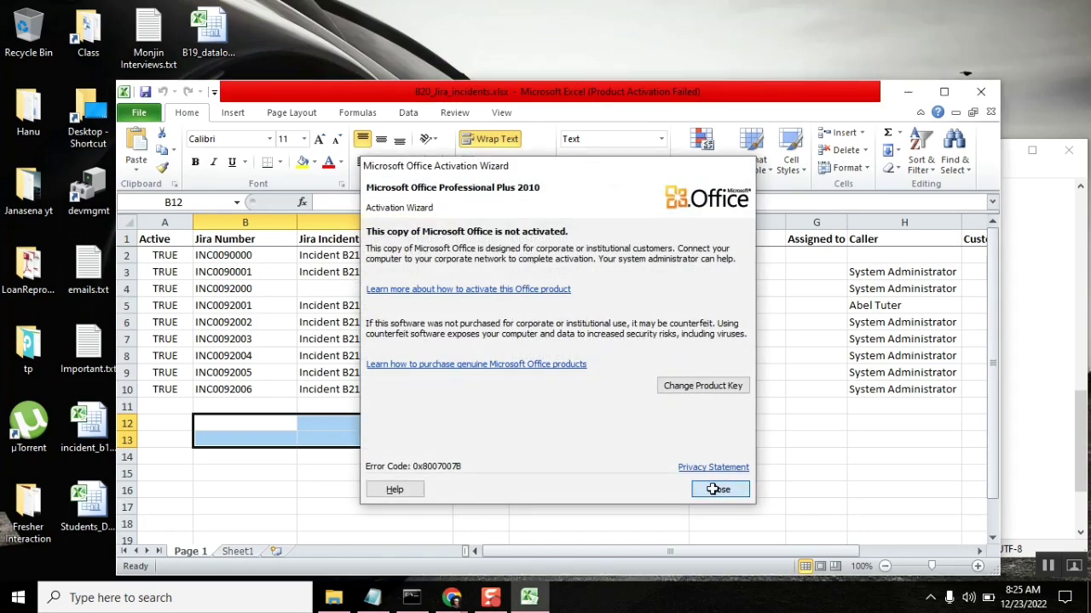
- Dismiss the activation notice and renumber B4:B10 as INC0093000 through INC0093006
{"action": "left_click", "coordinate": [720, 490]}
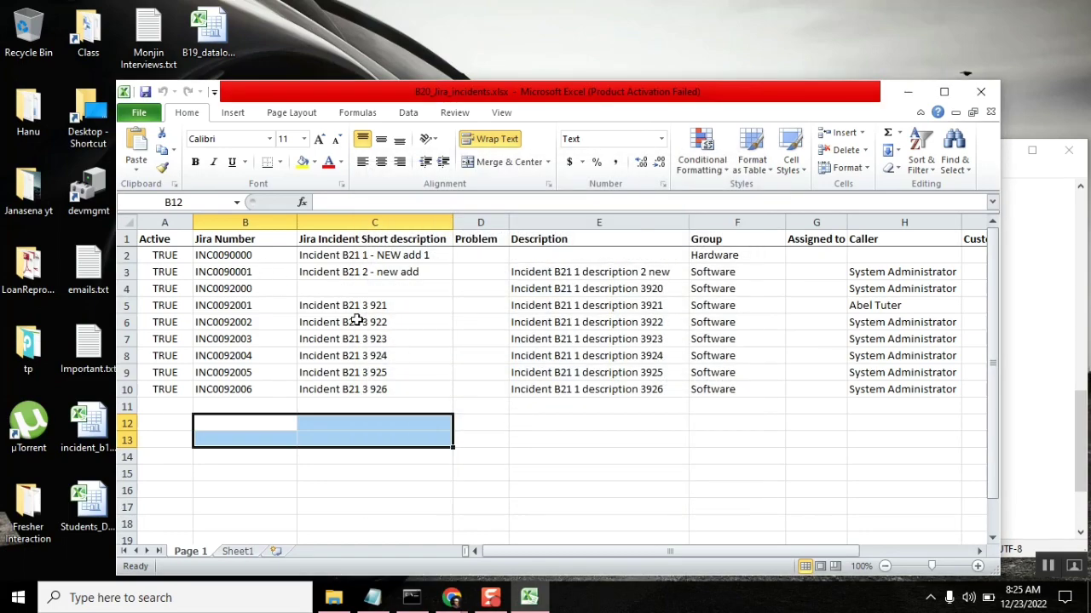
{"action": "double_click", "coordinate": [228, 288]}
{"action": "key", "text": "Delete"}
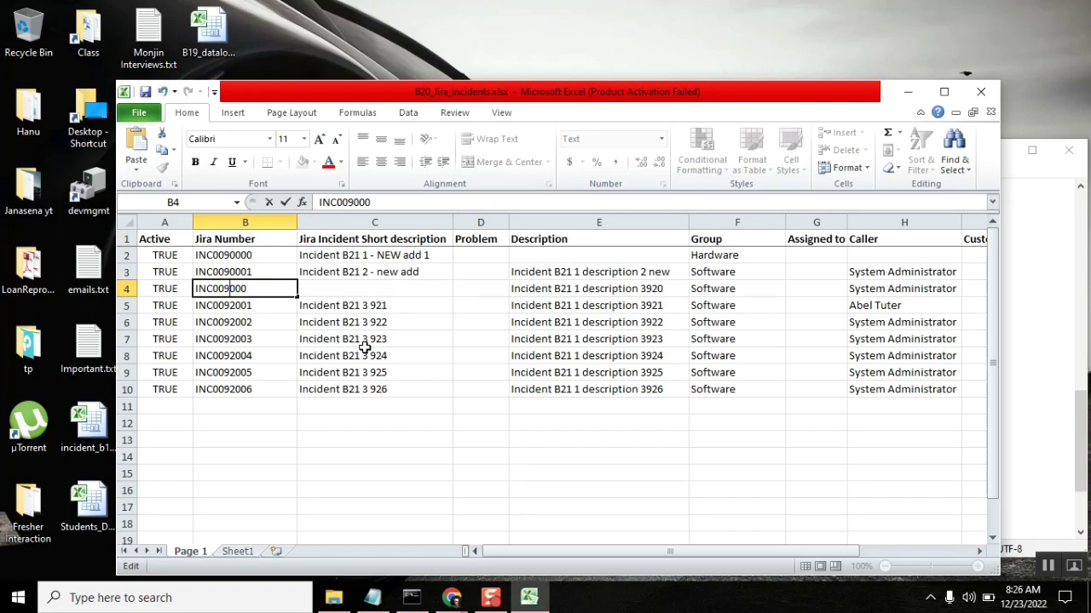
{"action": "type", "text": "3"}
{"action": "left_click", "coordinate": [269, 456]}
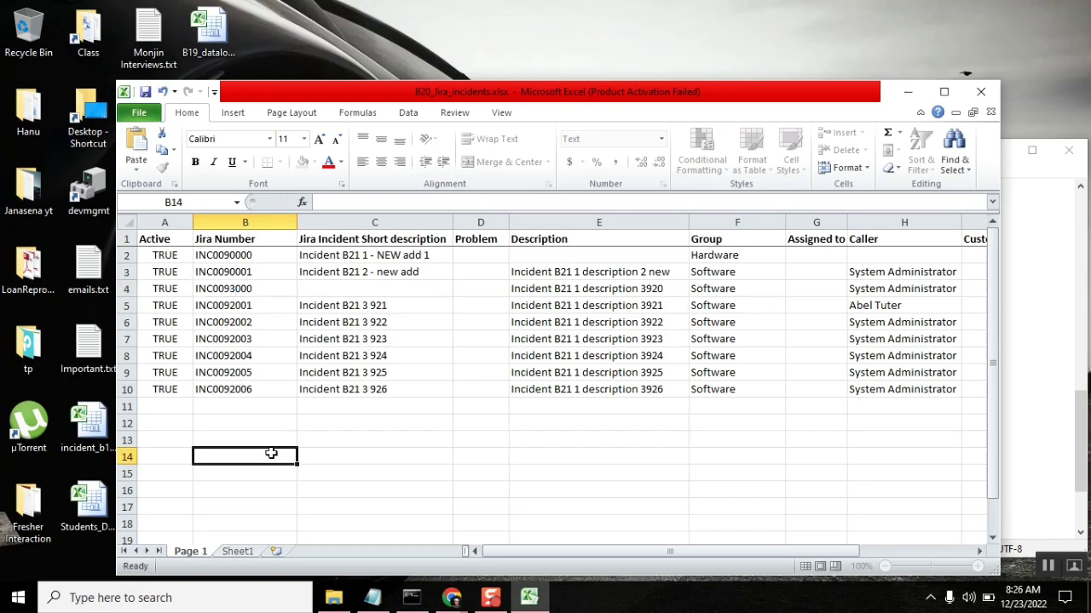
{"action": "left_click", "coordinate": [268, 287]}
{"action": "left_click_drag", "start_coordinate": [298, 297], "coordinate": [294, 393]}
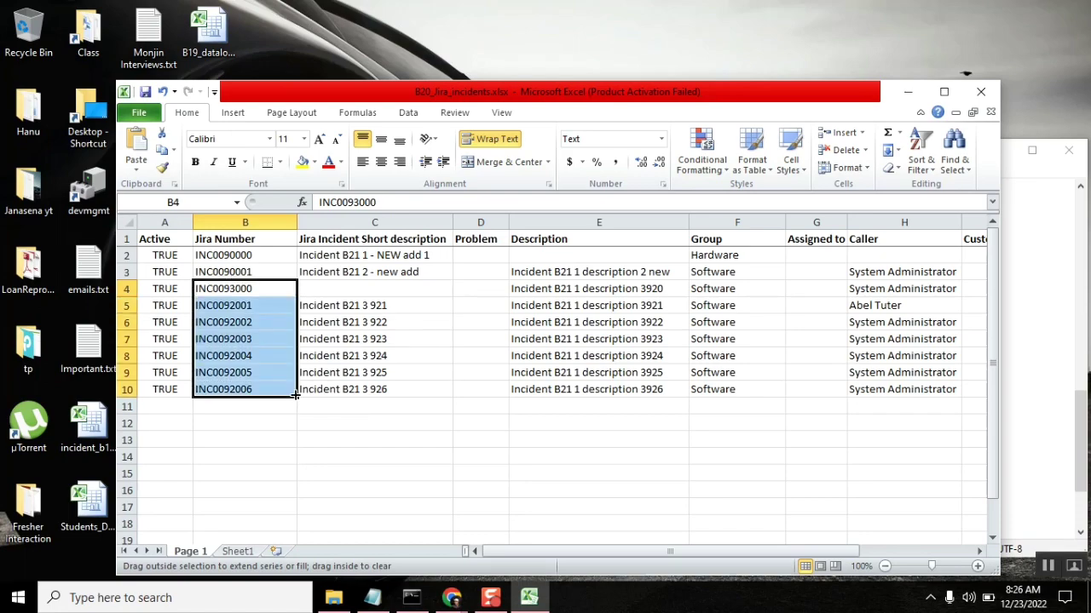
{"action": "left_click", "coordinate": [444, 471]}
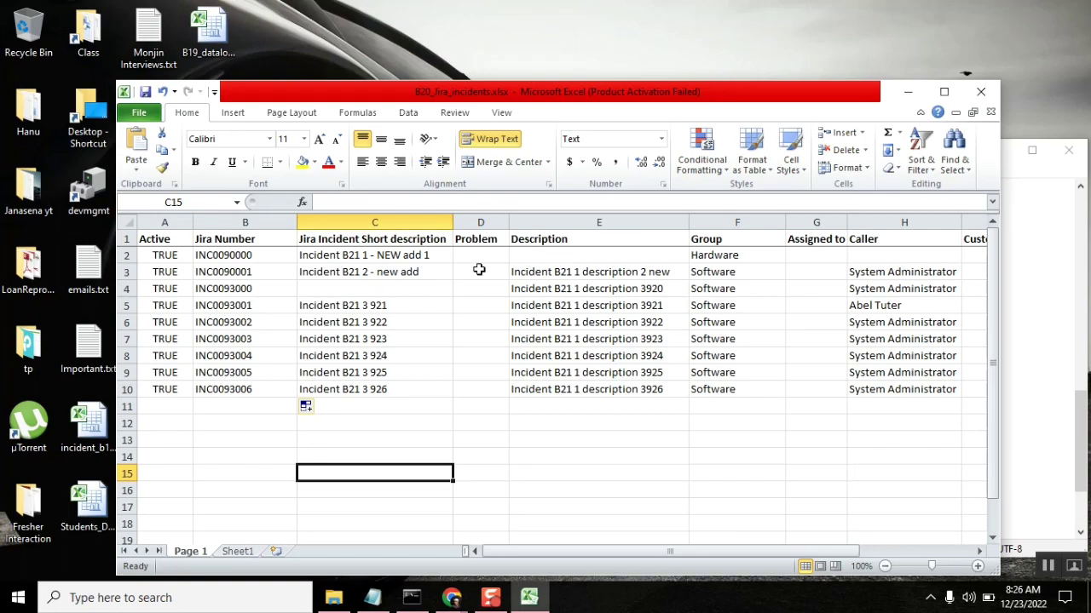
- Change C5 to 'Incident B21 3 931' and fill C6:C10 through 'Incident B21 3 936'
{"action": "left_click", "coordinate": [396, 303]}
{"action": "double_click", "coordinate": [396, 302]}
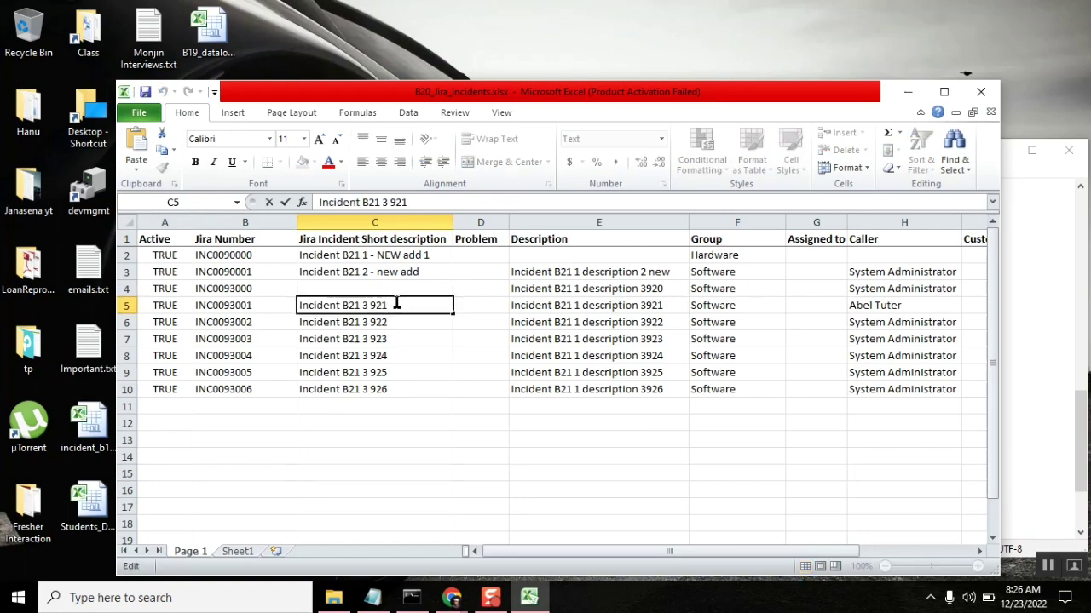
{"action": "key", "text": "BackSpace"}
{"action": "type", "text": "3"}
{"action": "left_click", "coordinate": [410, 448]}
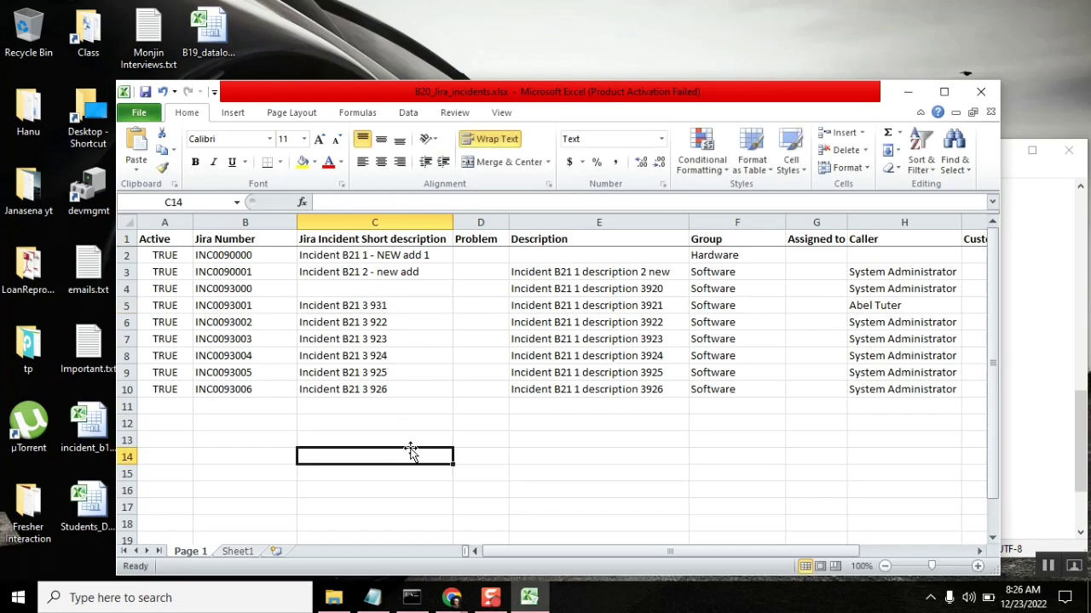
{"action": "left_click", "coordinate": [392, 303]}
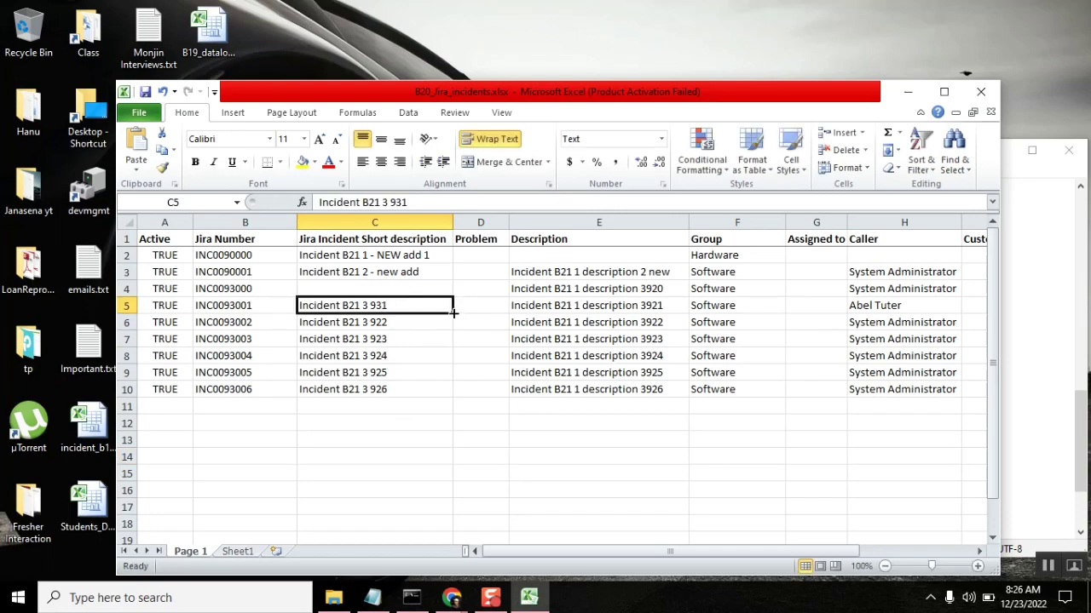
{"action": "left_click_drag", "start_coordinate": [453, 314], "coordinate": [455, 395]}
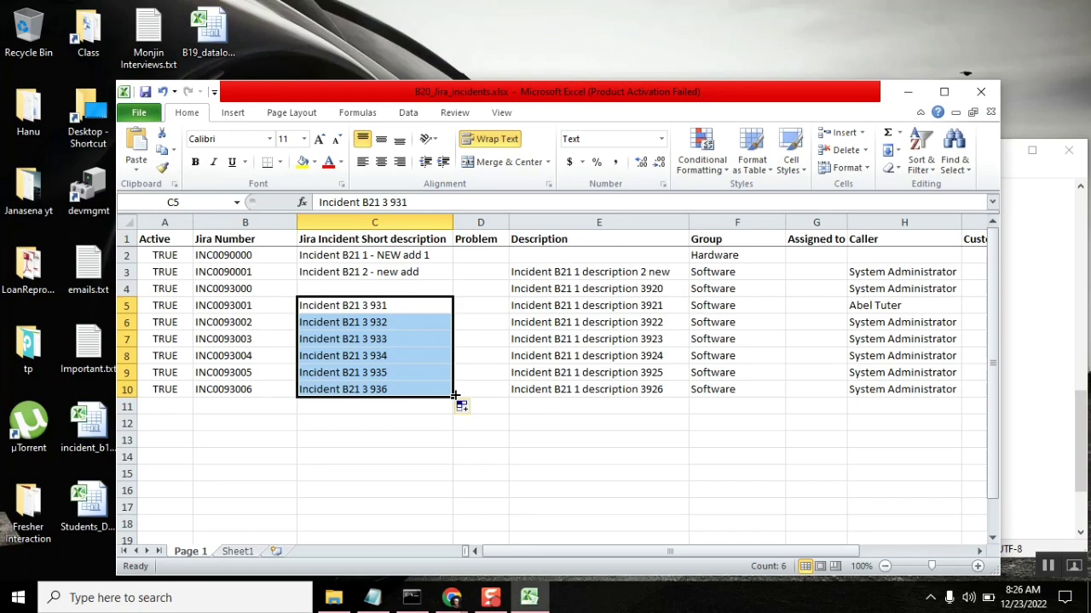
{"action": "left_click", "coordinate": [433, 451]}
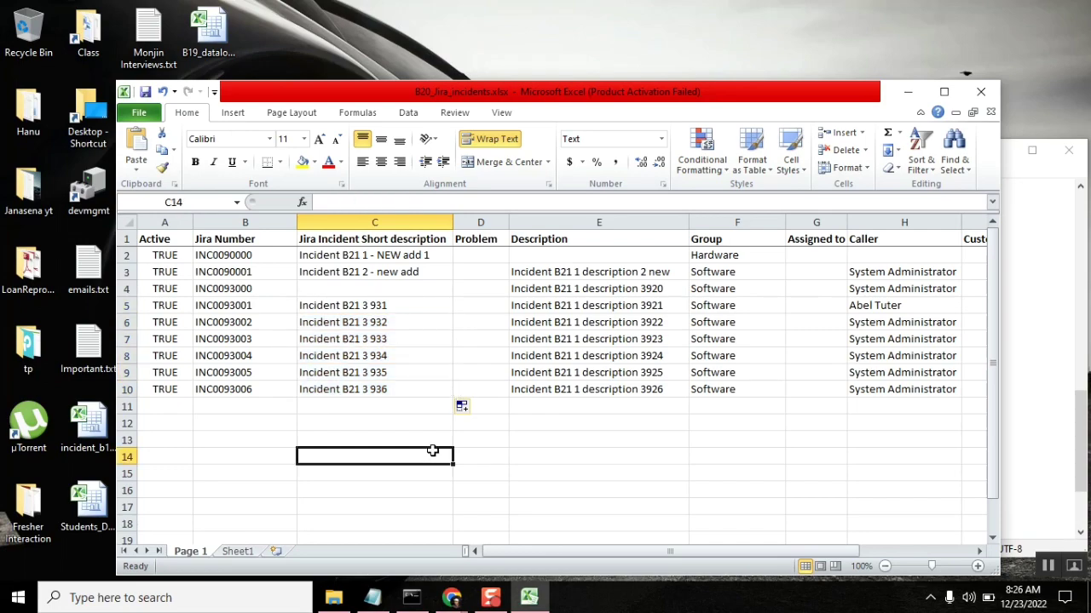
{"action": "left_click", "coordinate": [582, 452]}
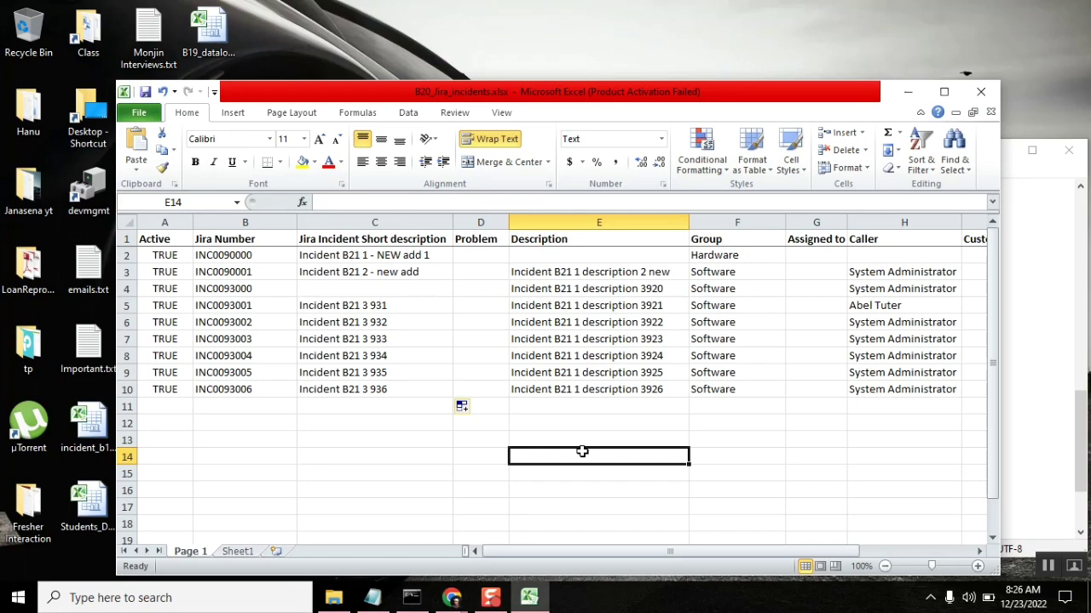
{"action": "left_click", "coordinate": [451, 600]}
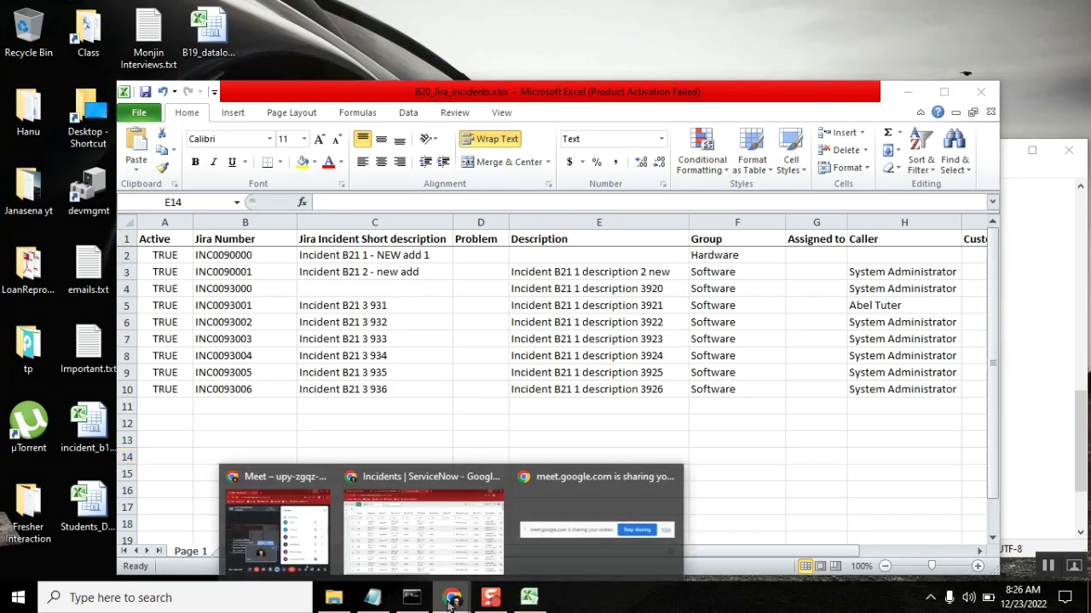
- Filter the navigator for 'transform maps' and open Transform Maps in a new tab
{"action": "left_click", "coordinate": [423, 528]}
{"action": "left_click", "coordinate": [296, 14]}
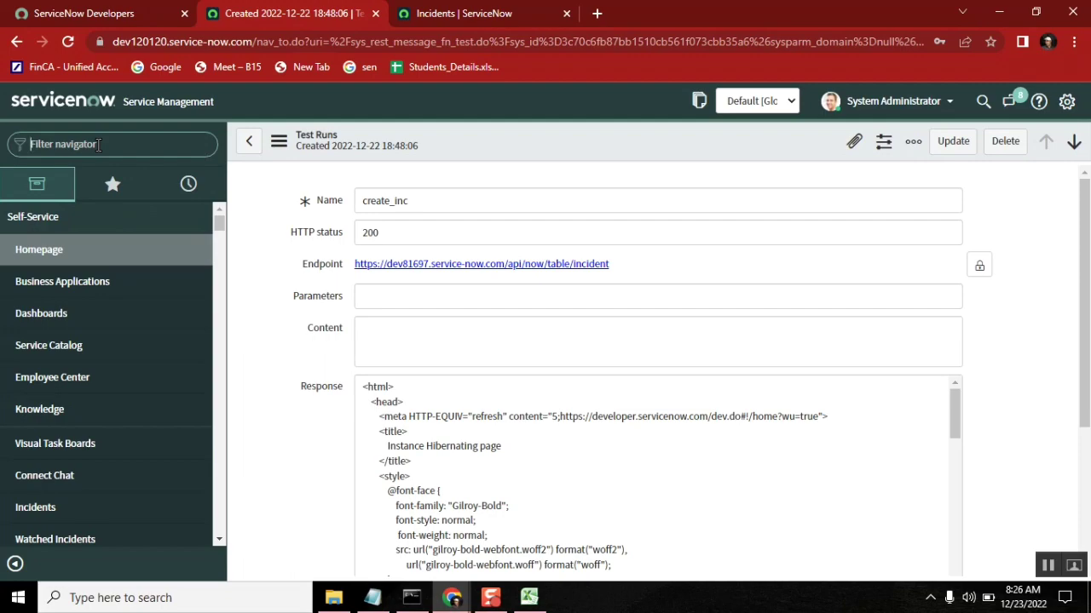
{"action": "type", "text": "transform"}
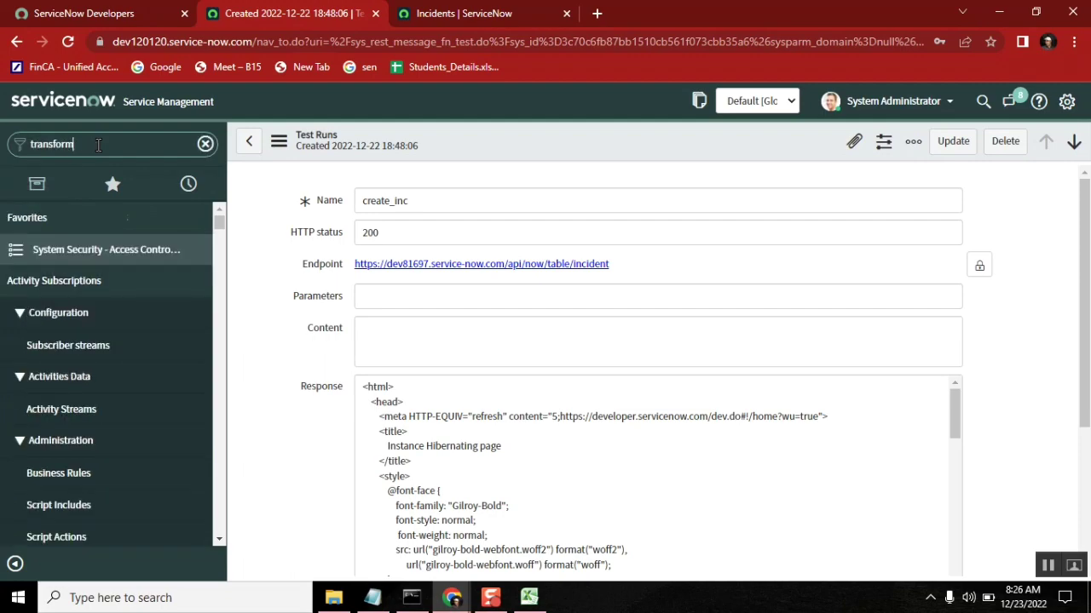
{"action": "type", "text": " maps"}
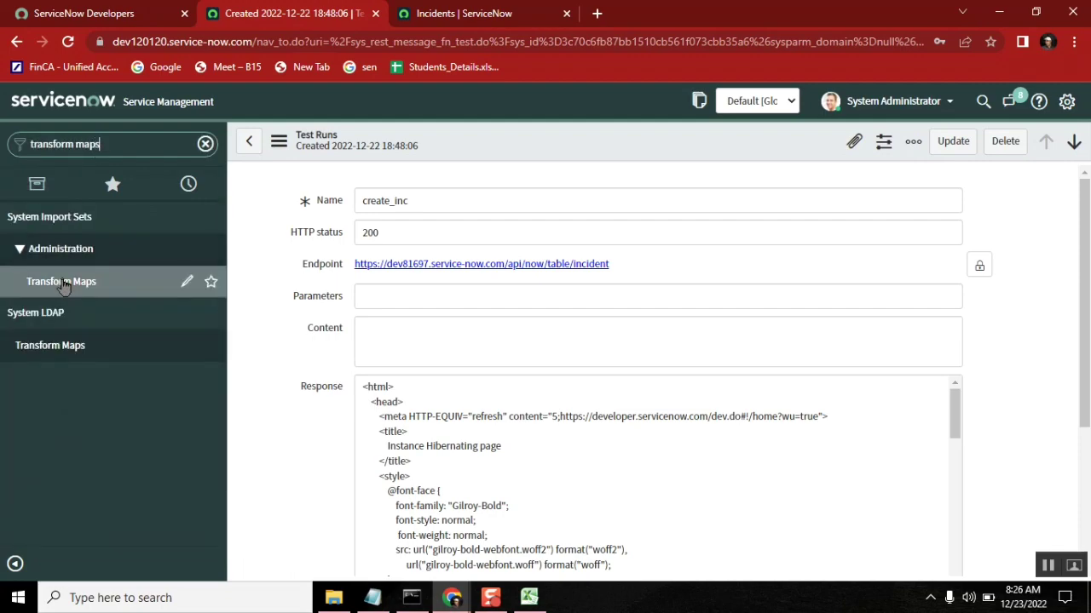
{"action": "middle_click", "coordinate": [64, 286]}
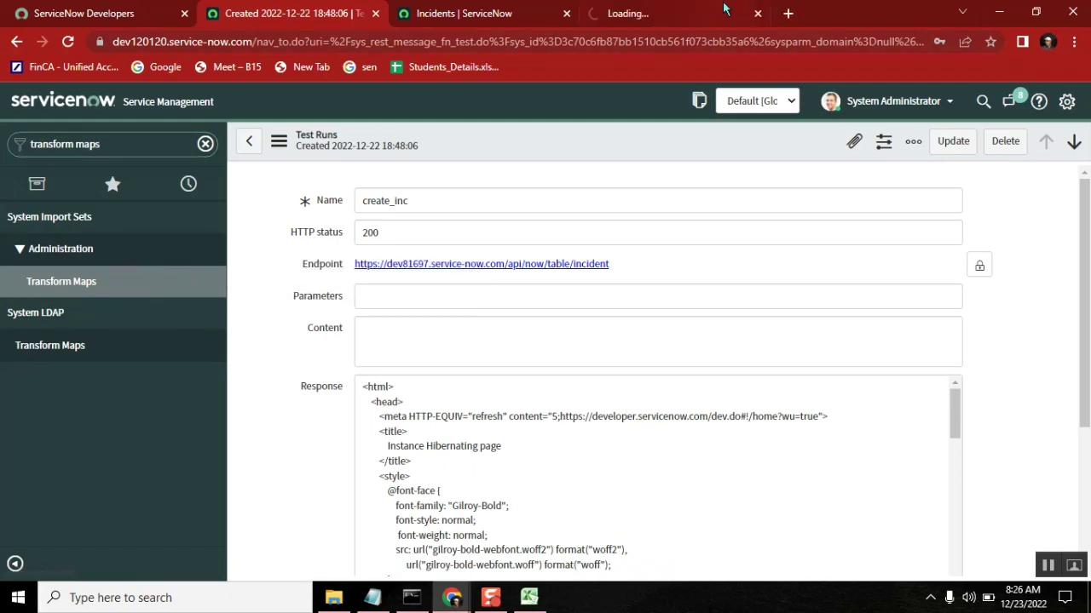
{"action": "left_click", "coordinate": [686, 13]}
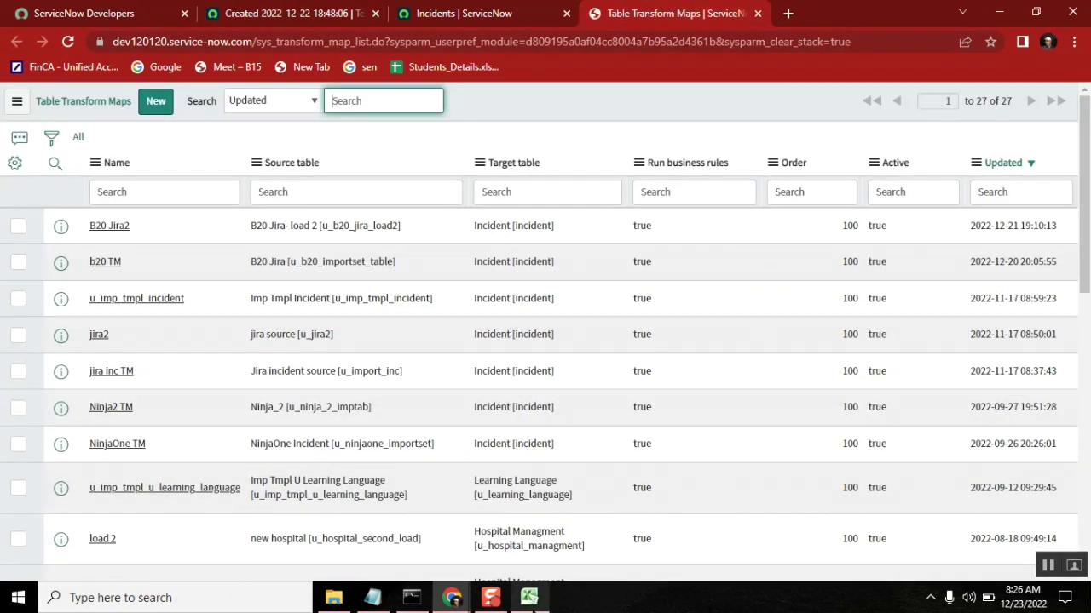
- Save the edited incidents workbook in Excel, then return to the Transform Maps list
{"action": "left_click", "coordinate": [529, 597]}
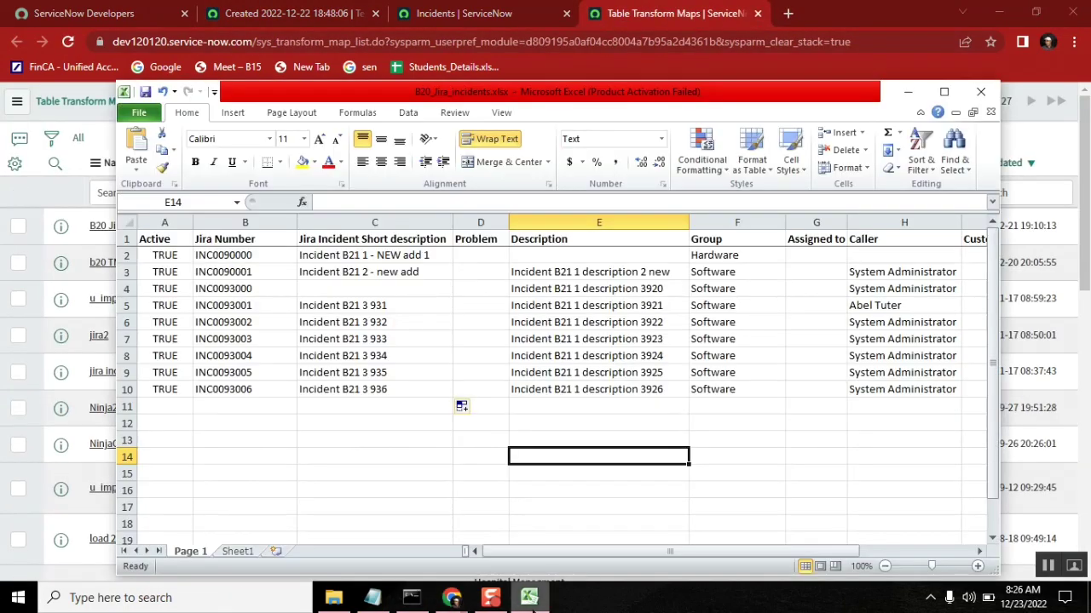
{"action": "left_click", "coordinate": [145, 92]}
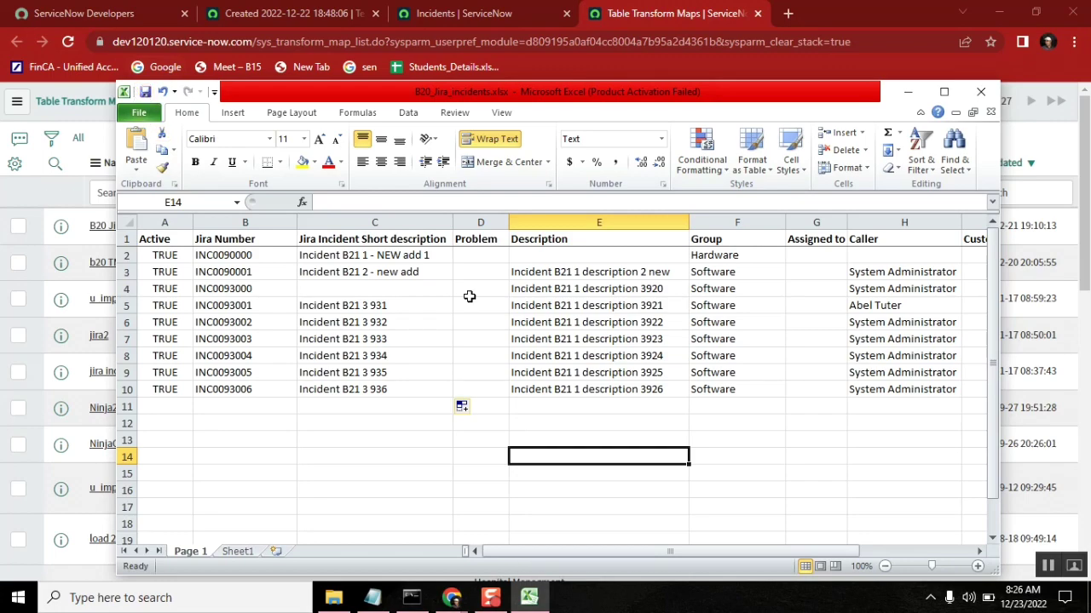
{"action": "left_click", "coordinate": [471, 12]}
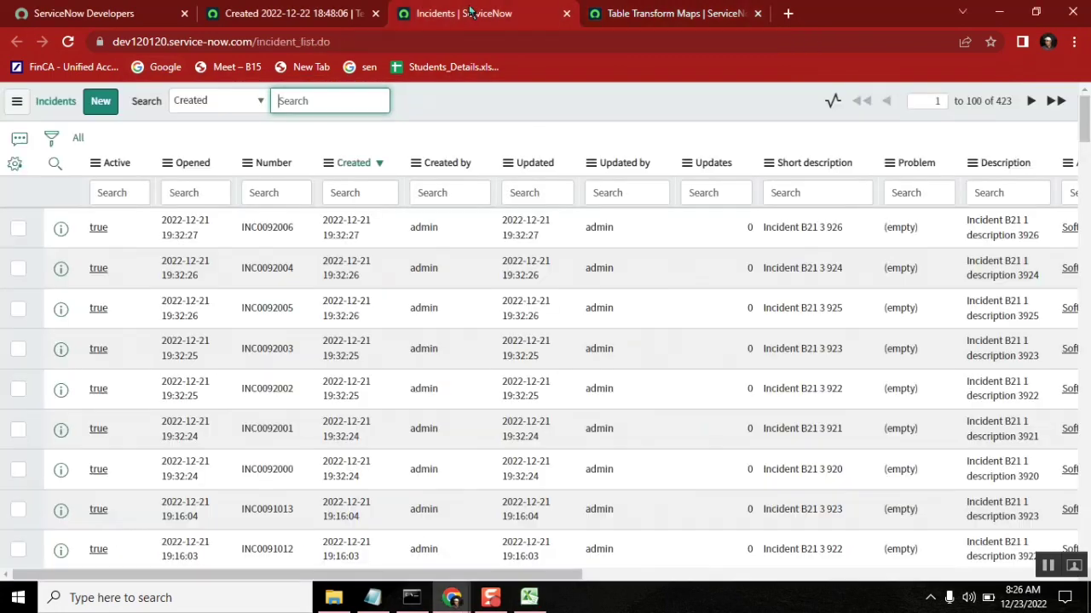
{"action": "left_click", "coordinate": [286, 13]}
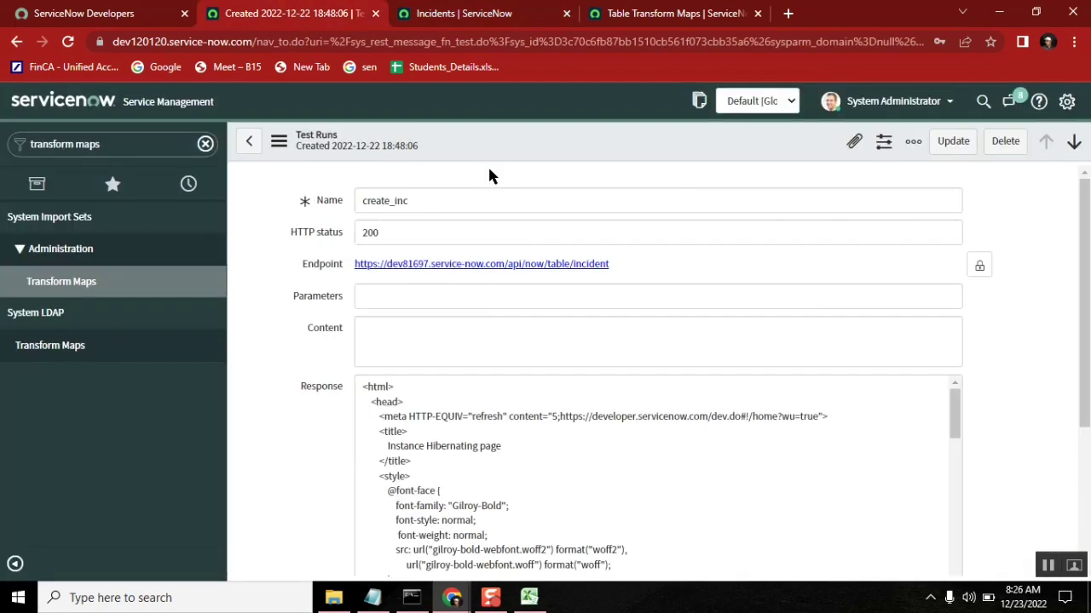
{"action": "left_click", "coordinate": [639, 13]}
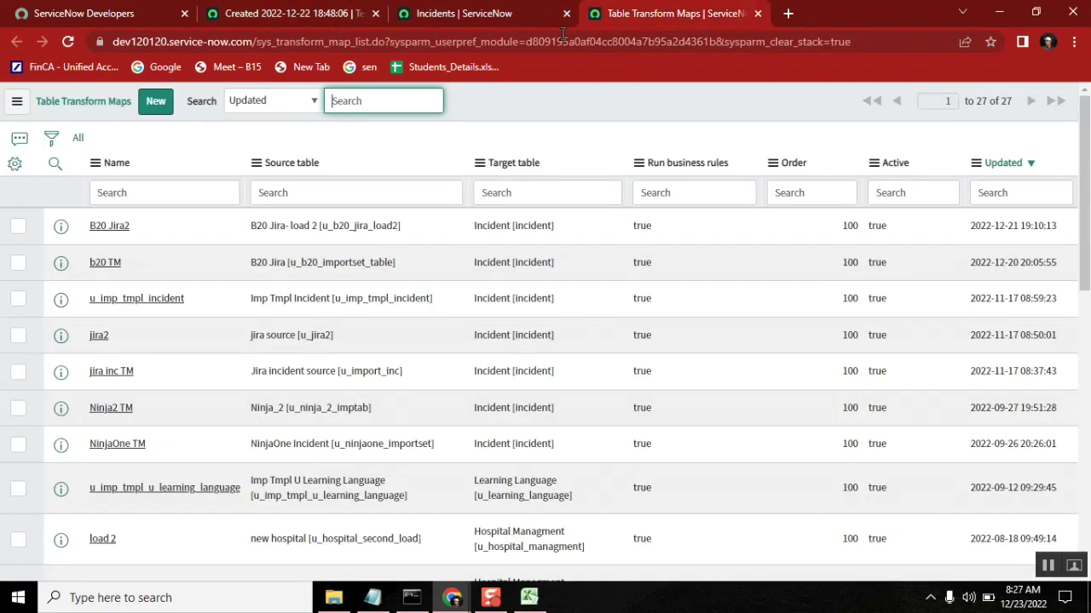
- Open the B20_Jira2 transform map and launch Mapping Assist from its related links
{"action": "left_click", "coordinate": [105, 228]}
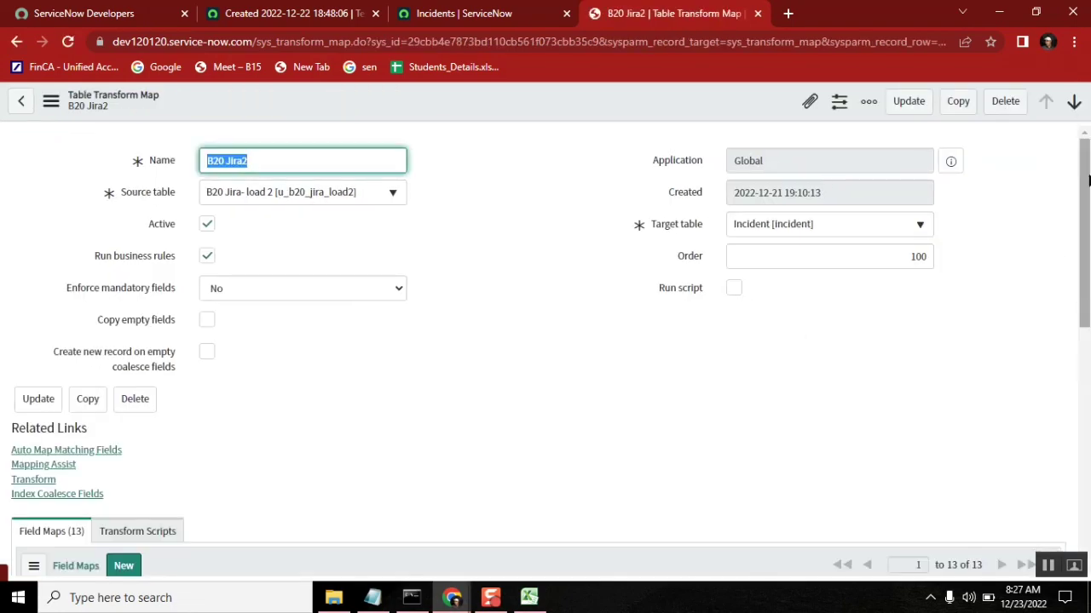
{"action": "left_click_drag", "start_coordinate": [1087, 179], "coordinate": [1087, 343]}
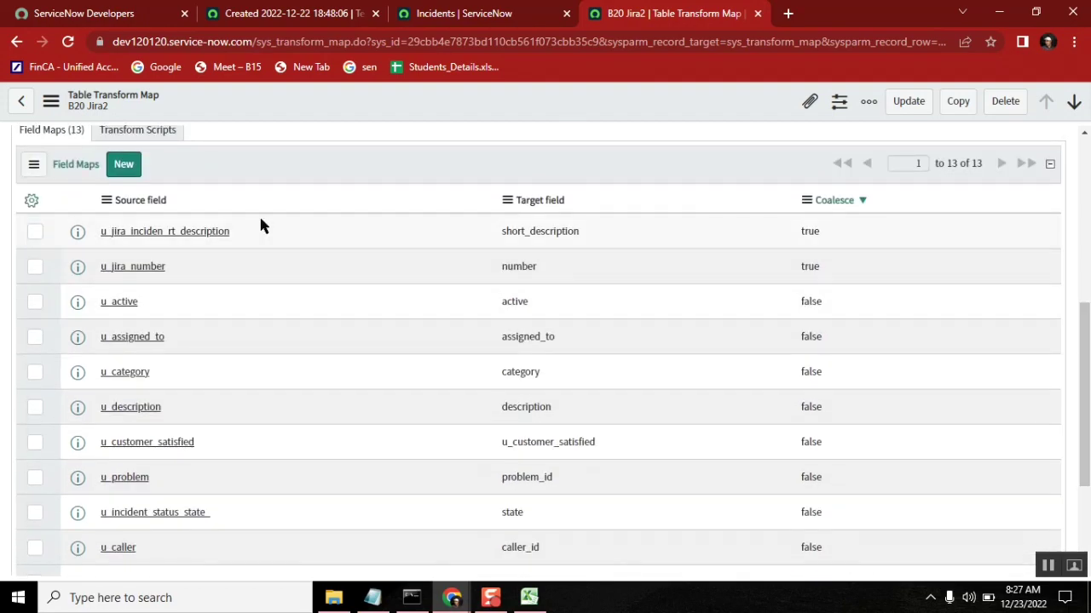
{"action": "left_click_drag", "start_coordinate": [1079, 433], "coordinate": [1078, 367]}
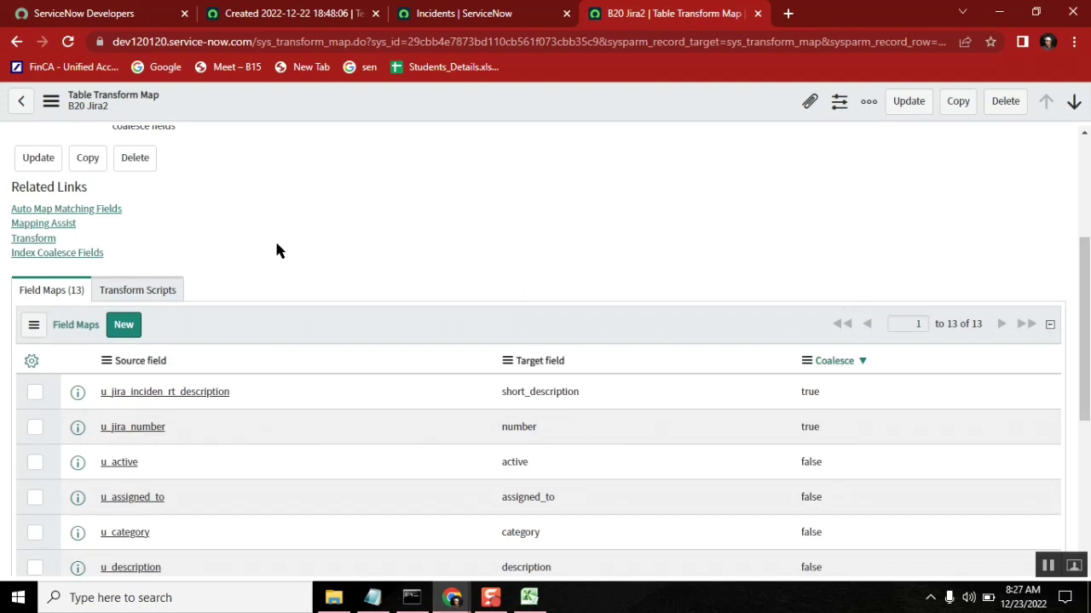
{"action": "left_click", "coordinate": [50, 222]}
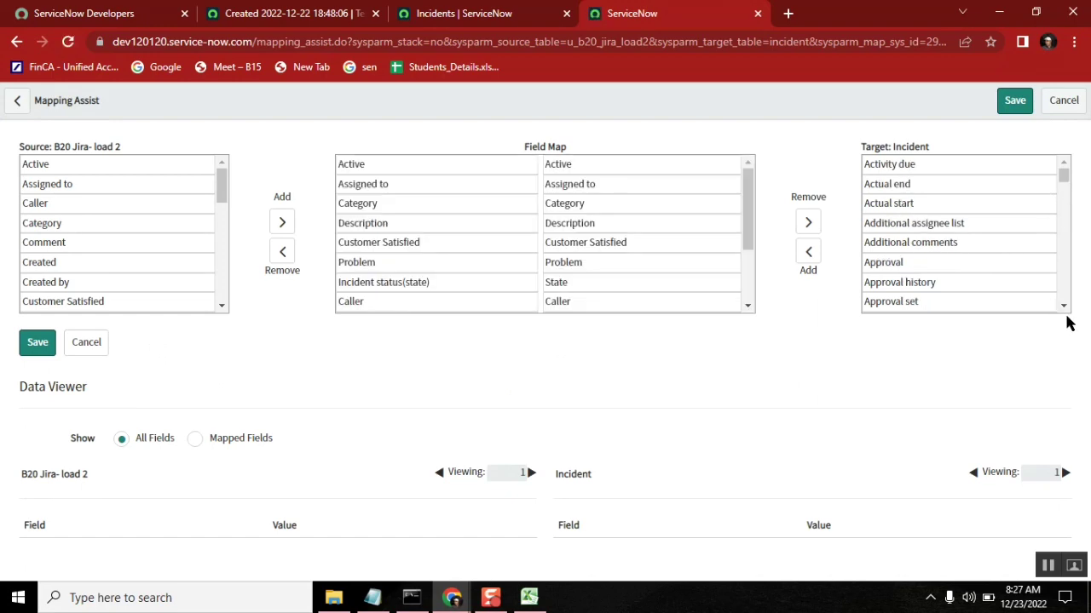
- Review the B20 Jira2 field pairings in Mapping Assist and cancel without saving
{"action": "left_click_drag", "start_coordinate": [1050, 307], "coordinate": [1053, 309]}
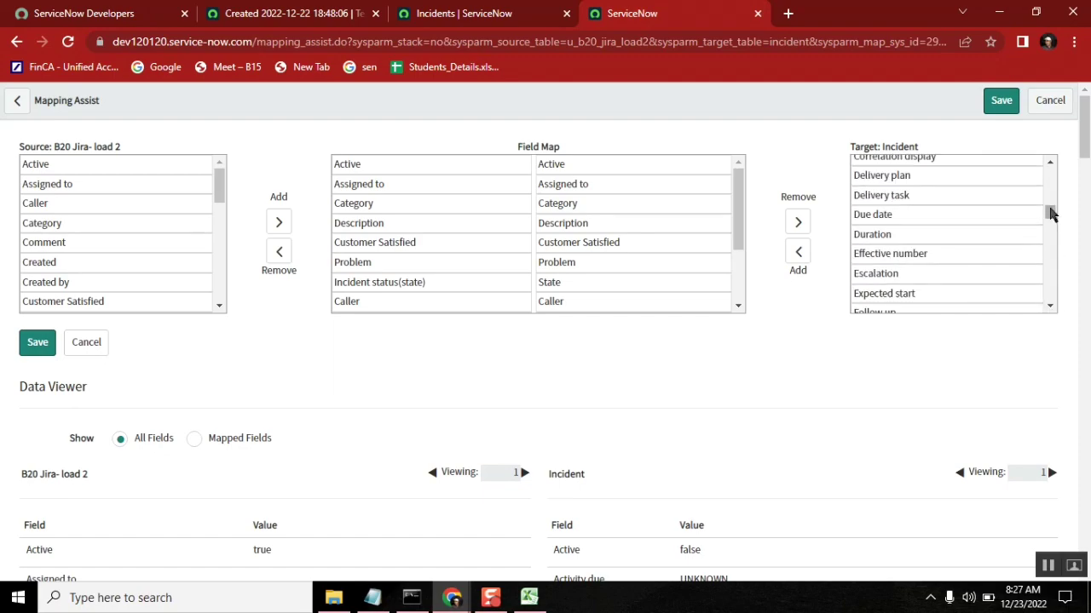
{"action": "left_click_drag", "start_coordinate": [1051, 214], "coordinate": [1053, 318]}
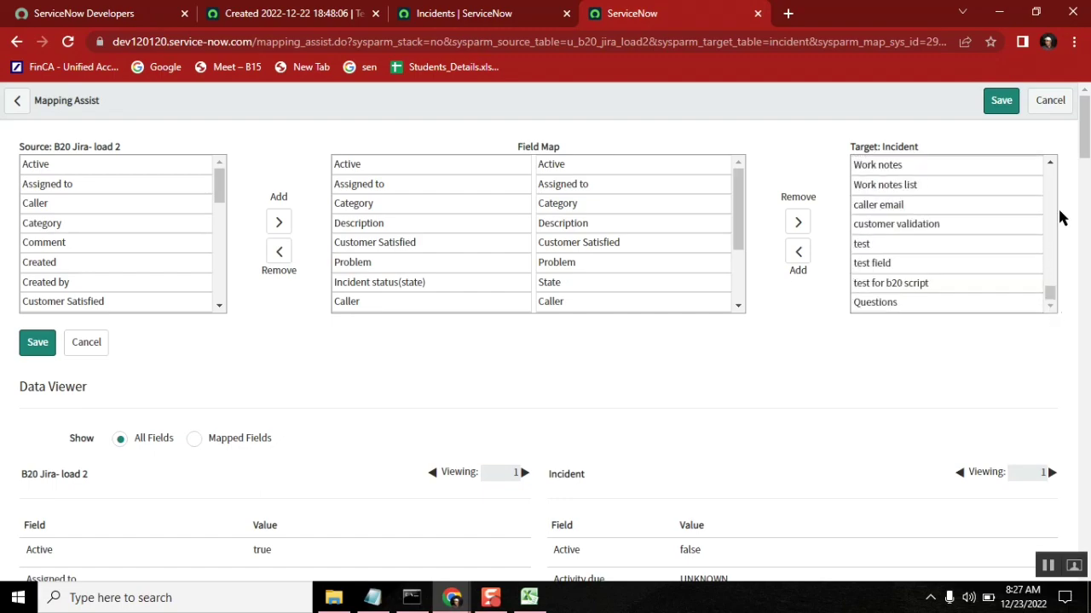
{"action": "left_click", "coordinate": [1052, 164]}
{"action": "left_click_drag", "start_coordinate": [1052, 168], "coordinate": [1053, 168]}
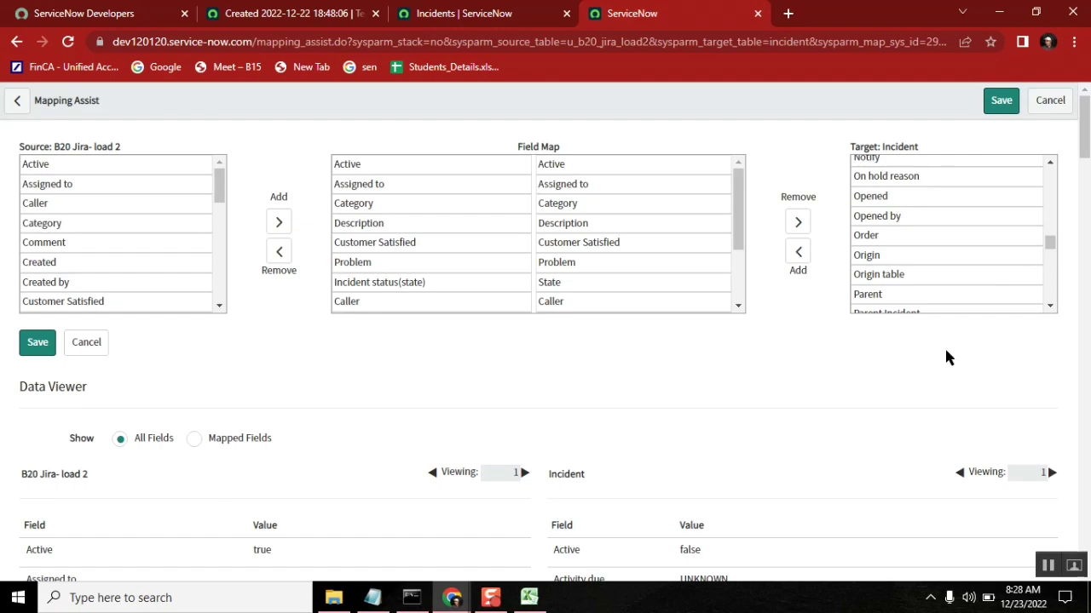
{"action": "left_click", "coordinate": [1059, 106]}
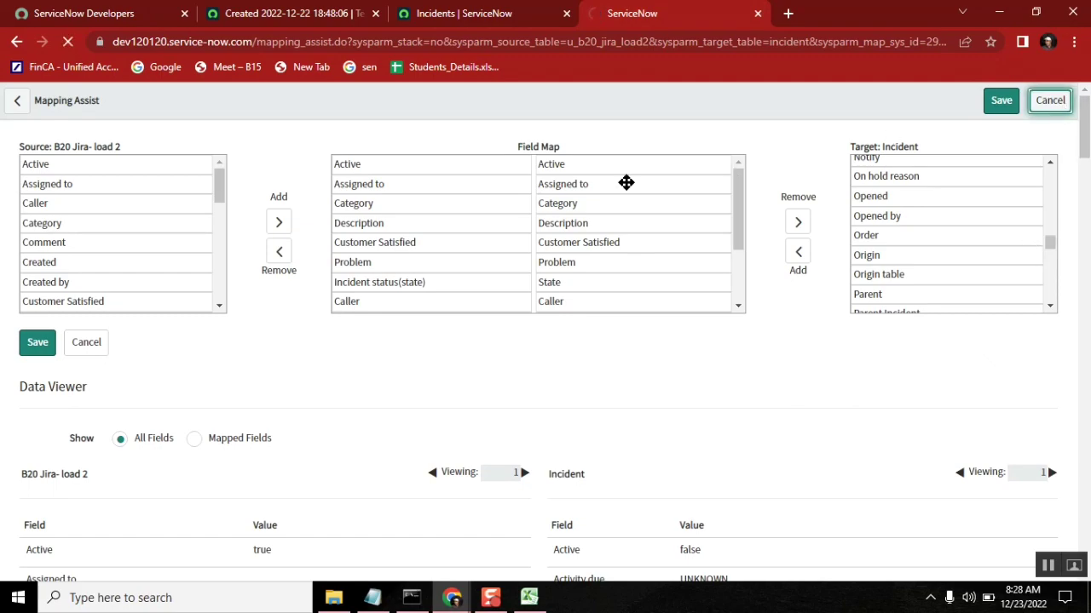
- Review the edited B20_Jira_incidents rows, minimize Excel, and switch to the Incidents list
{"action": "left_click", "coordinate": [529, 597]}
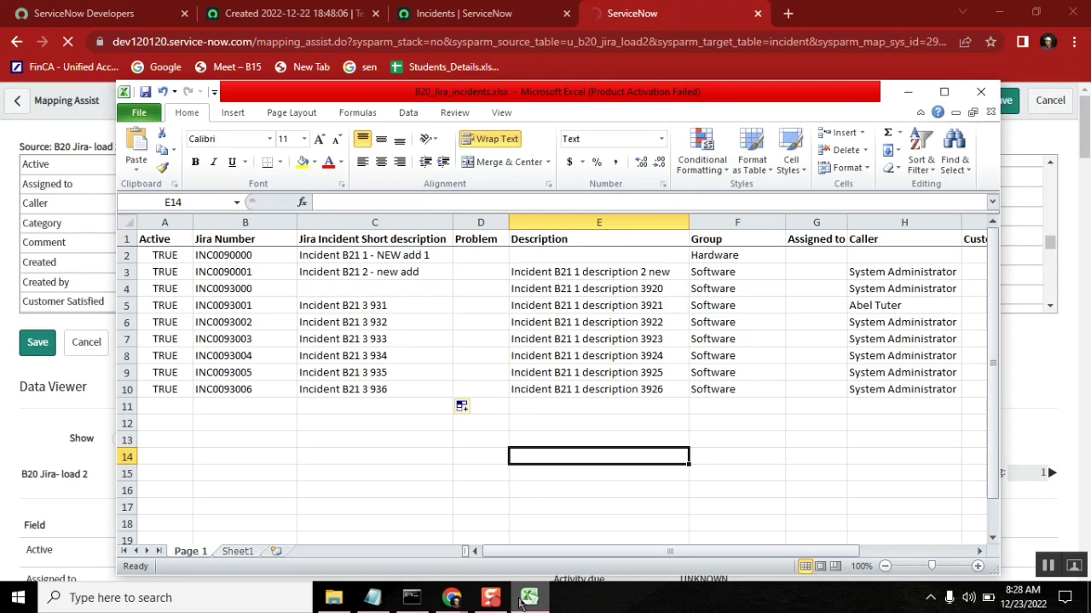
{"action": "left_click", "coordinate": [362, 452]}
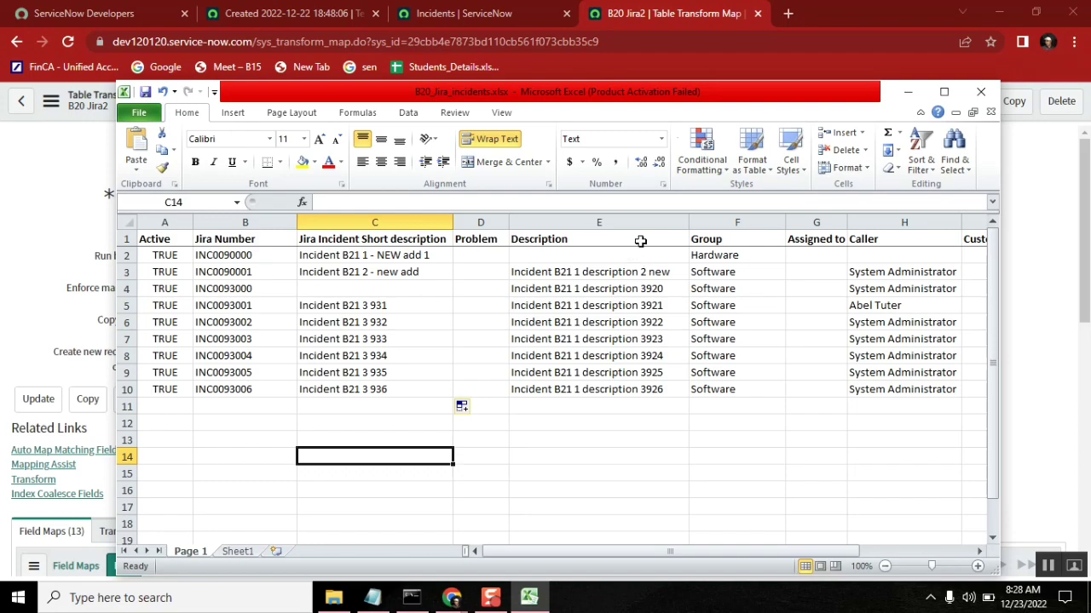
{"action": "left_click_drag", "start_coordinate": [699, 92], "coordinate": [601, 72]}
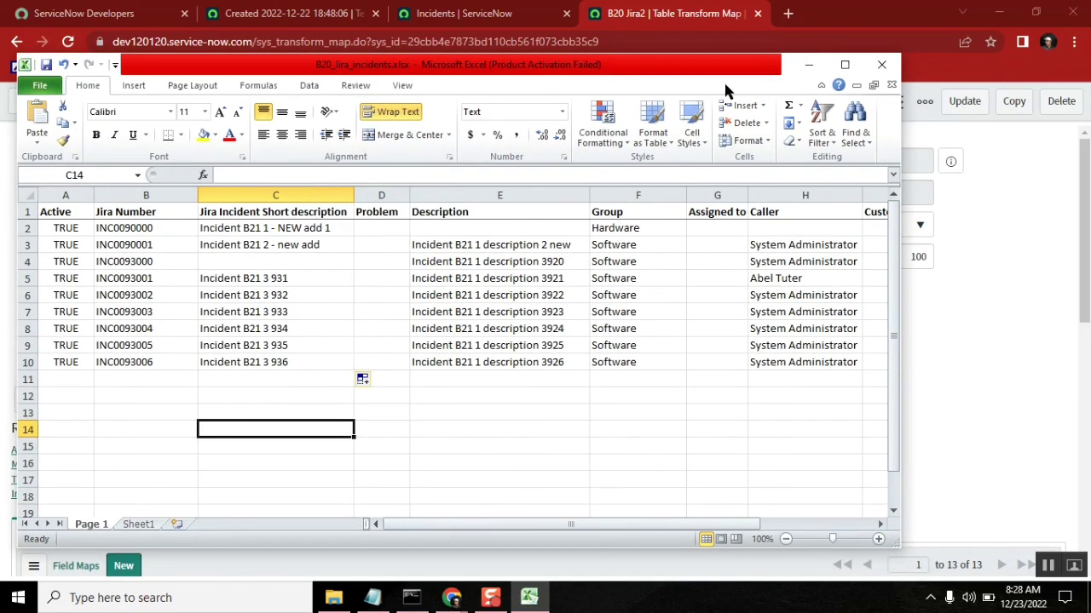
{"action": "left_click", "coordinate": [869, 65]}
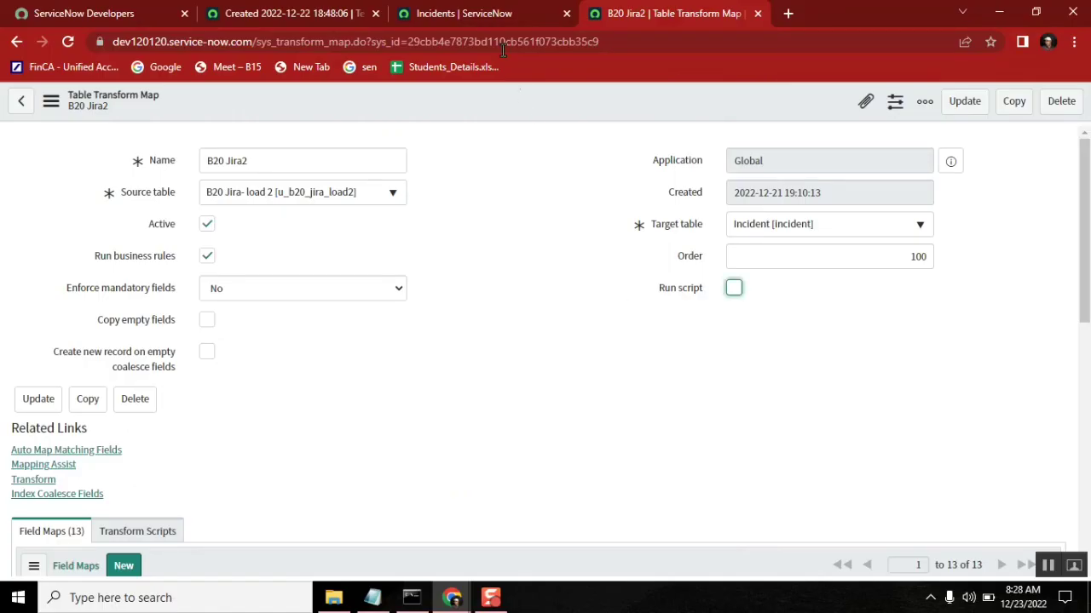
{"action": "left_click", "coordinate": [487, 15]}
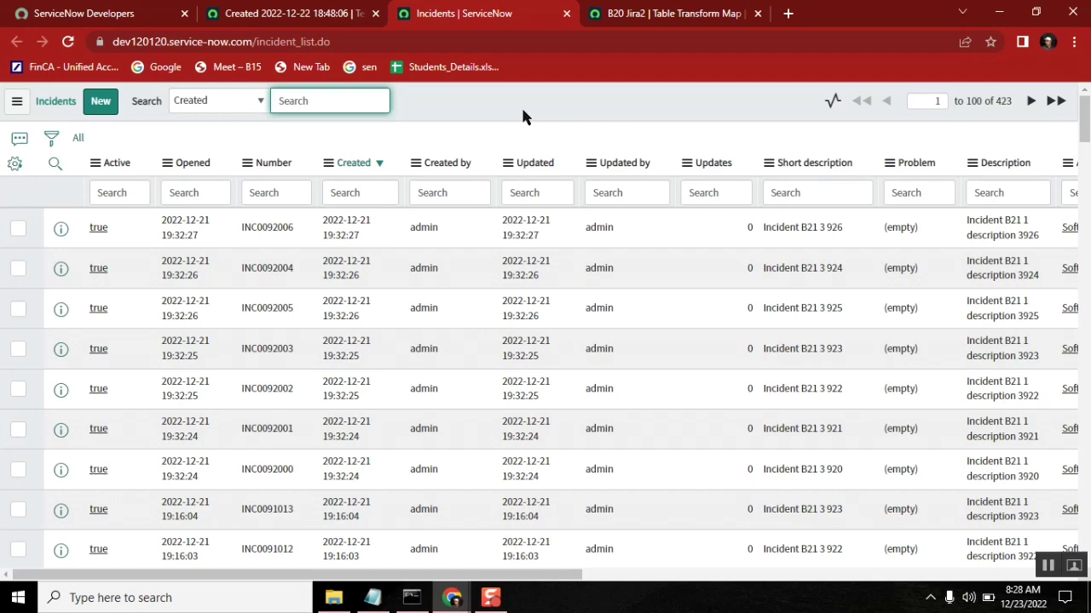
- Choose Import from the Updated column header menu of the Incidents list
{"action": "right_click", "coordinate": [535, 167]}
{"action": "mouse_move", "coordinate": [596, 379]}
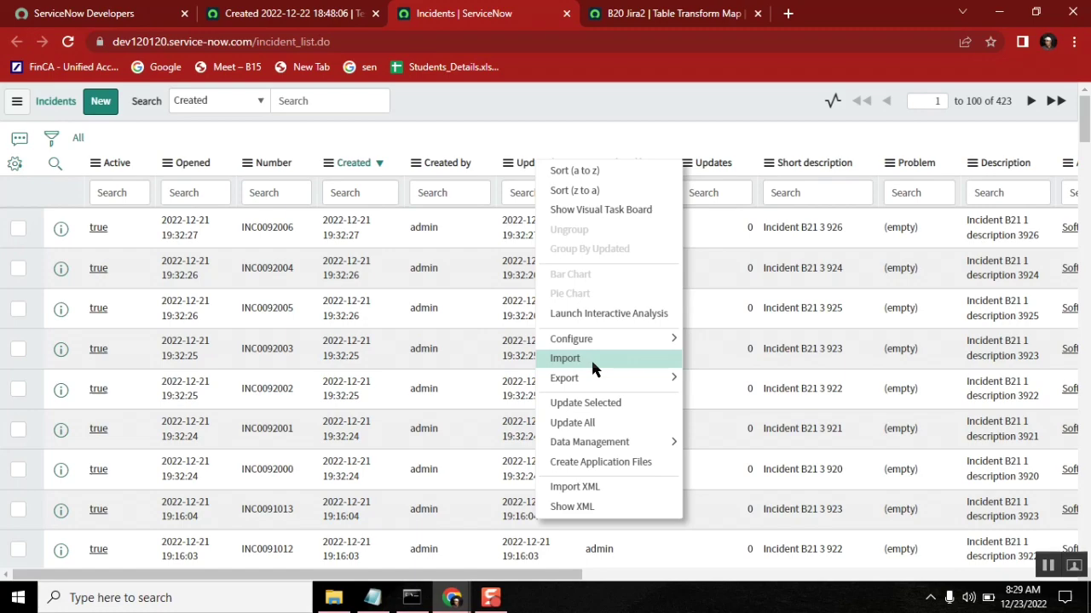
{"action": "left_click", "coordinate": [593, 365]}
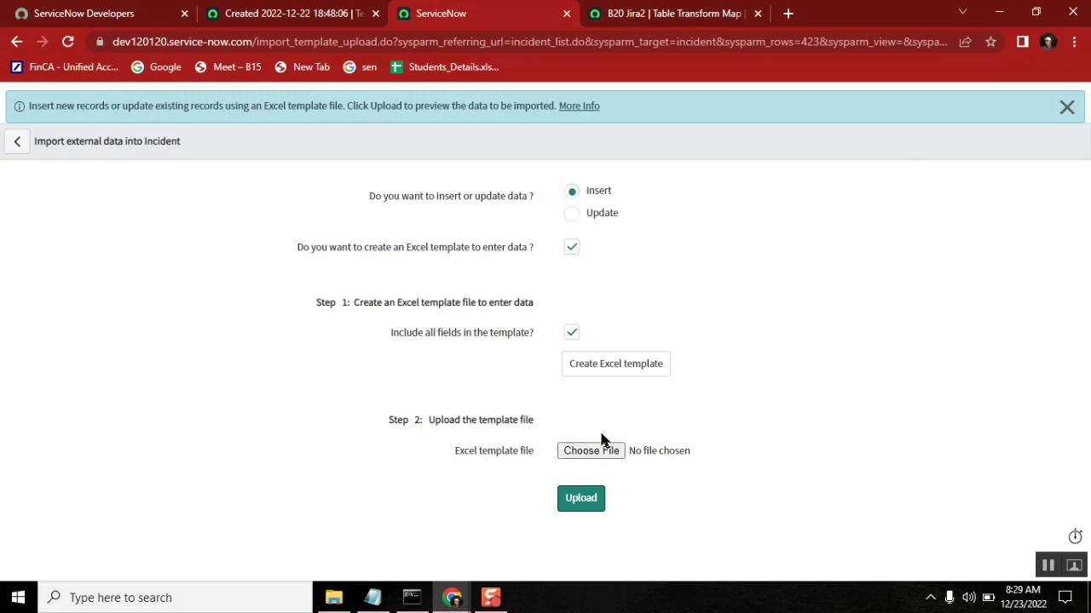
- Attach B20_Jira_incidents.xlsx from the Desktop as the import file, then go to Test Runs
{"action": "left_click", "coordinate": [596, 452]}
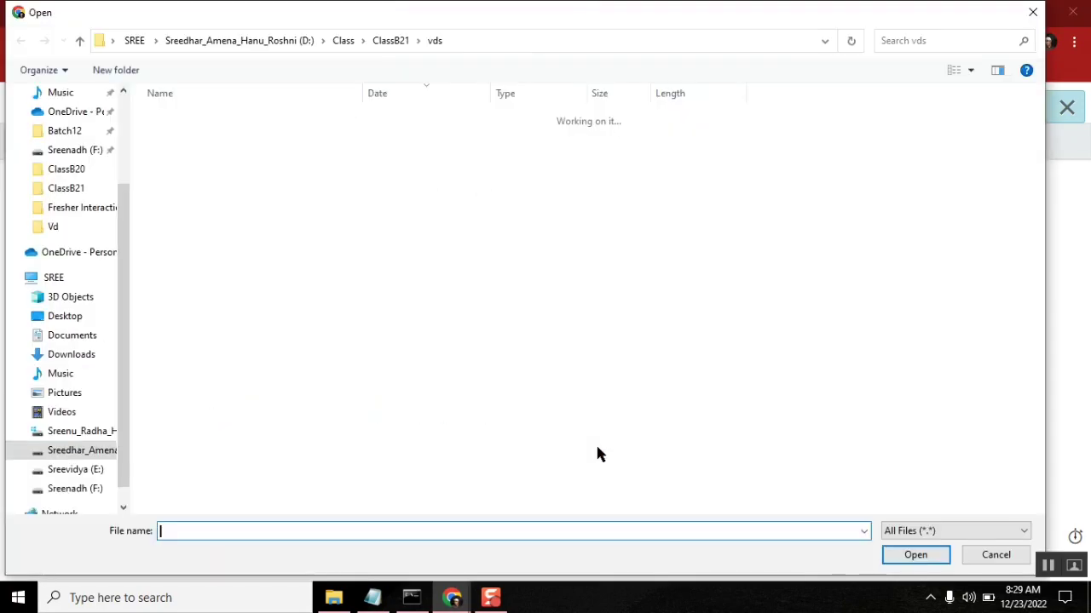
{"action": "left_click", "coordinate": [123, 92]}
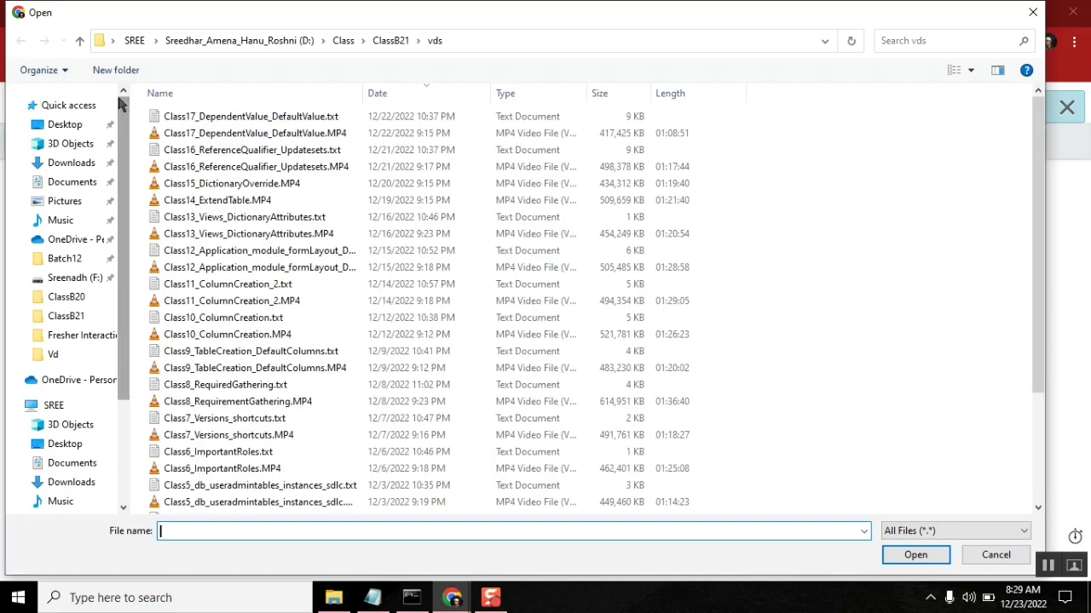
{"action": "left_click", "coordinate": [65, 124]}
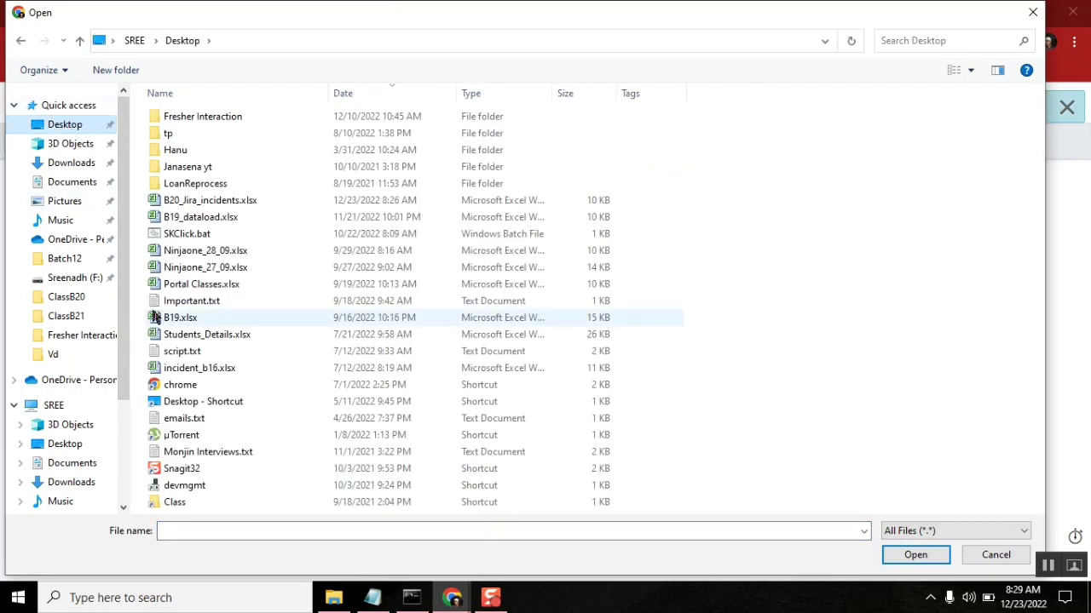
{"action": "left_click", "coordinate": [240, 200]}
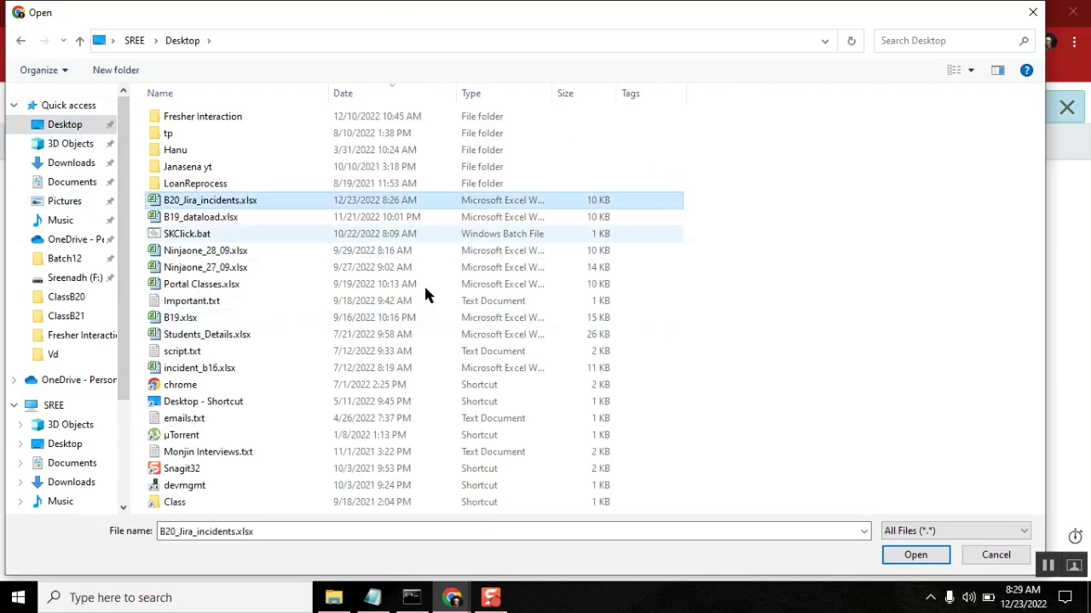
{"action": "left_click", "coordinate": [914, 555]}
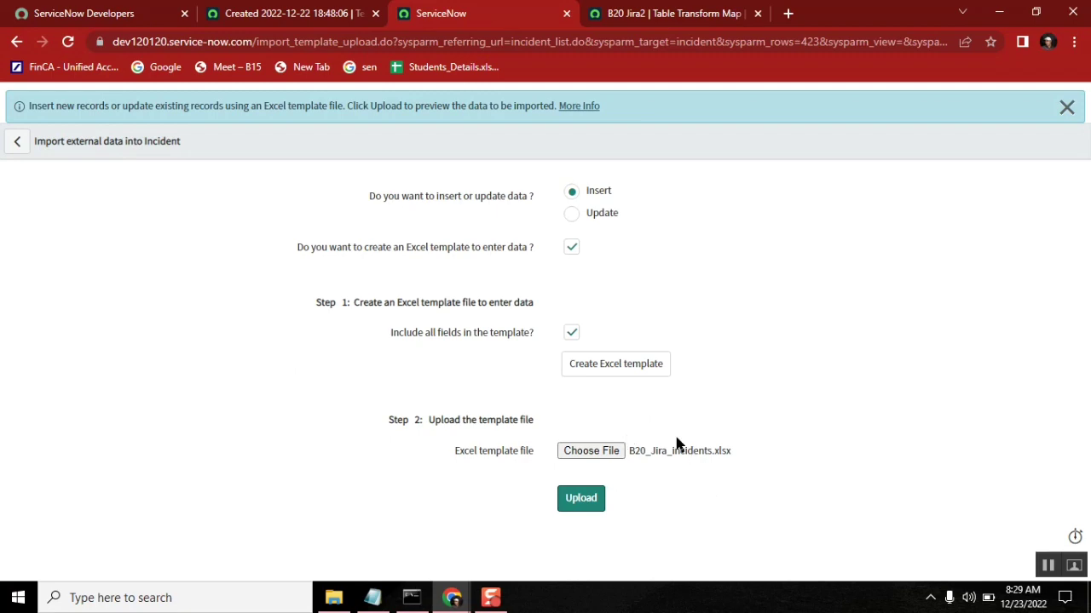
{"action": "left_click", "coordinate": [282, 10]}
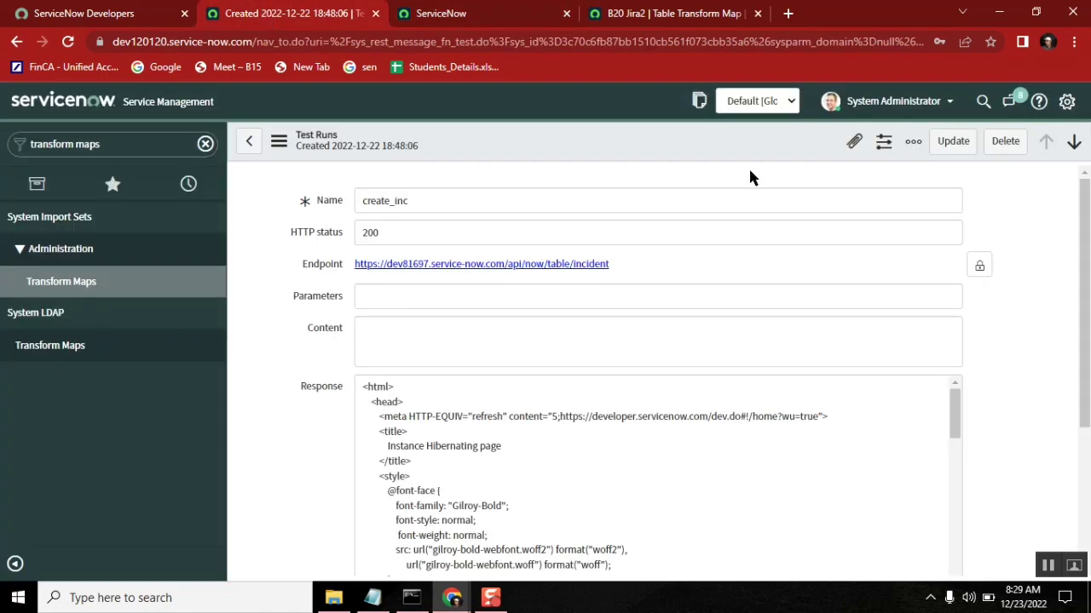
- Open the current Default update set, then reopen Import from the Incidents list header menu
{"action": "left_click", "coordinate": [701, 100]}
{"action": "left_click", "coordinate": [441, 13]}
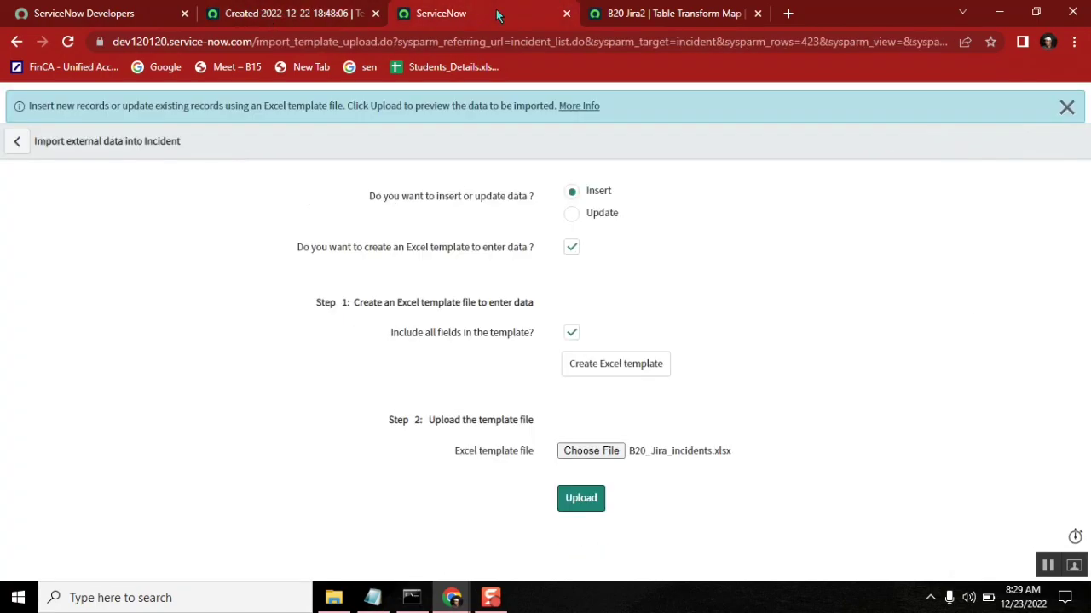
{"action": "left_click", "coordinate": [17, 41]}
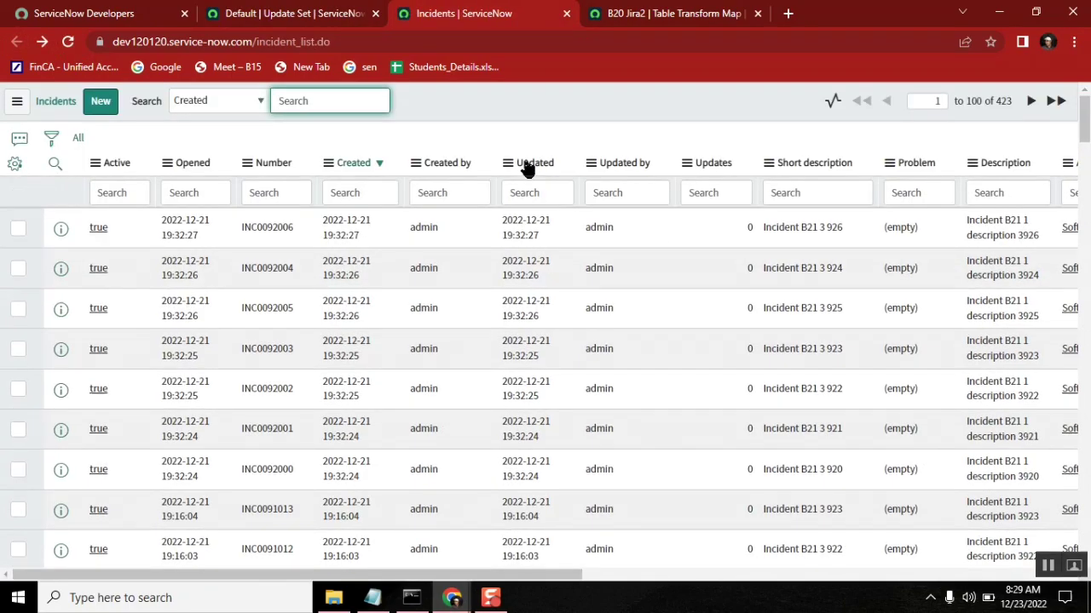
{"action": "right_click", "coordinate": [523, 162]}
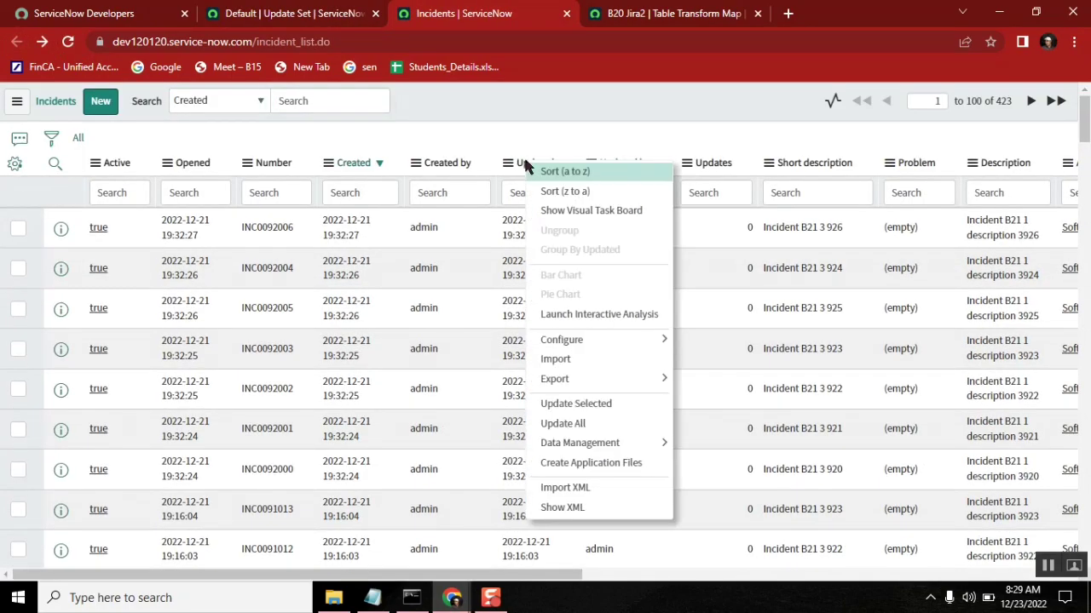
{"action": "left_click", "coordinate": [585, 358]}
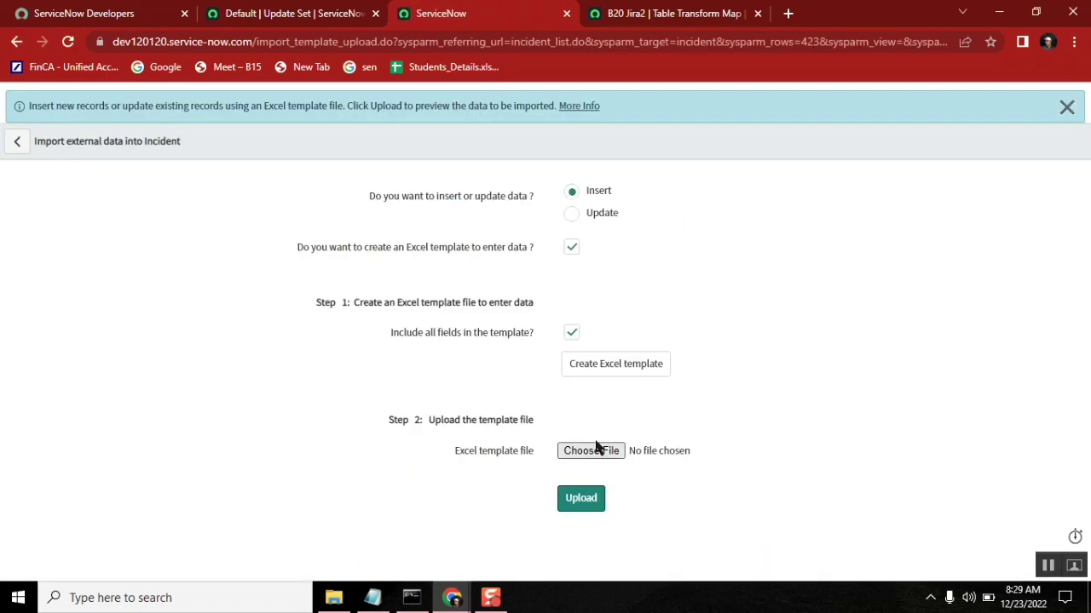
- Re-select B20_Jira_incidents.xlsx, dismiss the info banner, and go back to the Incidents list
{"action": "left_click", "coordinate": [596, 449]}
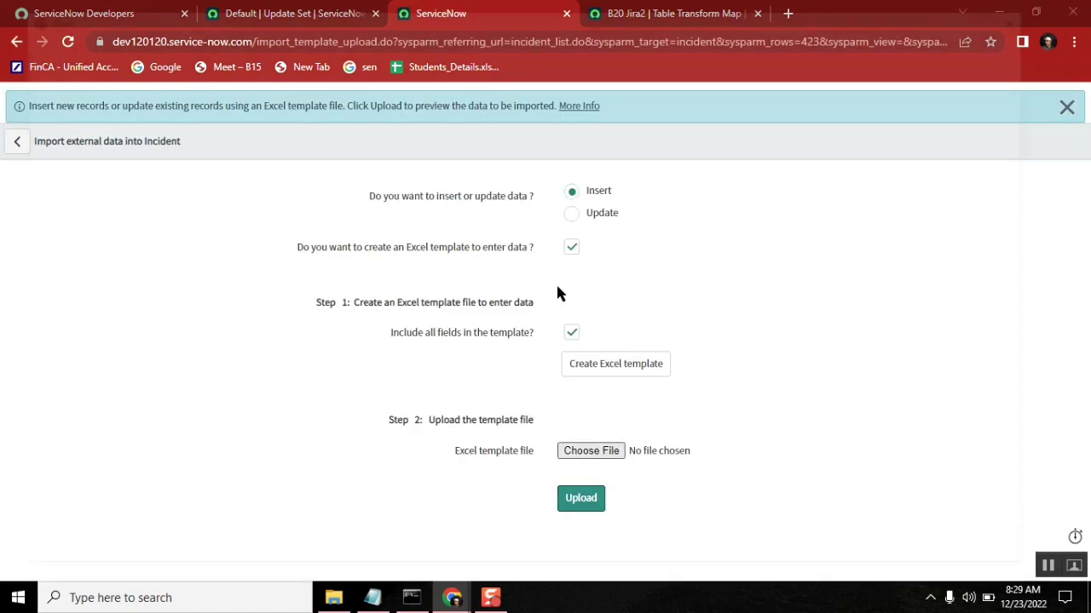
{"action": "left_click", "coordinate": [191, 201]}
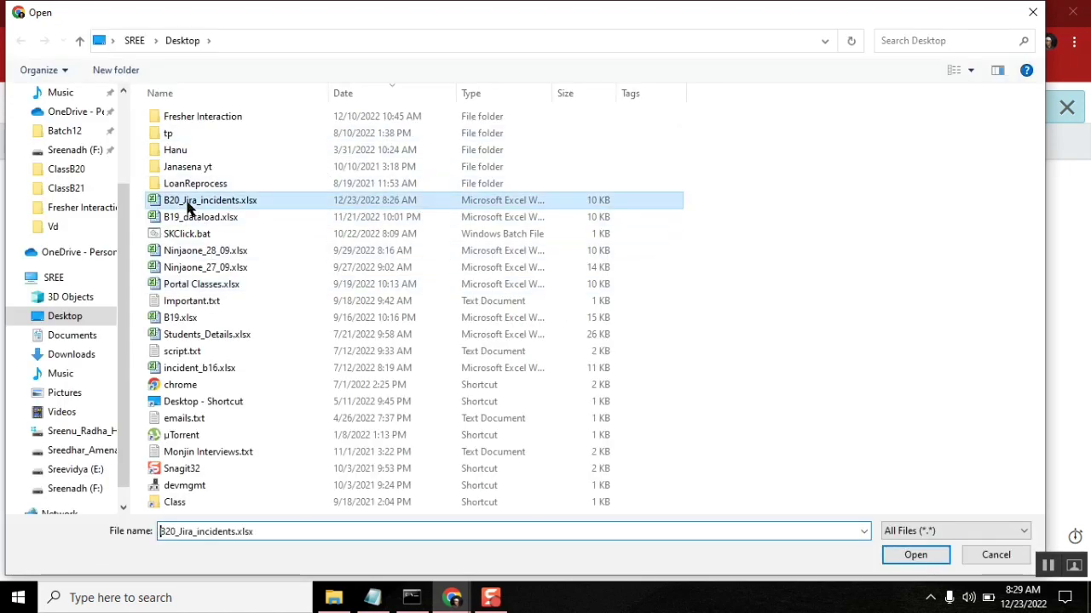
{"action": "left_click", "coordinate": [915, 556]}
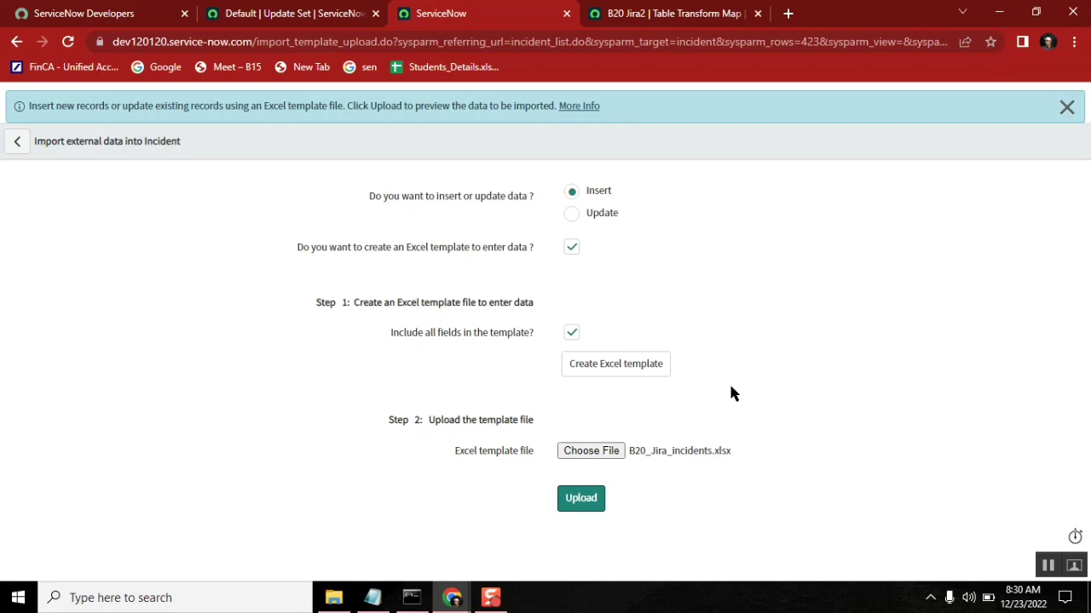
{"action": "left_click", "coordinate": [1068, 104]}
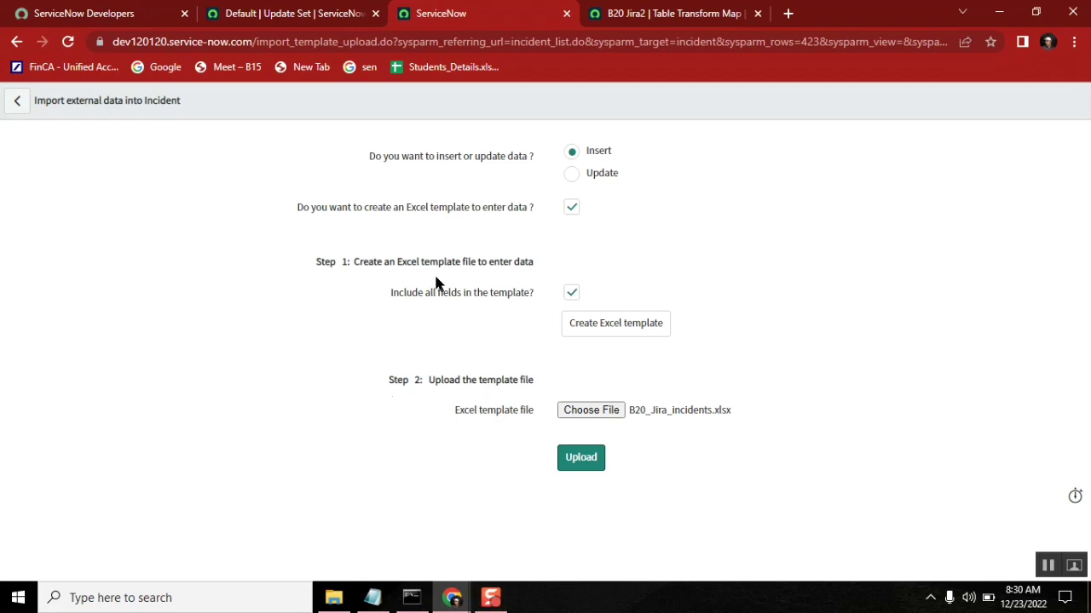
{"action": "mouse_move", "coordinate": [426, 298]}
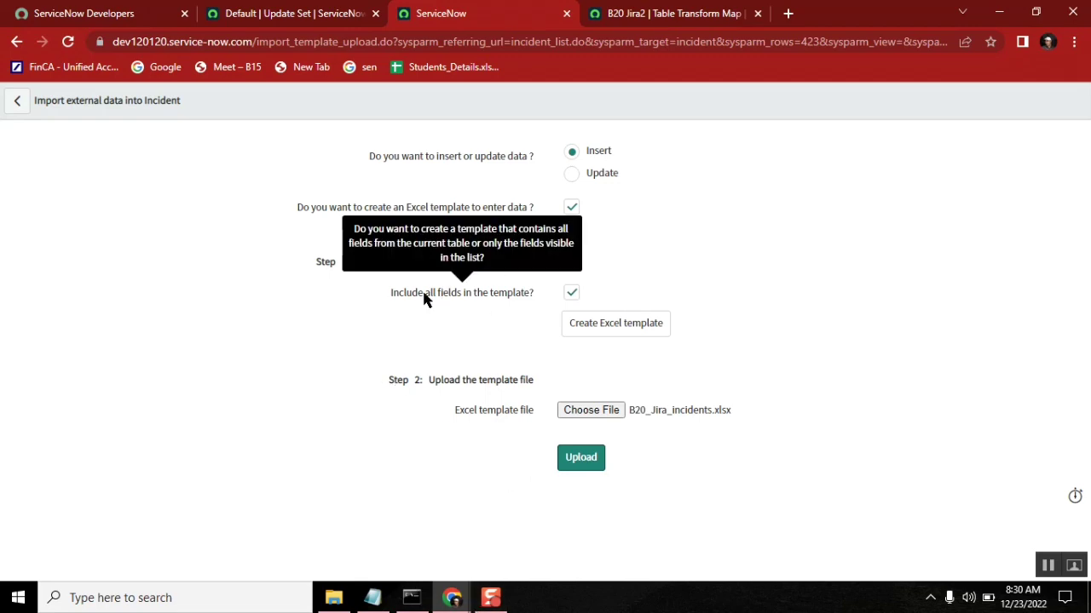
{"action": "left_click", "coordinate": [17, 41]}
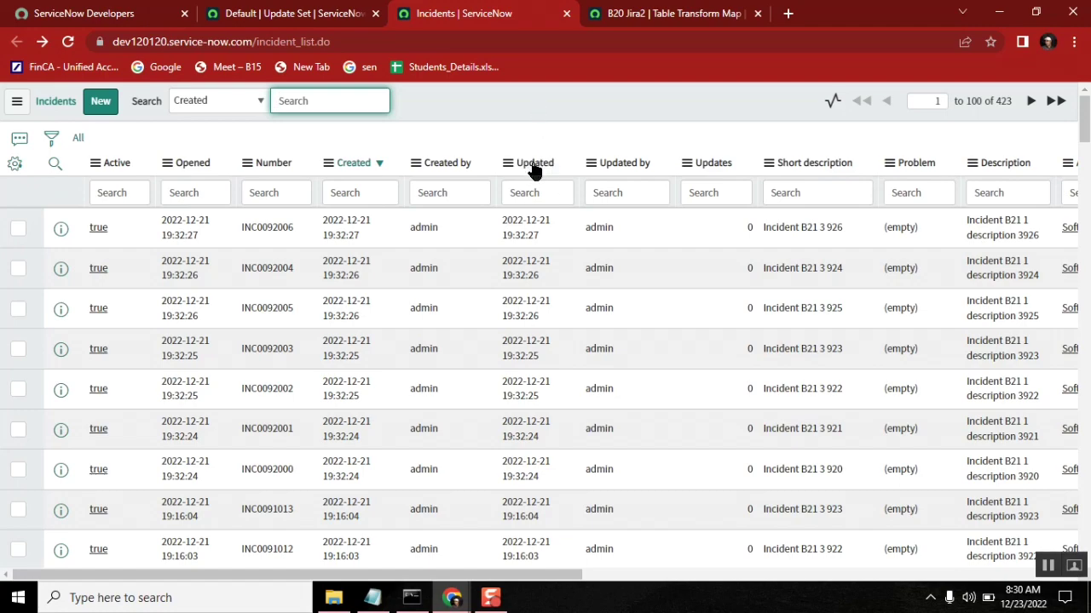
- Scan the Default update set's Customer Updates, then return to the 423-record Incidents list
{"action": "right_click", "coordinate": [534, 168]}
{"action": "mouse_move", "coordinate": [562, 382]}
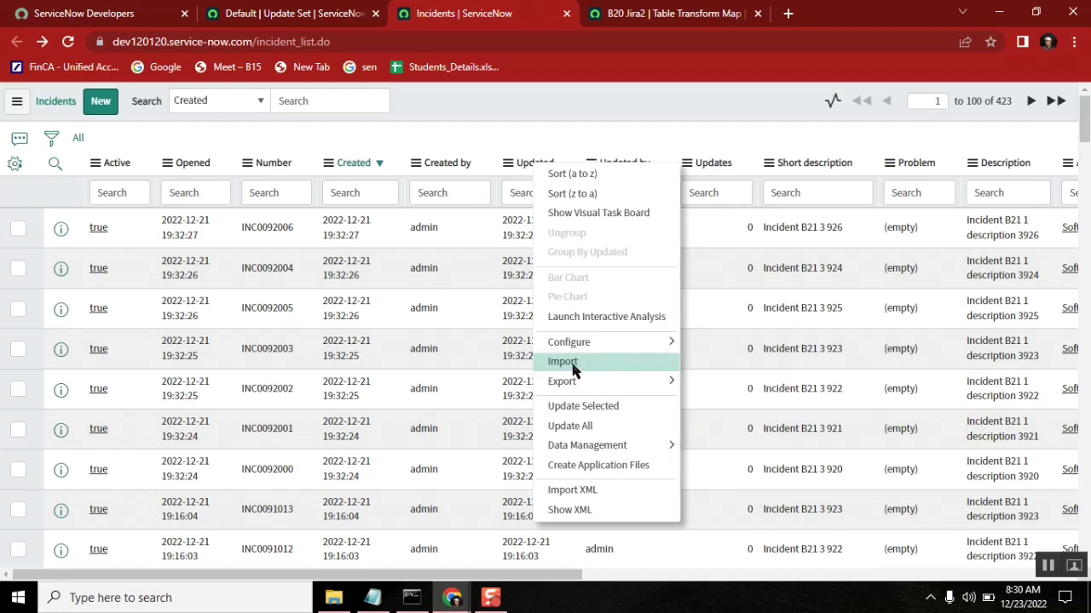
{"action": "left_click", "coordinate": [292, 20]}
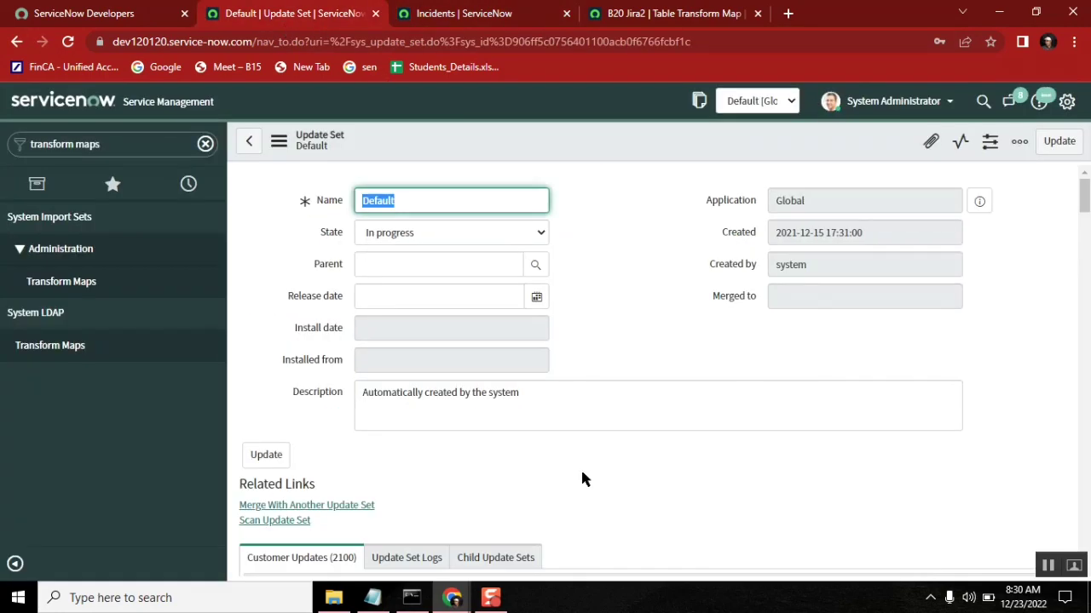
{"action": "left_click_drag", "start_coordinate": [1086, 198], "coordinate": [1086, 223]}
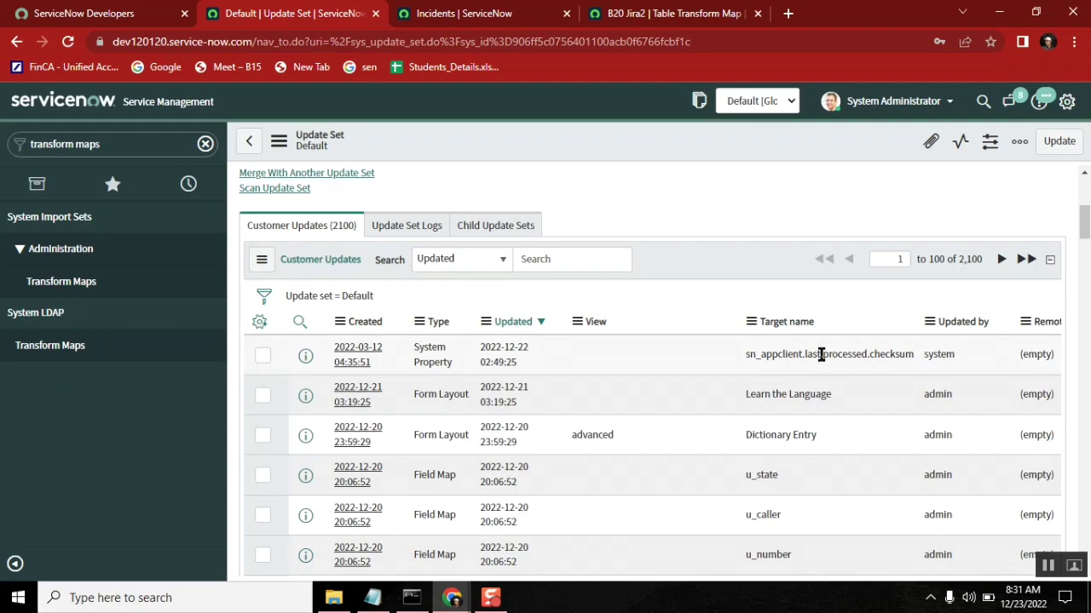
{"action": "left_click", "coordinate": [450, 17]}
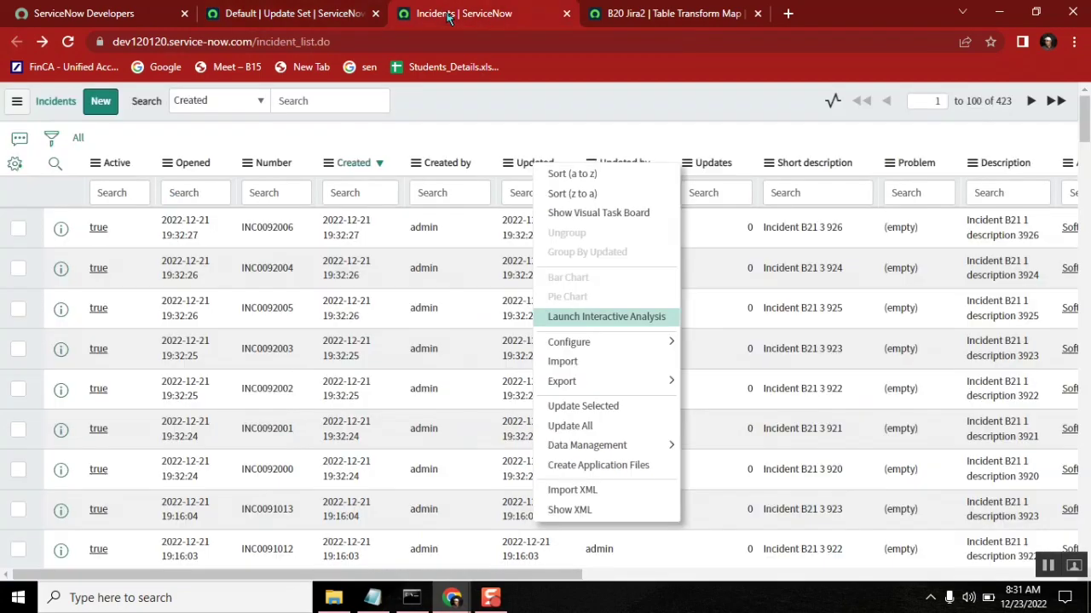
- Upload B20_Jira_incidents.xlsx on the Incident import page until it reports Import complete - Succeeded
{"action": "left_click", "coordinate": [588, 364]}
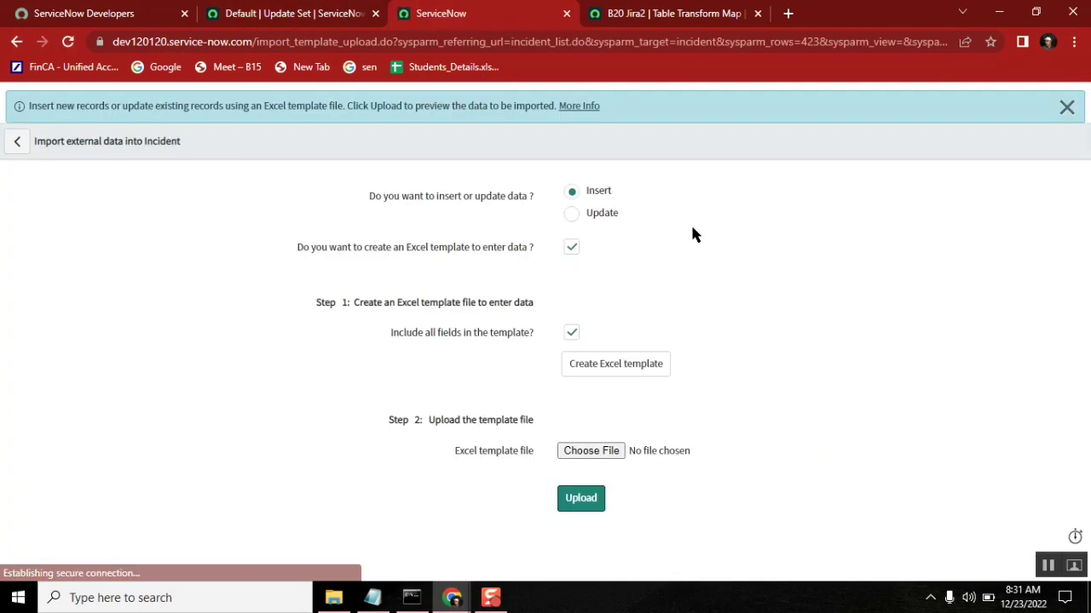
{"action": "left_click", "coordinate": [587, 456]}
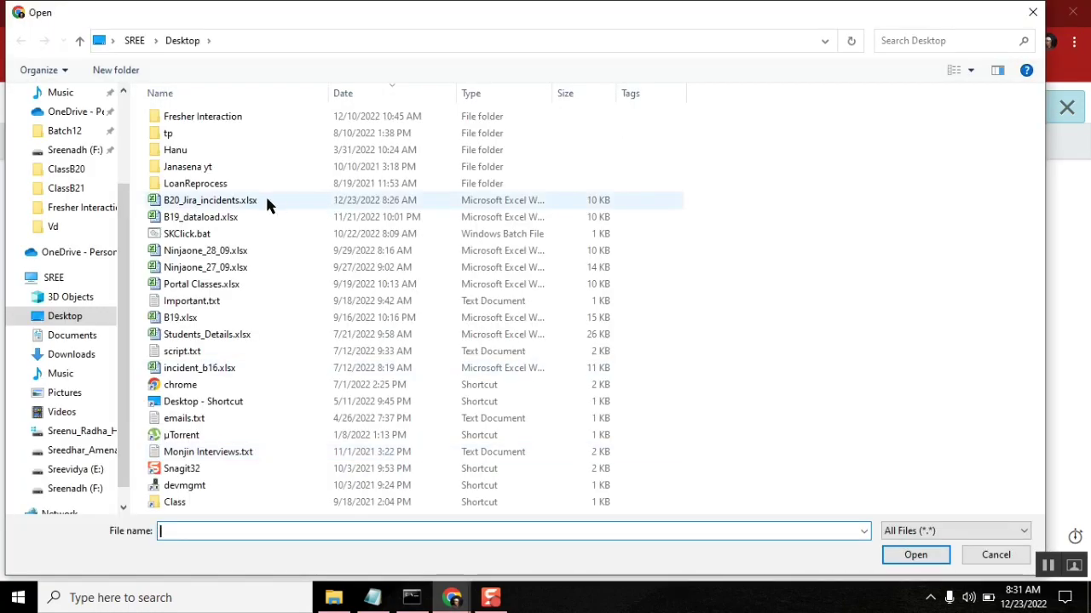
{"action": "left_click", "coordinate": [237, 204]}
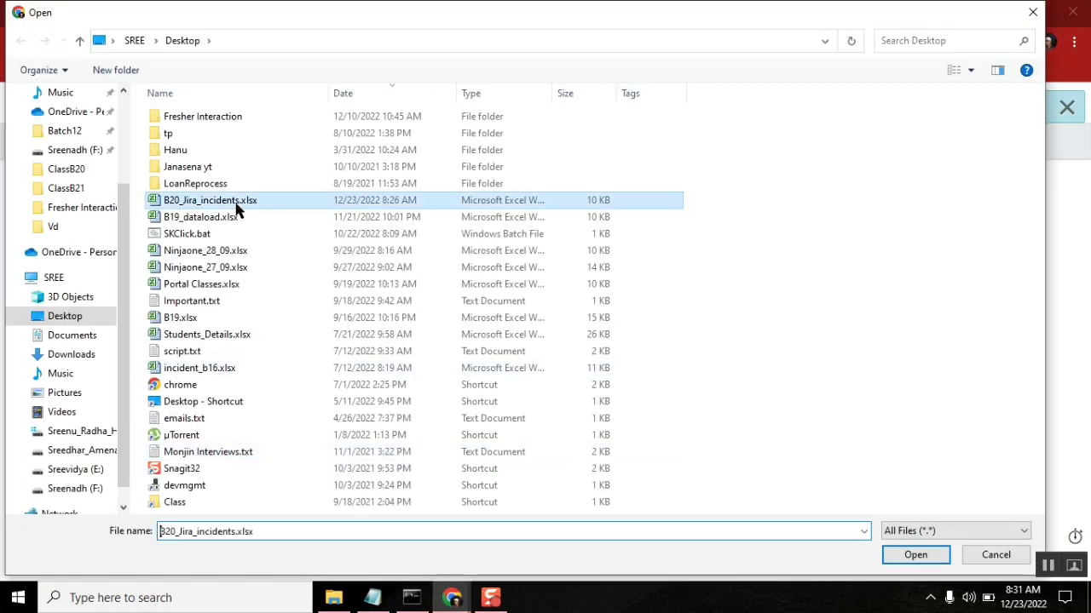
{"action": "left_click", "coordinate": [902, 557]}
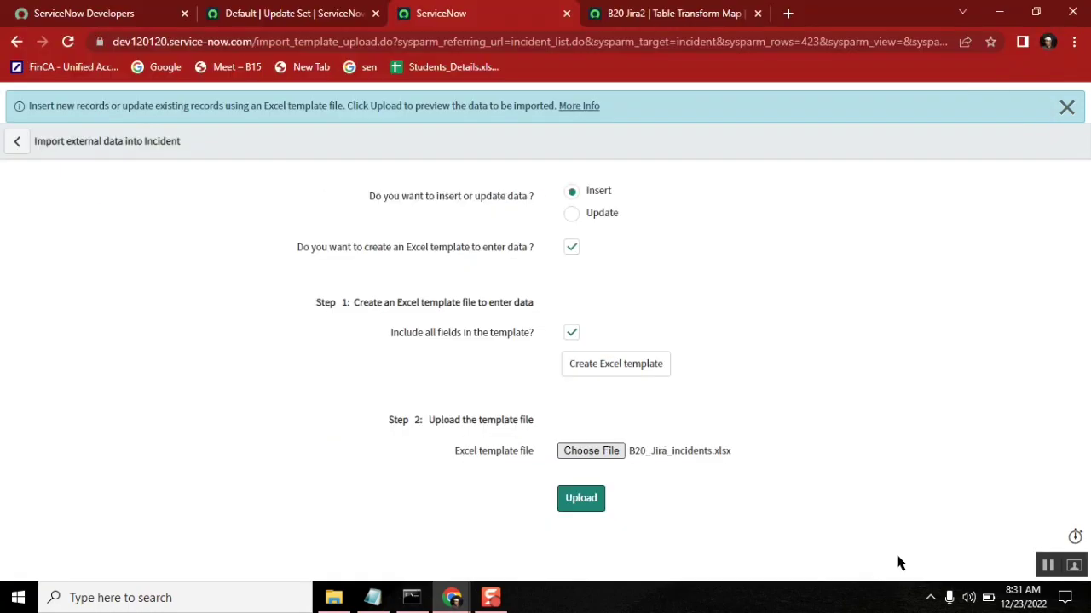
{"action": "left_click", "coordinate": [579, 503]}
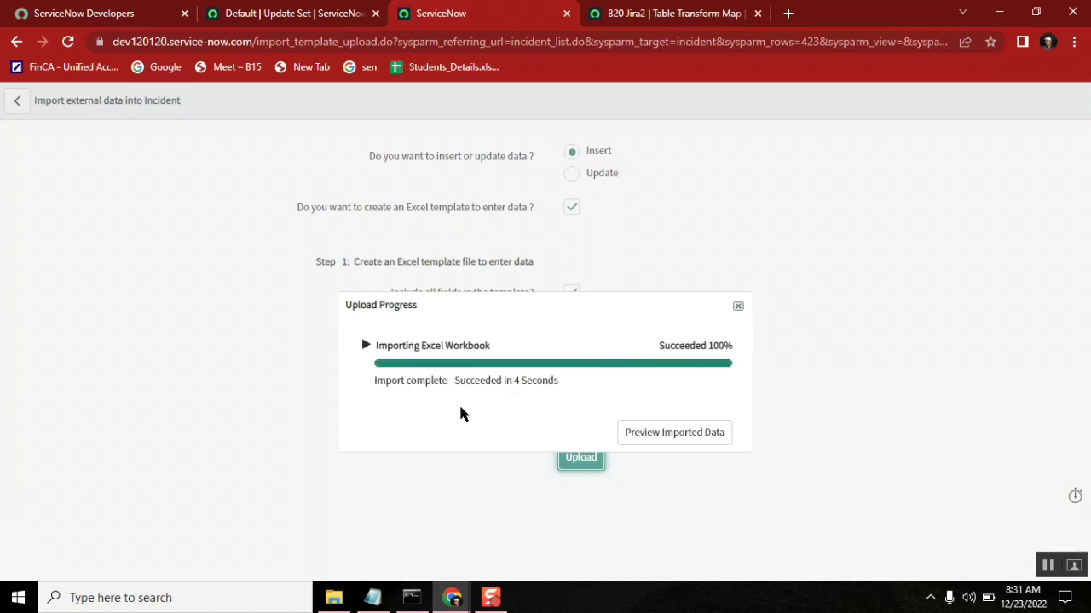
- Preview the imported rows and complete the import, creating incidents INC0010834–INC0010842
{"action": "left_click", "coordinate": [664, 441]}
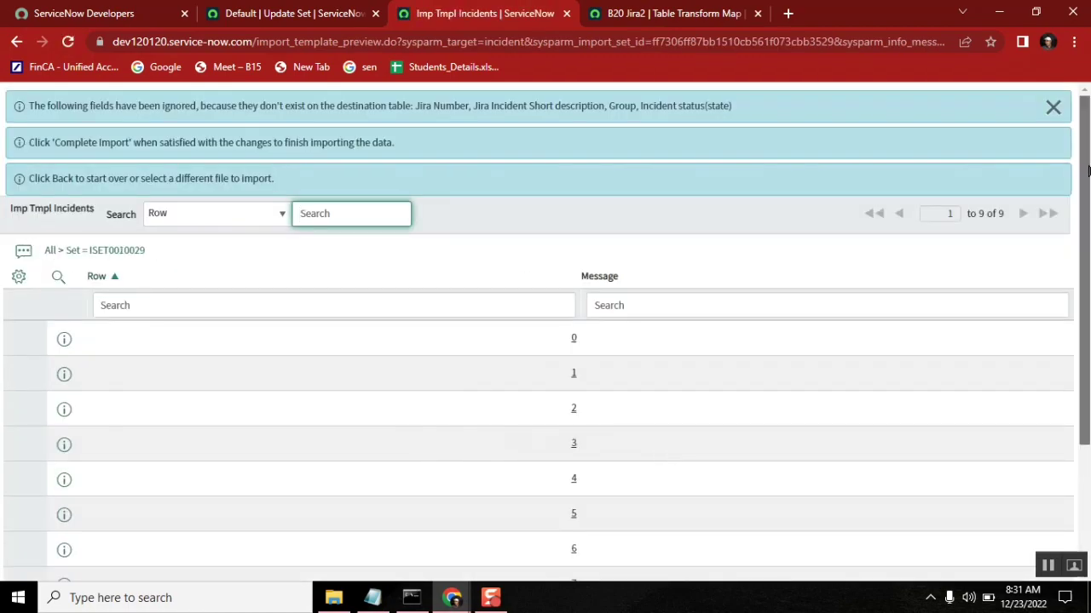
{"action": "scroll", "coordinate": [1084, 512], "scroll_direction": "down", "scroll_amount": 3}
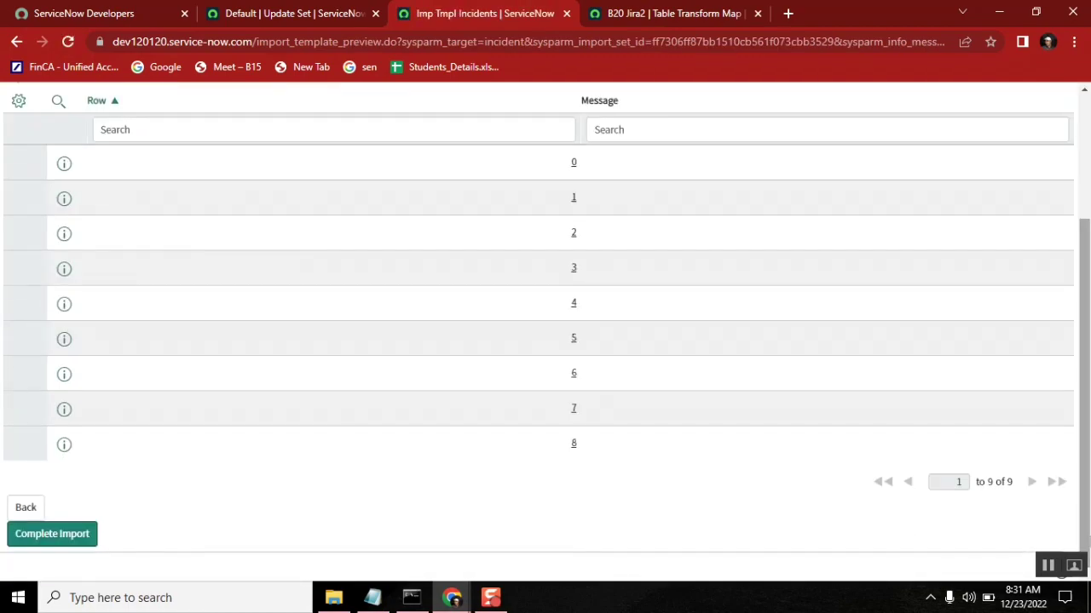
{"action": "left_click", "coordinate": [54, 543]}
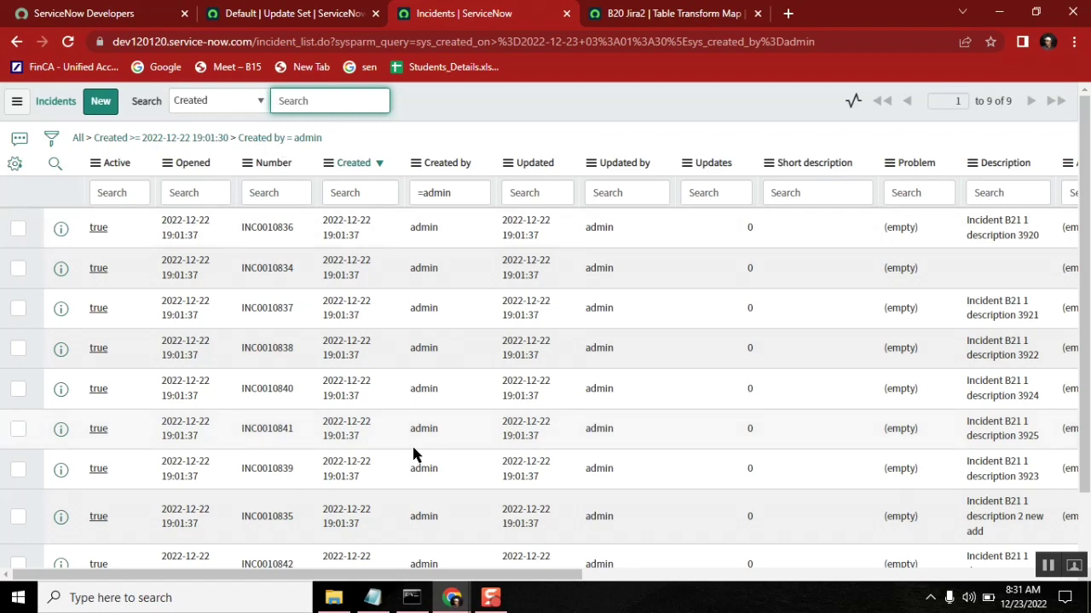
- Read the imported incidents' Description and Caller columns, then bring up the Desktop folder window
{"action": "left_click_drag", "start_coordinate": [537, 582], "coordinate": [755, 588]}
{"action": "left_click_drag", "start_coordinate": [631, 324], "coordinate": [555, 296]}
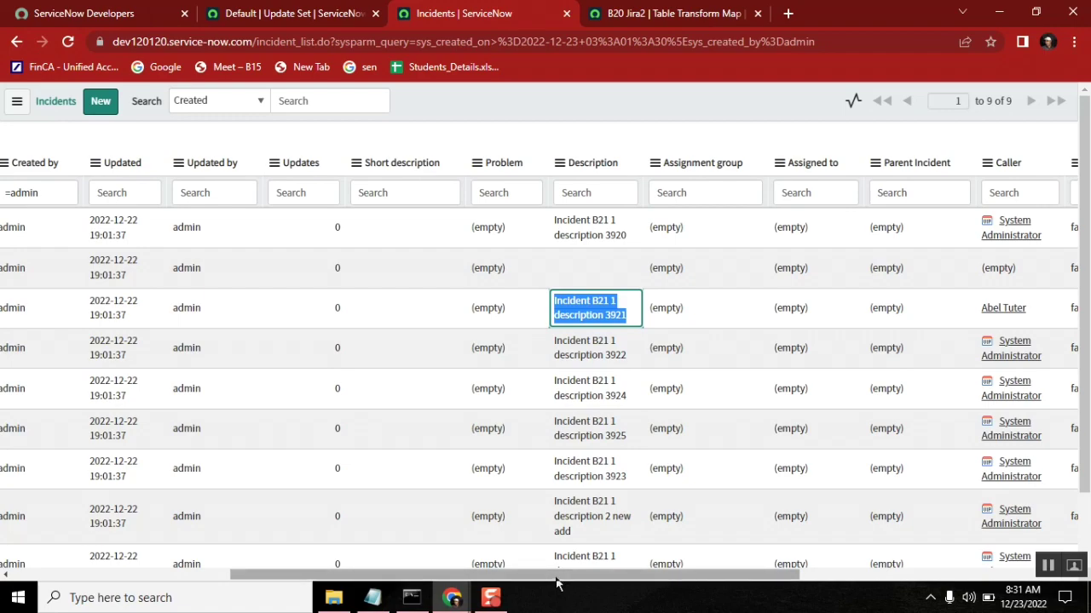
{"action": "left_click_drag", "start_coordinate": [555, 582], "coordinate": [315, 580]}
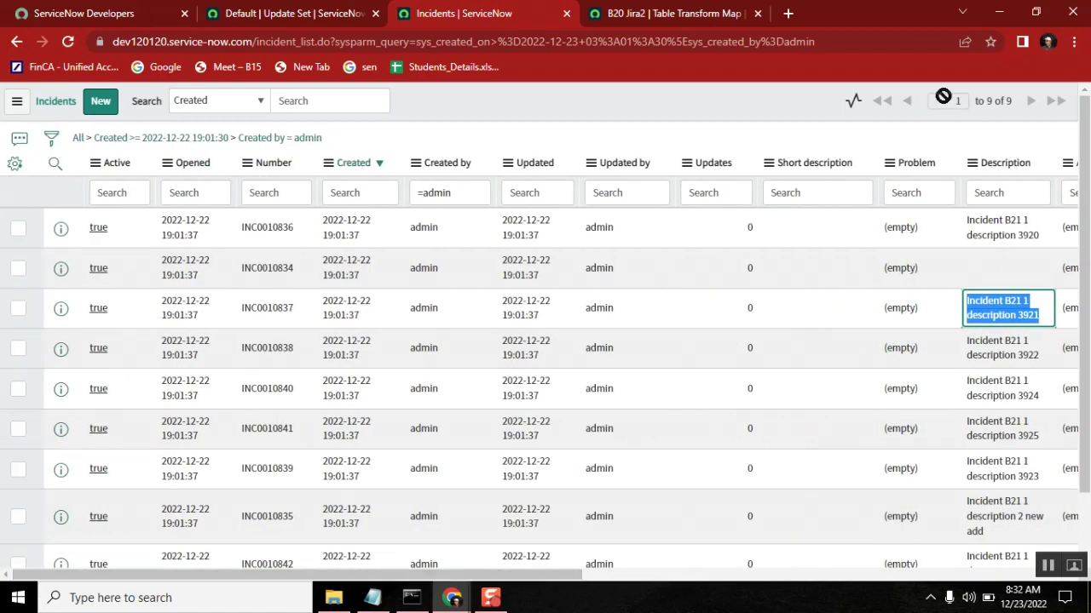
{"action": "mouse_move", "coordinate": [325, 610]}
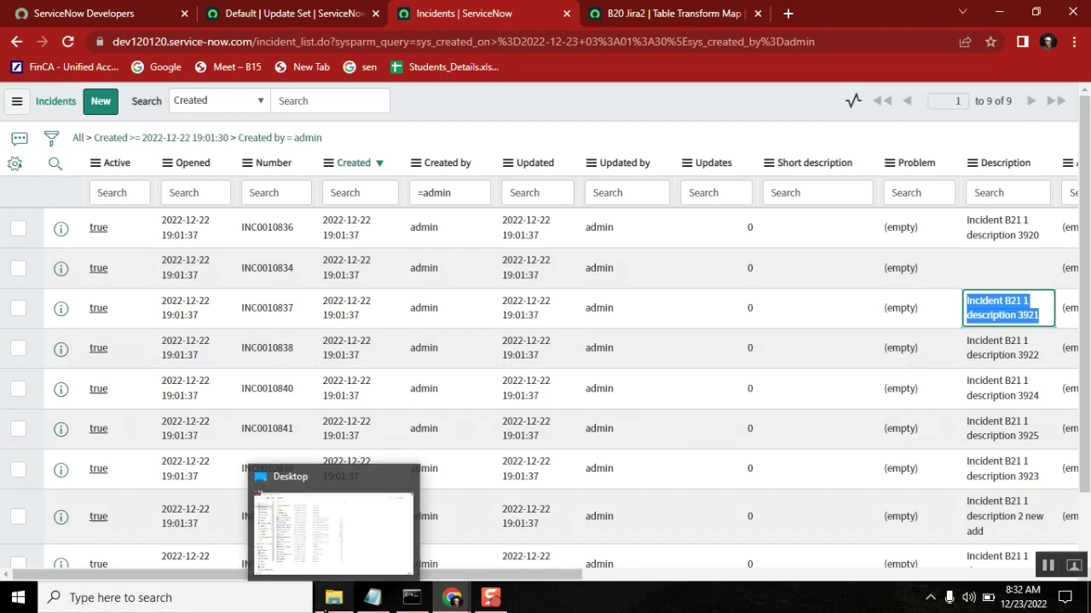
{"action": "left_click", "coordinate": [350, 528]}
- Open B20_Jira_incidents.xlsx in Excel and dismiss the Office activation notice
{"action": "left_click", "coordinate": [223, 194]}
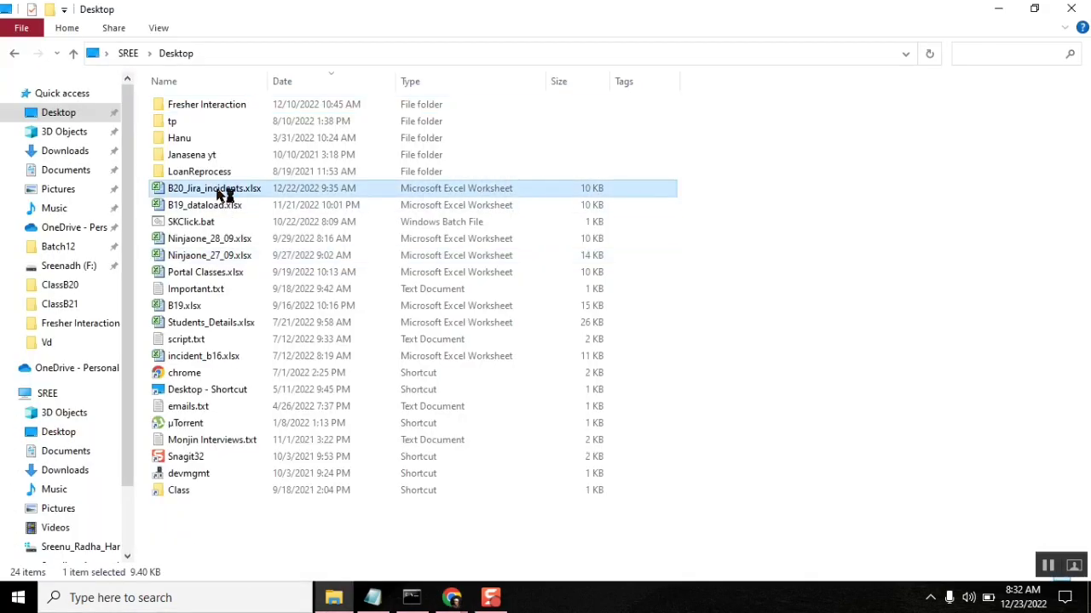
{"action": "double_click", "coordinate": [223, 194]}
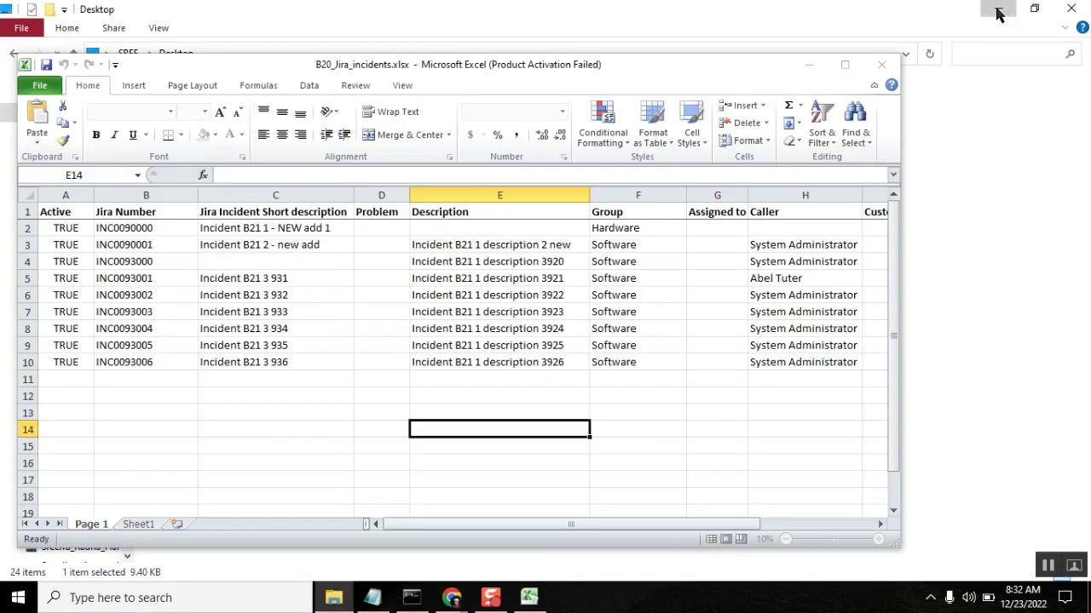
{"action": "left_click", "coordinate": [998, 8]}
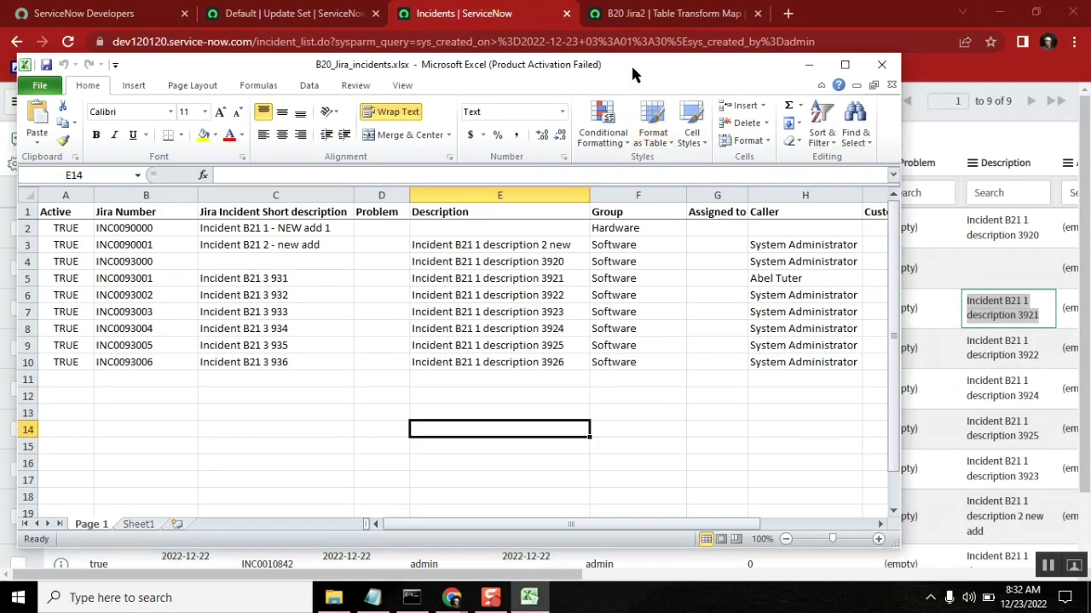
{"action": "left_click_drag", "start_coordinate": [632, 66], "coordinate": [652, 122]}
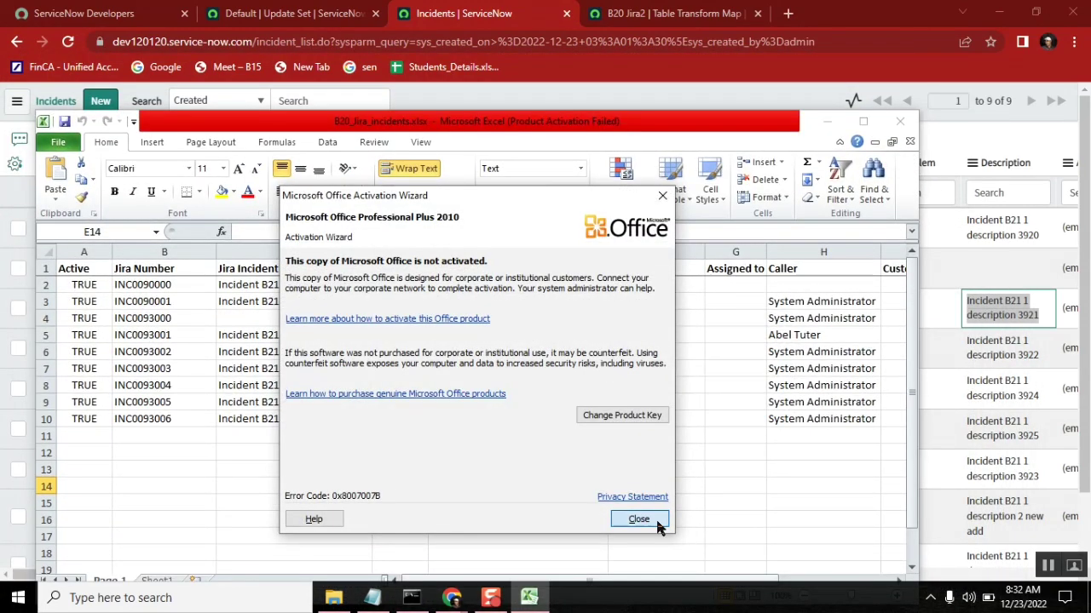
{"action": "left_click", "coordinate": [639, 520]}
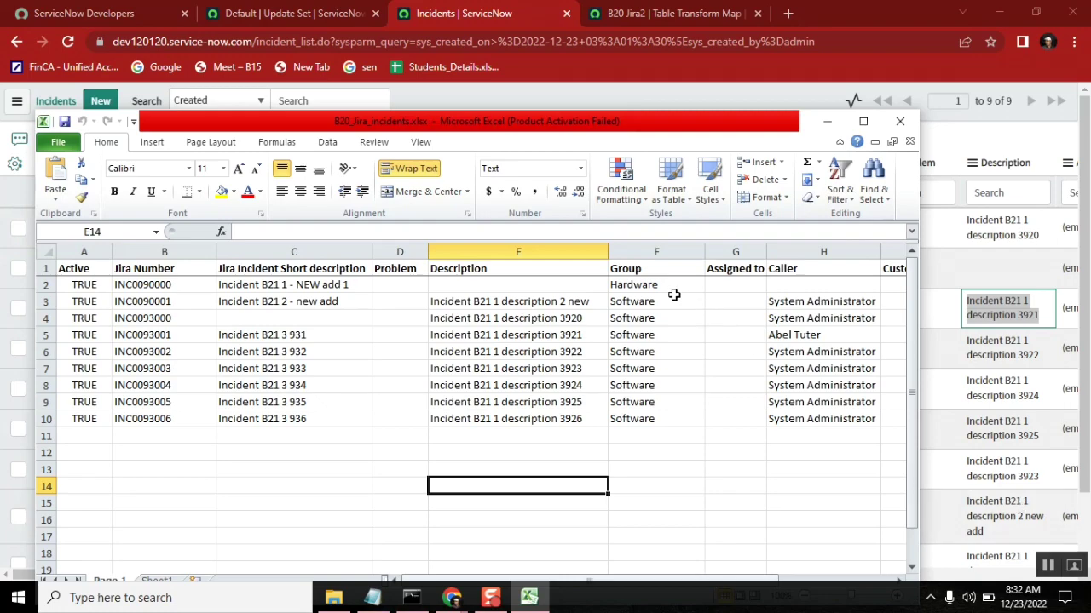
- Review the header row: Assigned to, Caller, Priority, Incident status, back to Active
{"action": "left_click", "coordinate": [760, 269]}
{"action": "left_click", "coordinate": [784, 269]}
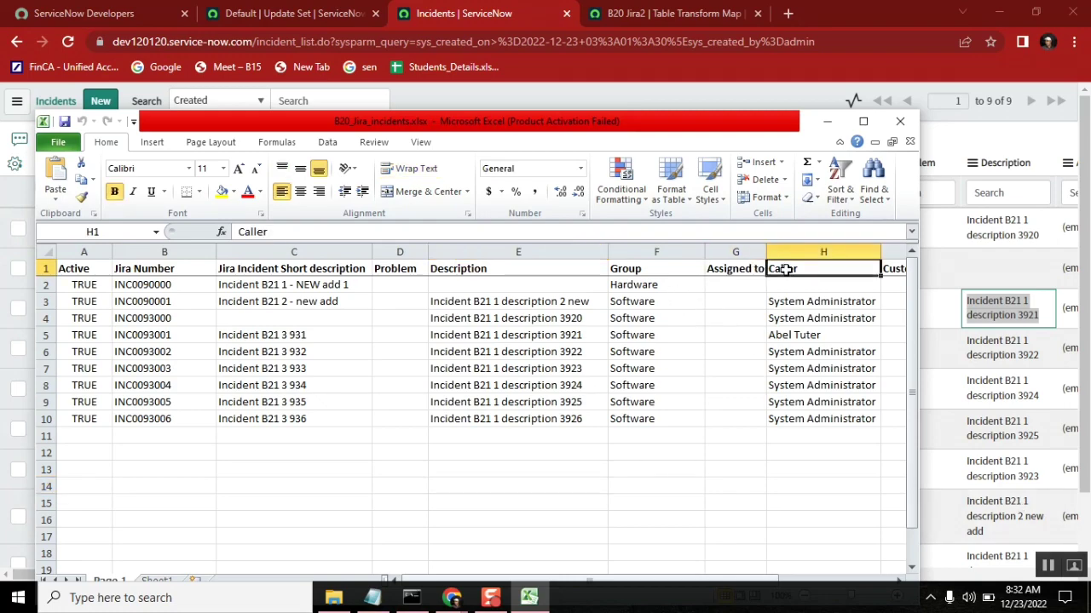
{"action": "key", "text": "Right"}
{"action": "key", "text": "Right"}
{"action": "key", "text": "Right"}
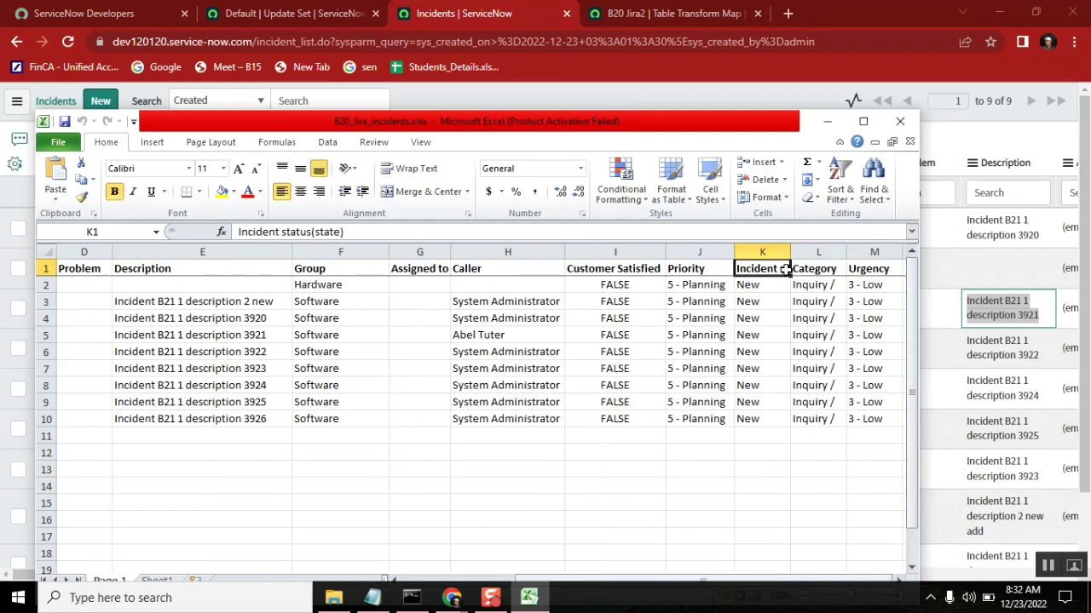
{"action": "key", "text": "Left"}
{"action": "key", "text": "ctrl+Home"}
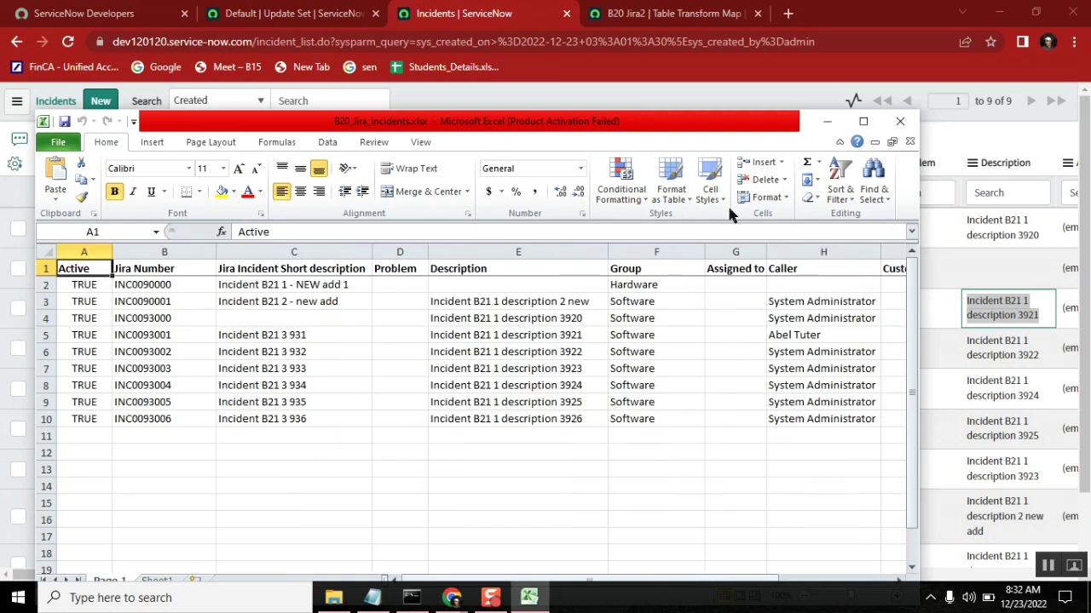
- Inspect the Jira Number and Jira Incident Short description columns, starting from INC0093001
{"action": "left_click_drag", "start_coordinate": [645, 125], "coordinate": [950, 155]}
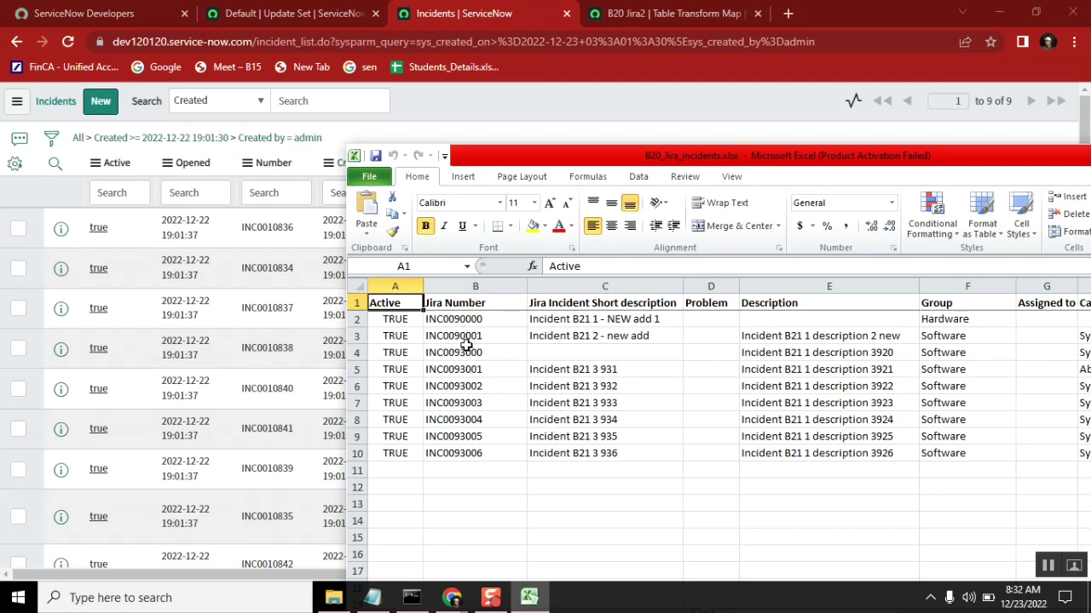
{"action": "left_click", "coordinate": [473, 369]}
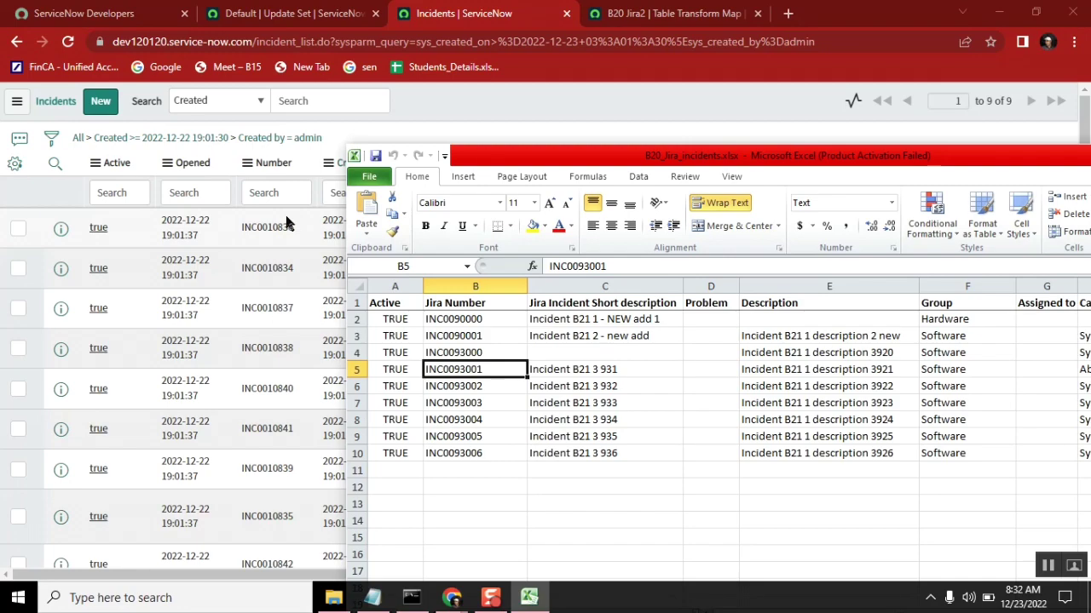
{"action": "left_click", "coordinate": [487, 281]}
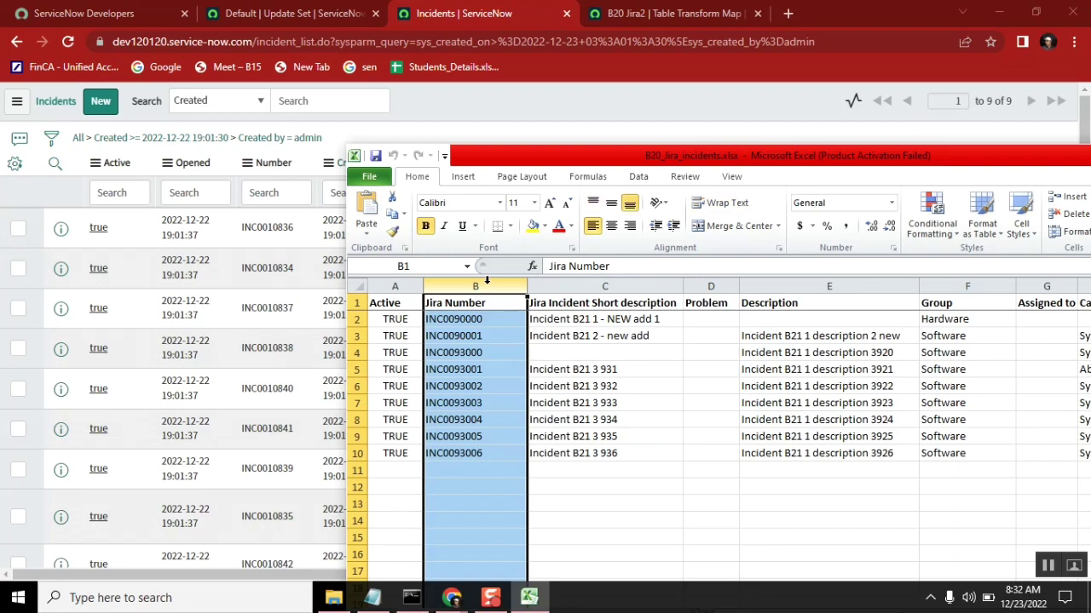
{"action": "left_click", "coordinate": [622, 285]}
- Narrow the Excel window and place it top-left beside the ServiceNow incident list
{"action": "left_click_drag", "start_coordinate": [689, 152], "coordinate": [245, 239]}
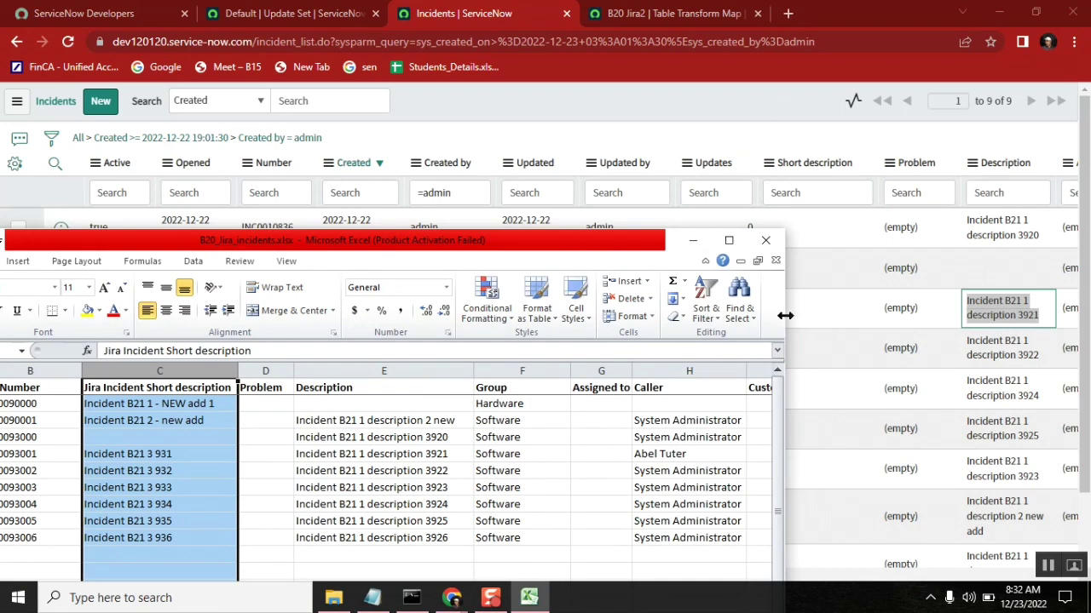
{"action": "left_click_drag", "start_coordinate": [784, 314], "coordinate": [423, 312]}
{"action": "left_click_drag", "start_coordinate": [213, 240], "coordinate": [312, 69]}
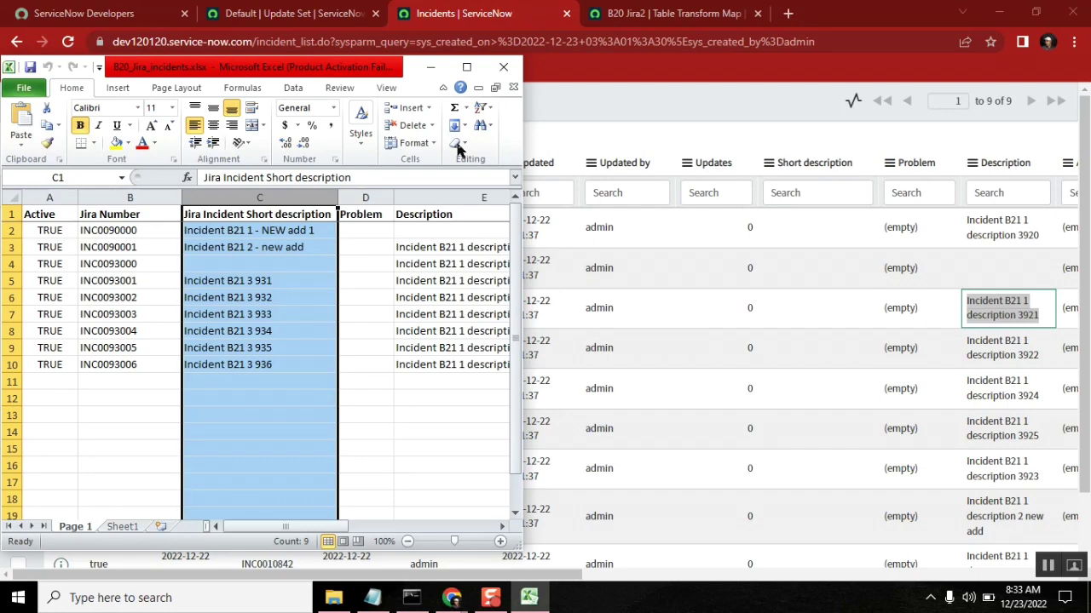
{"action": "mouse_move", "coordinate": [490, 601]}
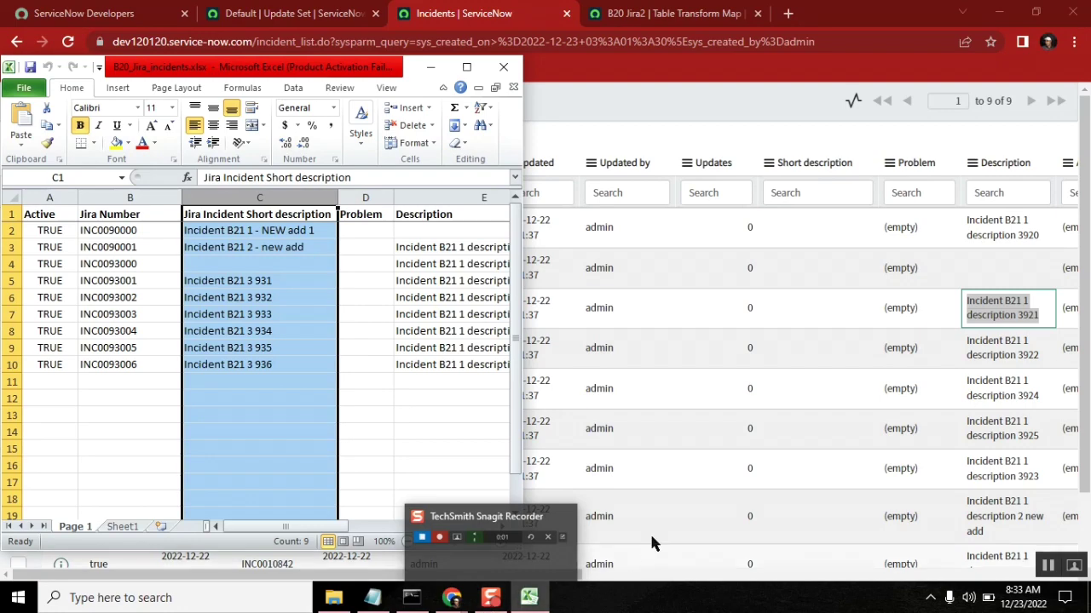
- Check the Updated column options in ServiceNow, then bring the workbook back to the upper left
{"action": "left_click", "coordinate": [651, 100]}
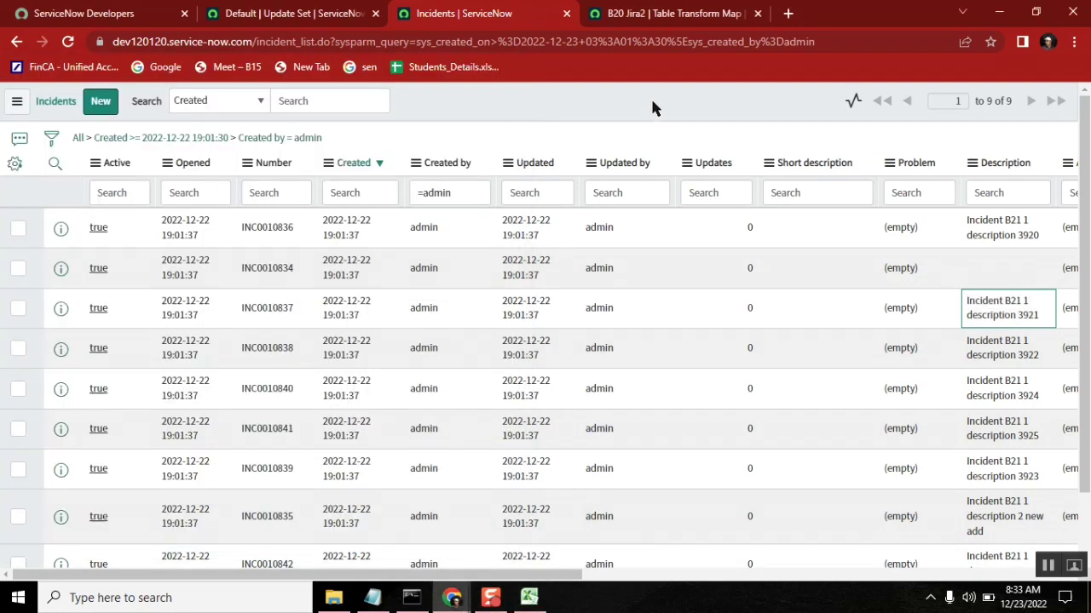
{"action": "right_click", "coordinate": [546, 170]}
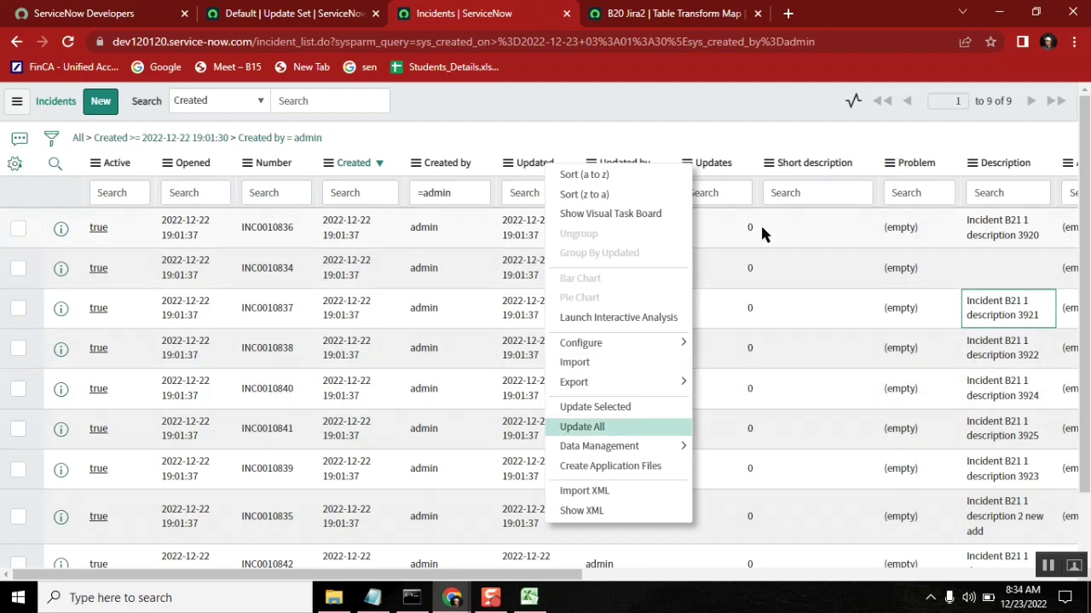
{"action": "left_click", "coordinate": [721, 128]}
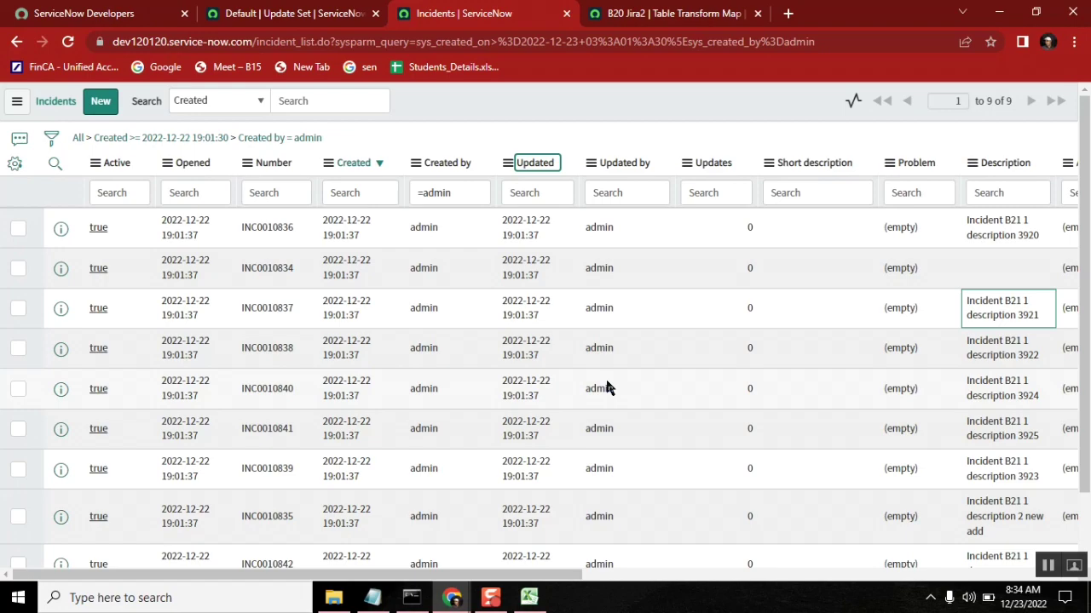
{"action": "left_click", "coordinate": [530, 598]}
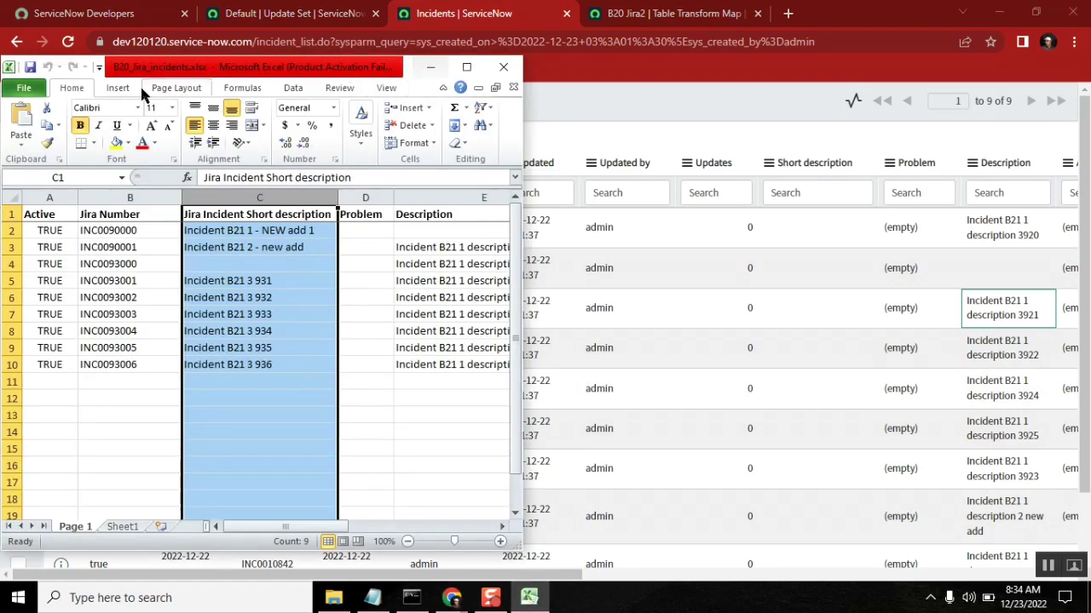
{"action": "left_click_drag", "start_coordinate": [149, 75], "coordinate": [610, 72]}
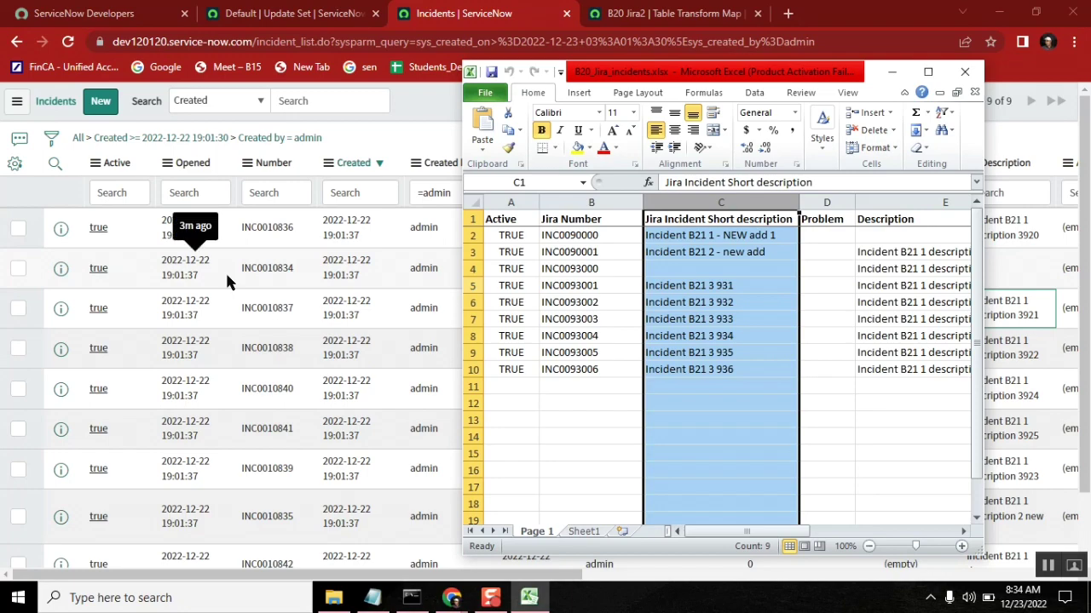
{"action": "left_click_drag", "start_coordinate": [778, 77], "coordinate": [396, 64]}
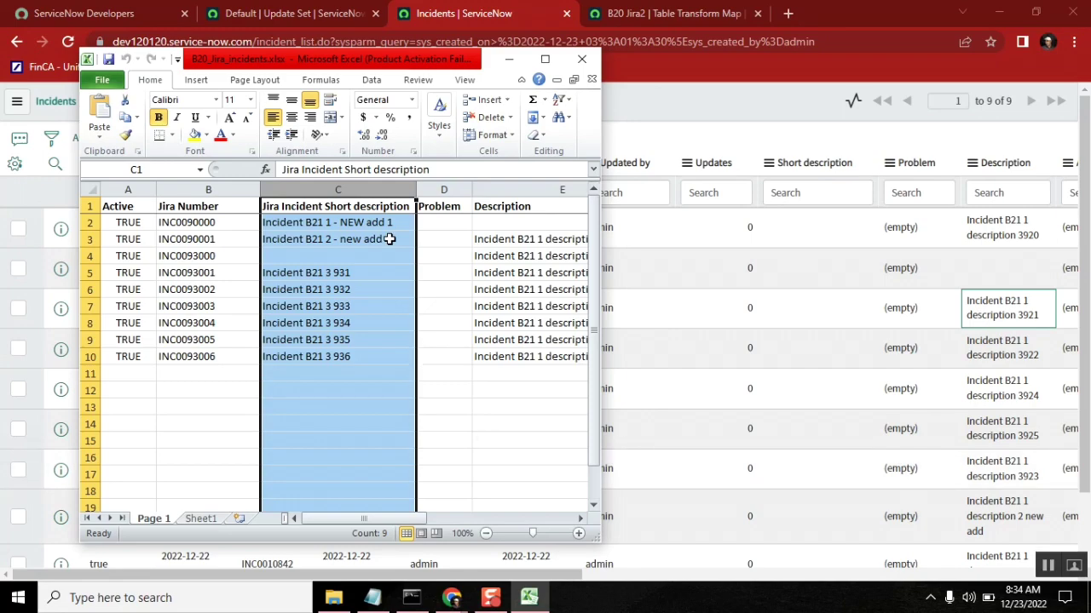
- Review the Jira Number, Active, Priority, Urgency and Caller headers, then return to ServiceNow
{"action": "left_click", "coordinate": [198, 206]}
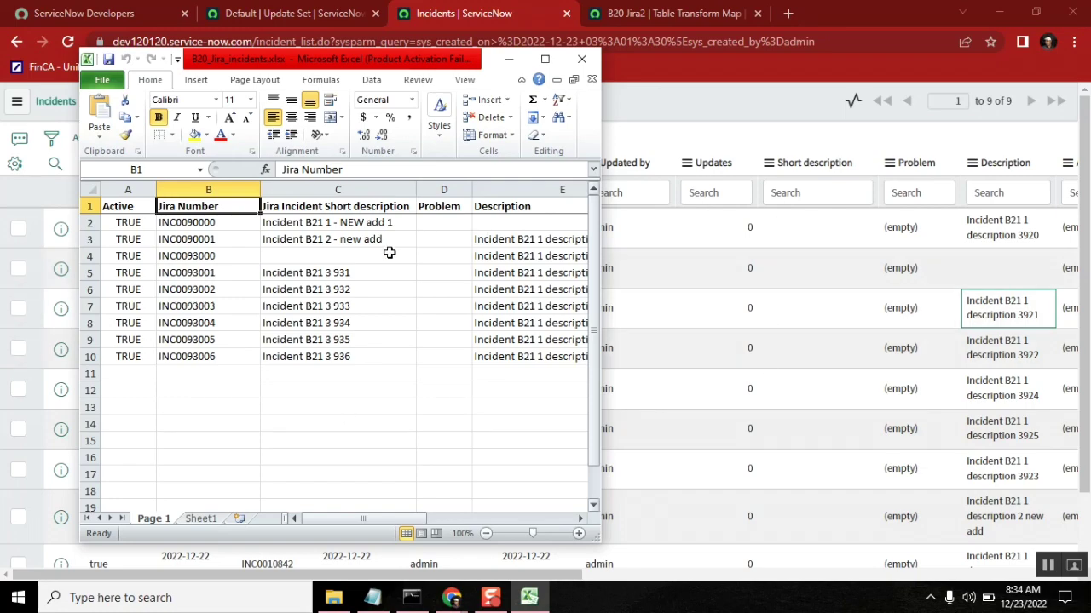
{"action": "left_click", "coordinate": [118, 210]}
{"action": "key", "text": "Right"}
{"action": "key", "text": "Right"}
{"action": "key", "text": "Right"}
{"action": "key", "text": "Right"}
{"action": "key", "text": "Right"}
{"action": "key", "text": "Right"}
{"action": "key", "text": "Right"}
{"action": "key", "text": "Right"}
{"action": "key", "text": "Right"}
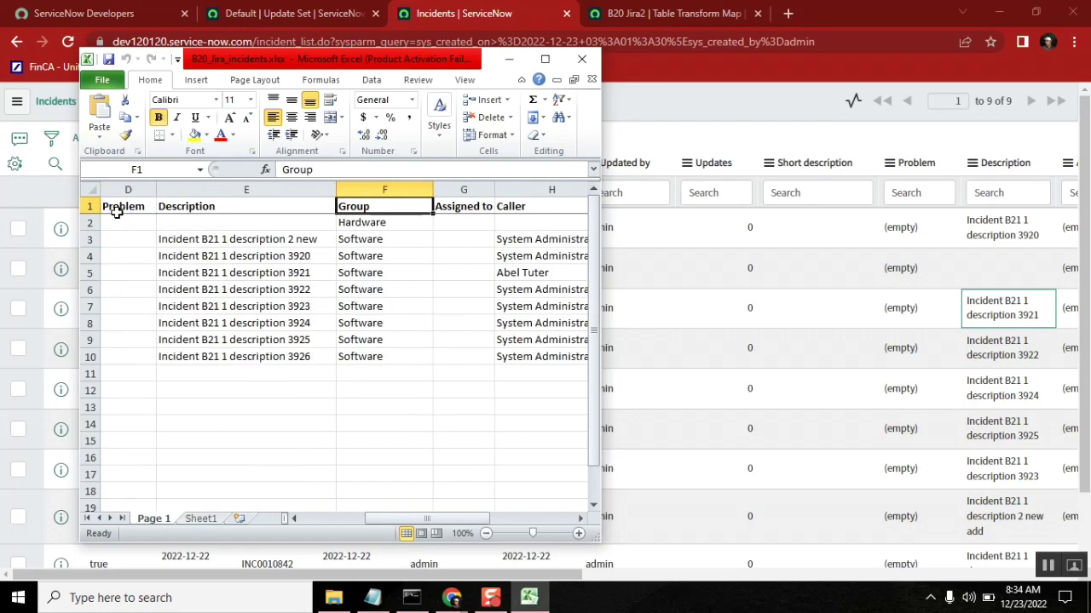
{"action": "key", "text": "Right"}
{"action": "key", "text": "Right"}
{"action": "key", "text": "Right"}
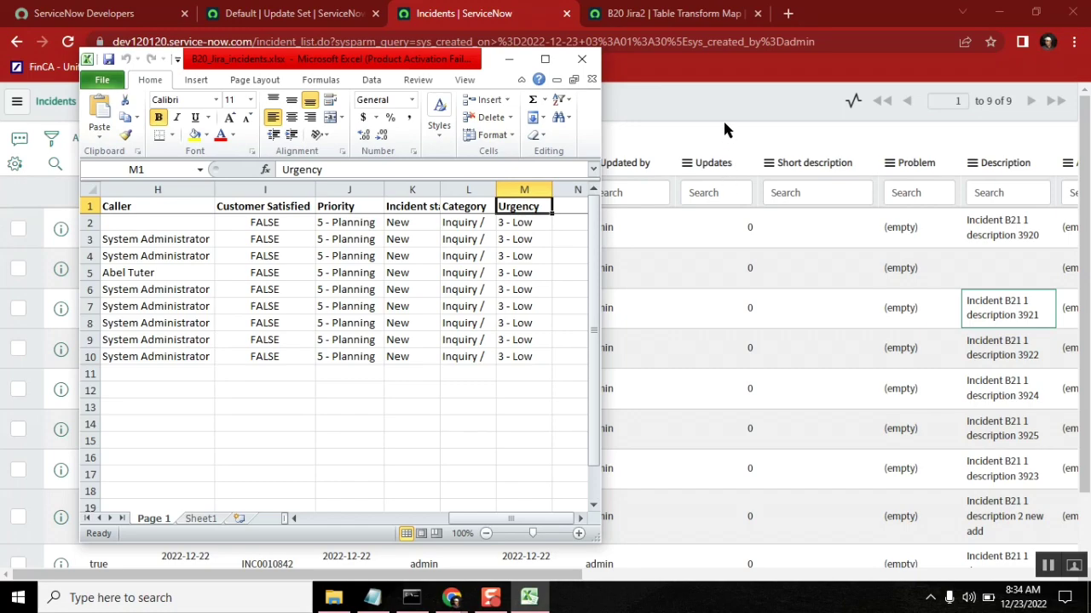
{"action": "left_click", "coordinate": [122, 204]}
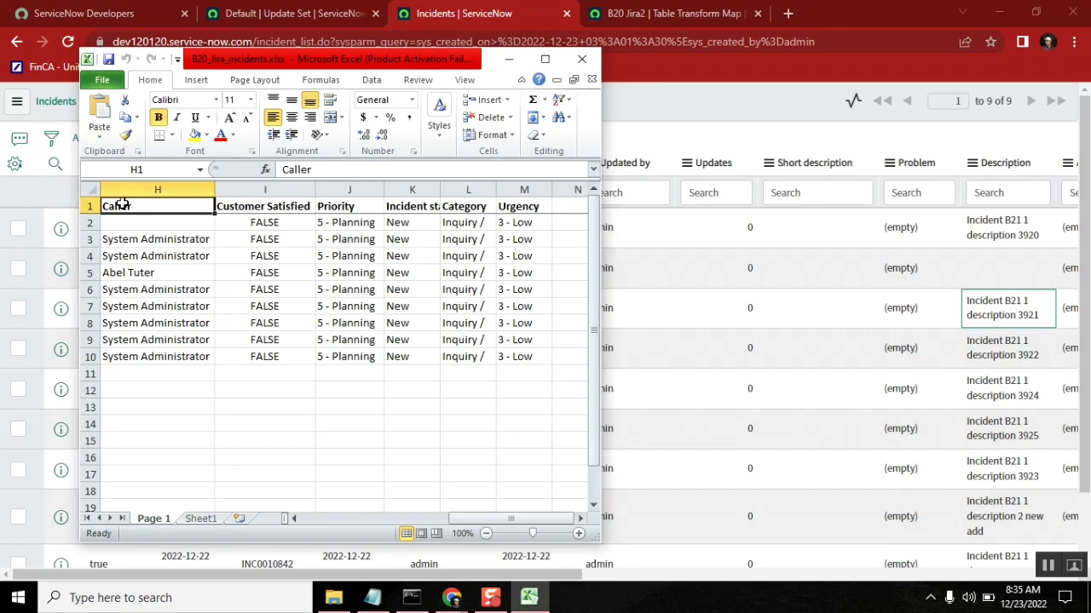
{"action": "key", "text": "Left"}
{"action": "key", "text": "Left"}
{"action": "key", "text": "Left"}
{"action": "key", "text": "Left"}
{"action": "key", "text": "Left"}
{"action": "key", "text": "Left"}
{"action": "key", "text": "Left"}
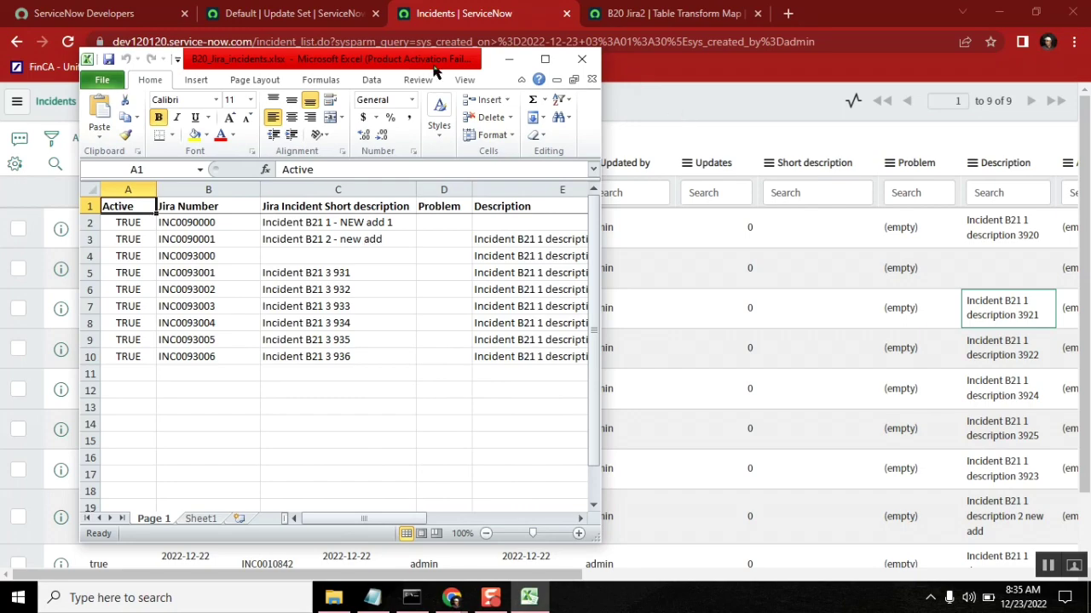
{"action": "left_click", "coordinate": [628, 106]}
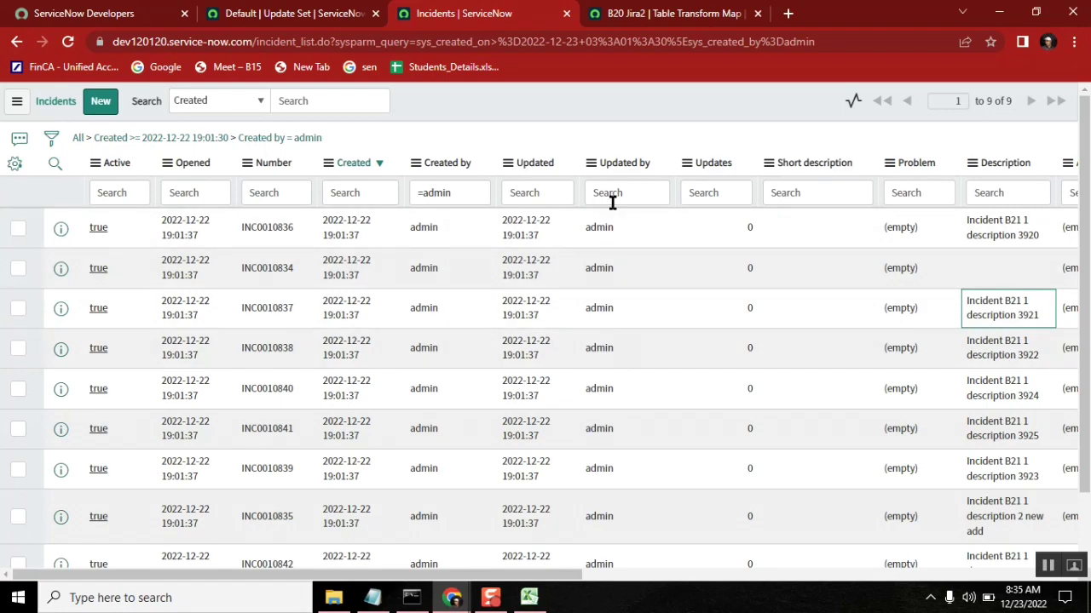
- Reload the Default update set page and scroll down to its Customer Updates
{"action": "left_click", "coordinate": [303, 13]}
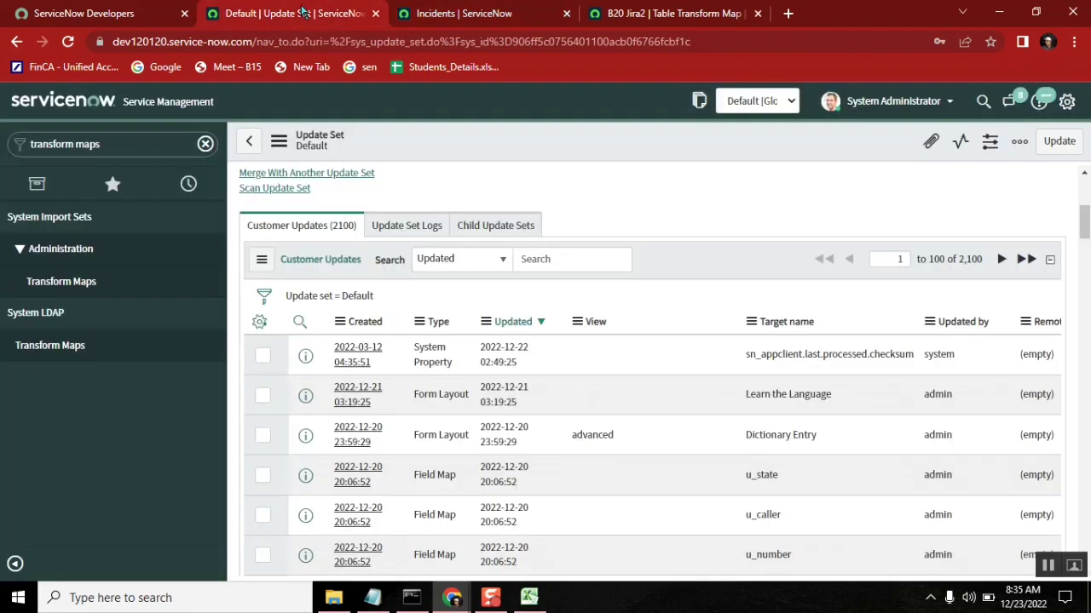
{"action": "left_click", "coordinate": [68, 41]}
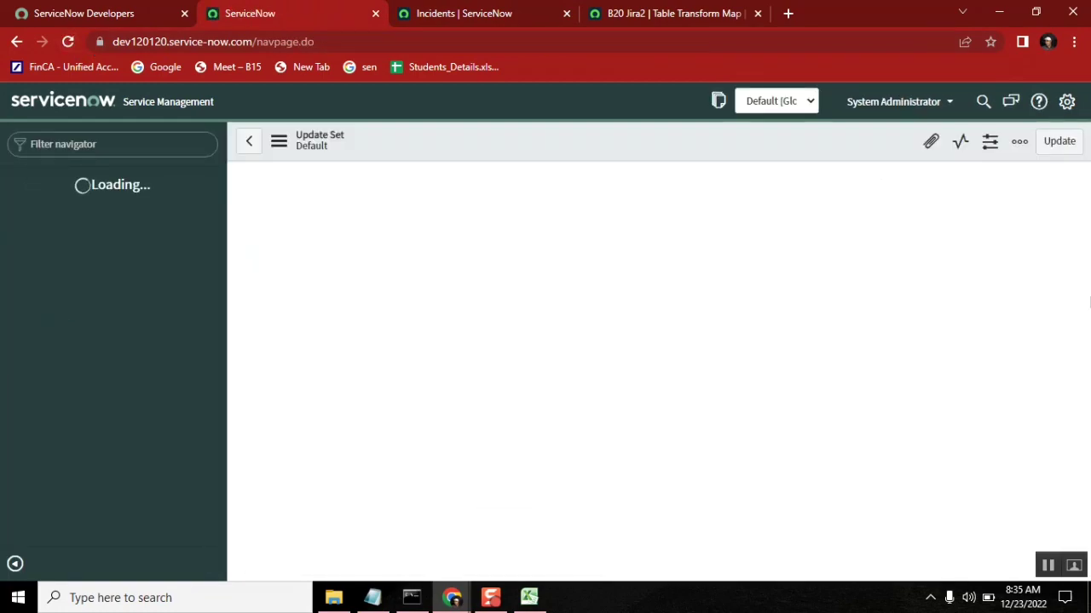
{"action": "left_click_drag", "start_coordinate": [1083, 216], "coordinate": [1084, 317]}
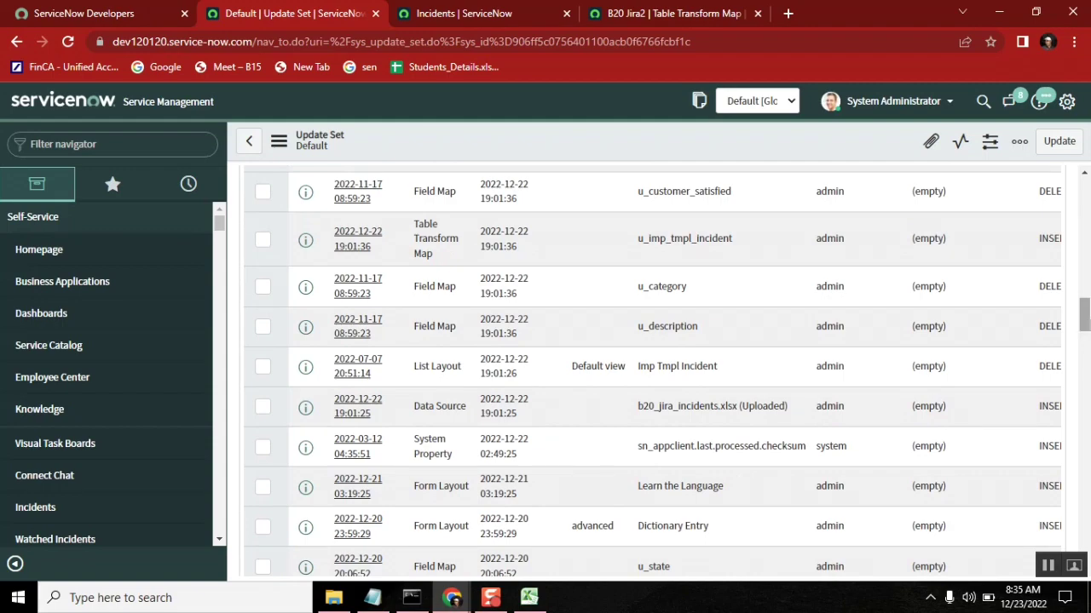
- Highlight the b20_jira_incidents.xlsx data source and the u_customer_satisfied and u_description field map entries
{"action": "left_click_drag", "start_coordinate": [797, 412], "coordinate": [418, 406]}
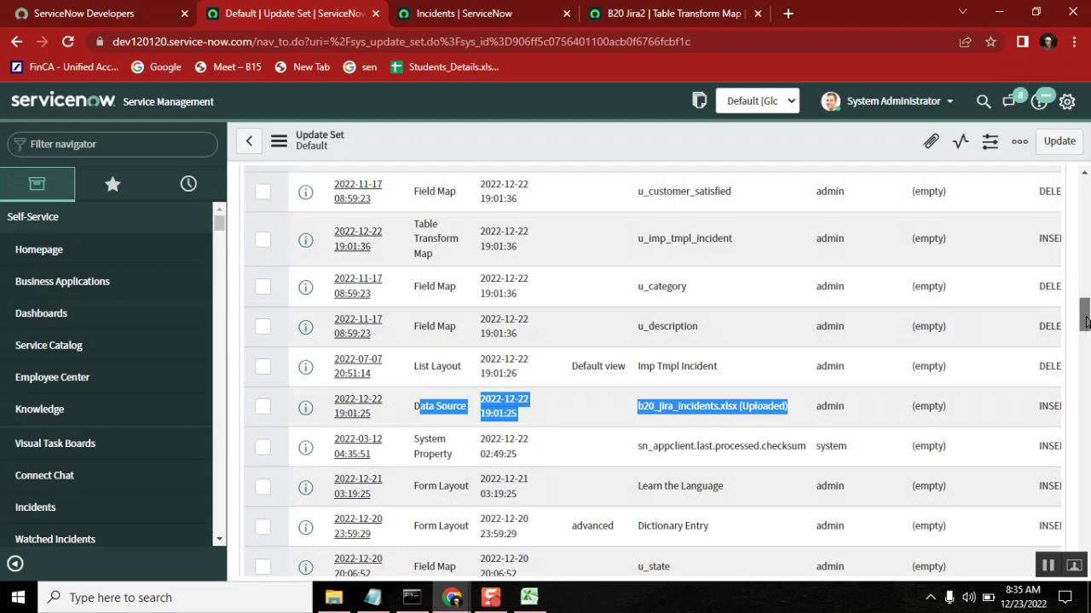
{"action": "scroll", "coordinate": [1084, 315], "scroll_direction": "up", "scroll_amount": 1}
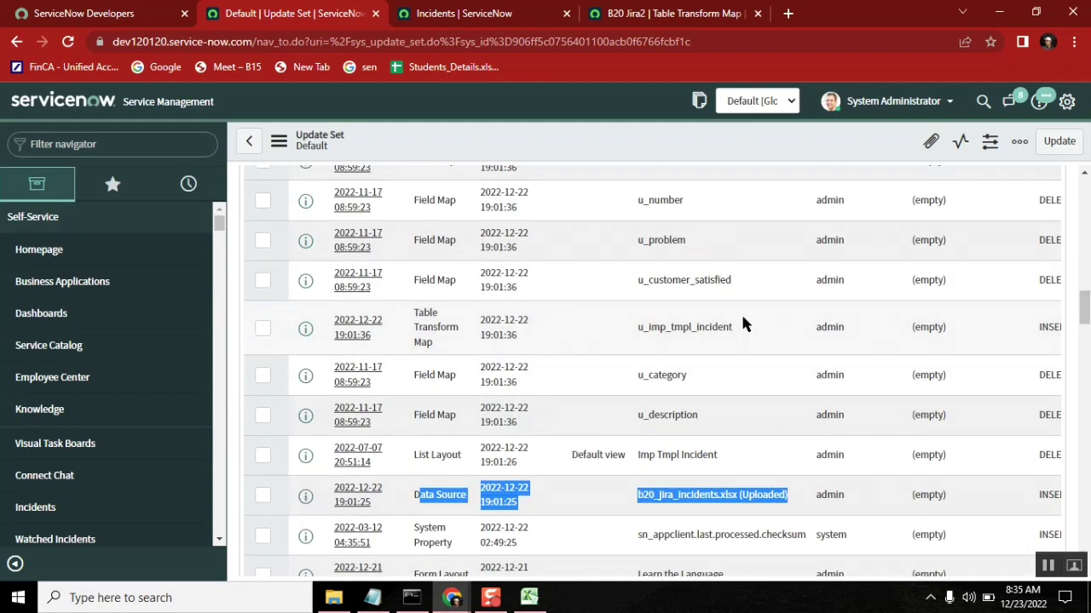
{"action": "left_click_drag", "start_coordinate": [738, 279], "coordinate": [418, 240]}
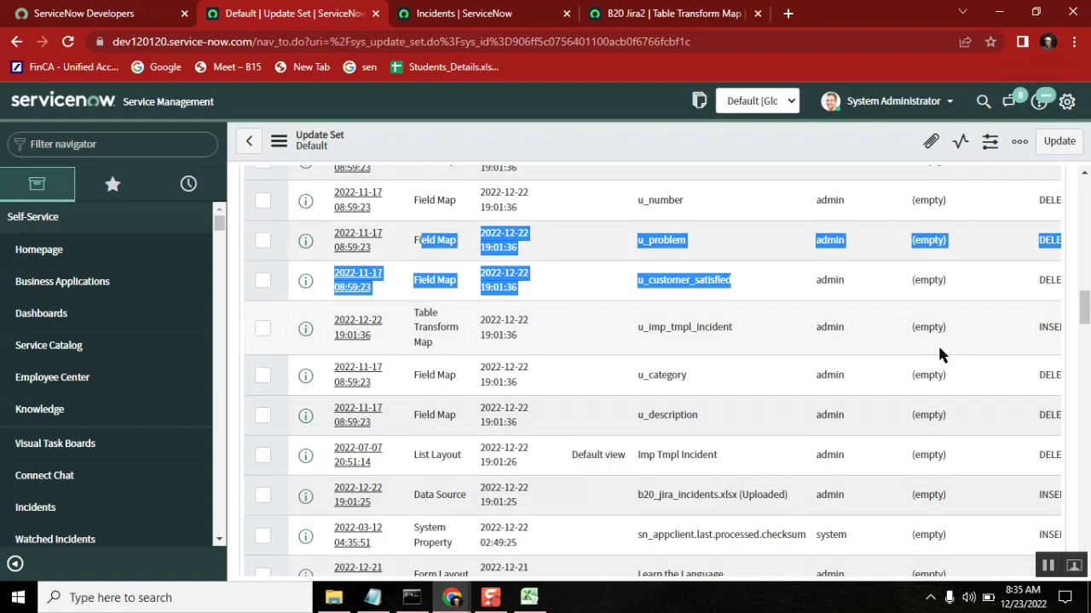
{"action": "left_click_drag", "start_coordinate": [728, 458], "coordinate": [418, 431]}
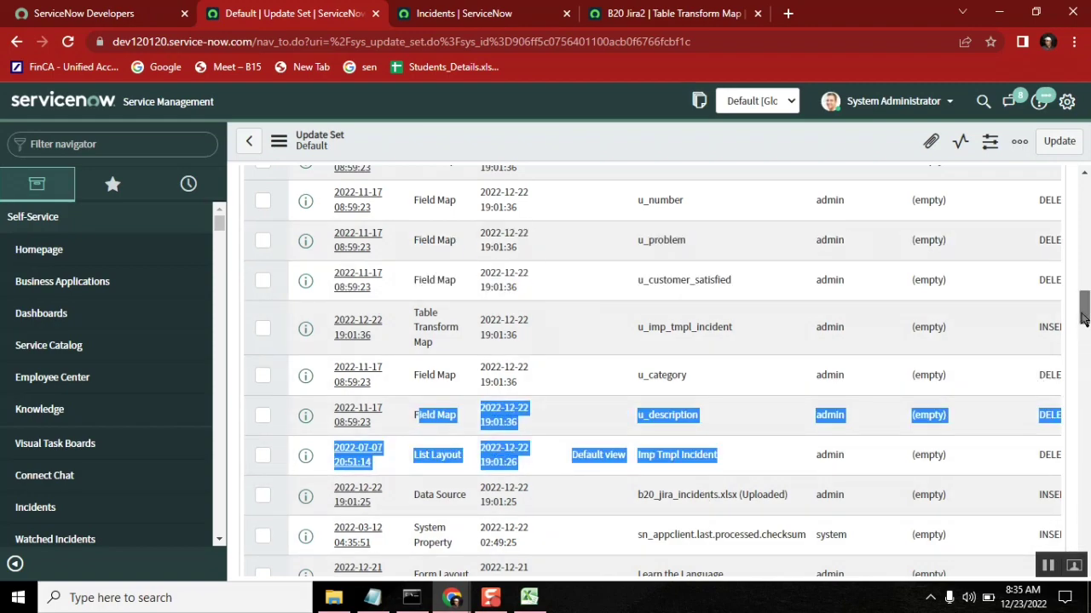
{"action": "mouse_move", "coordinate": [1084, 311]}
{"action": "left_mouse_down"}
{"action": "mouse_move", "coordinate": [1085, 213]}
{"action": "mouse_move", "coordinate": [1085, 316]}
{"action": "left_mouse_up"}
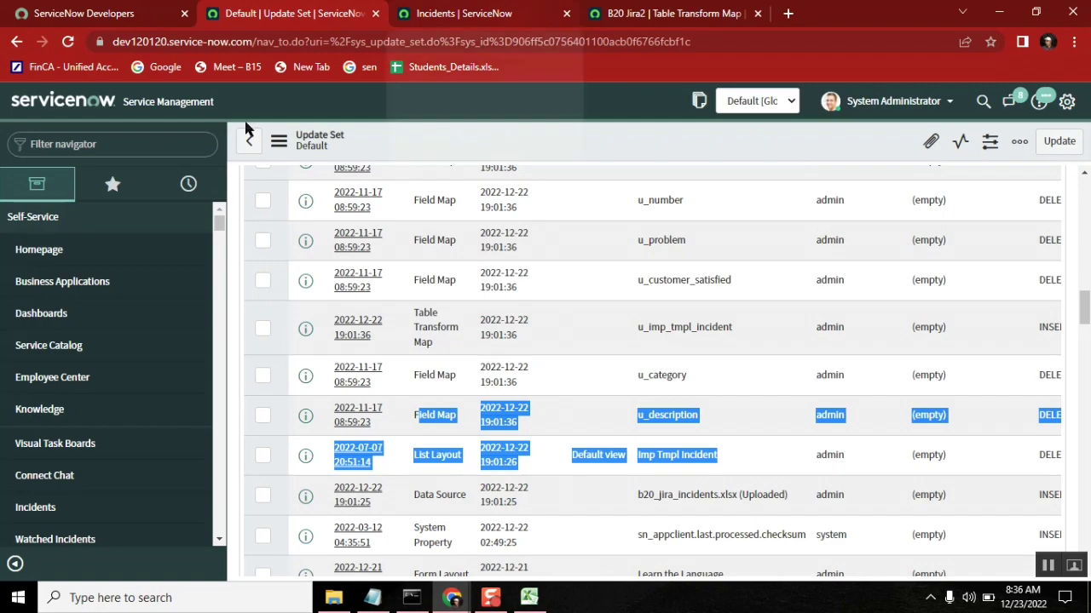
{"action": "left_click", "coordinate": [134, 143]}
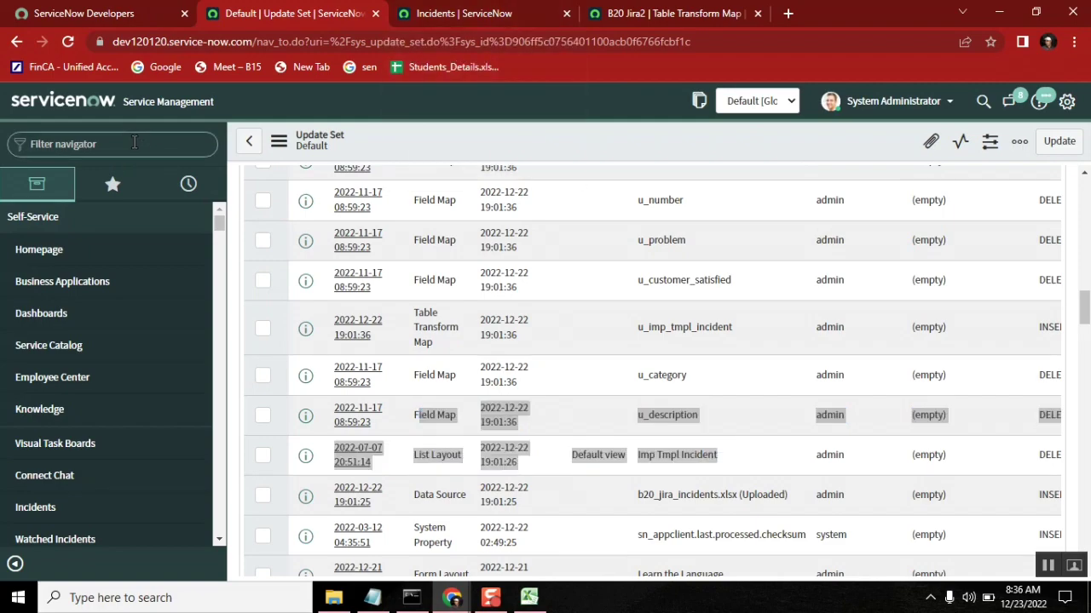
- Find Data Sources with the 'data source' filter and inspect b20_jira_incidents.xlsx's Transforms
{"action": "type", "text": "data source"}
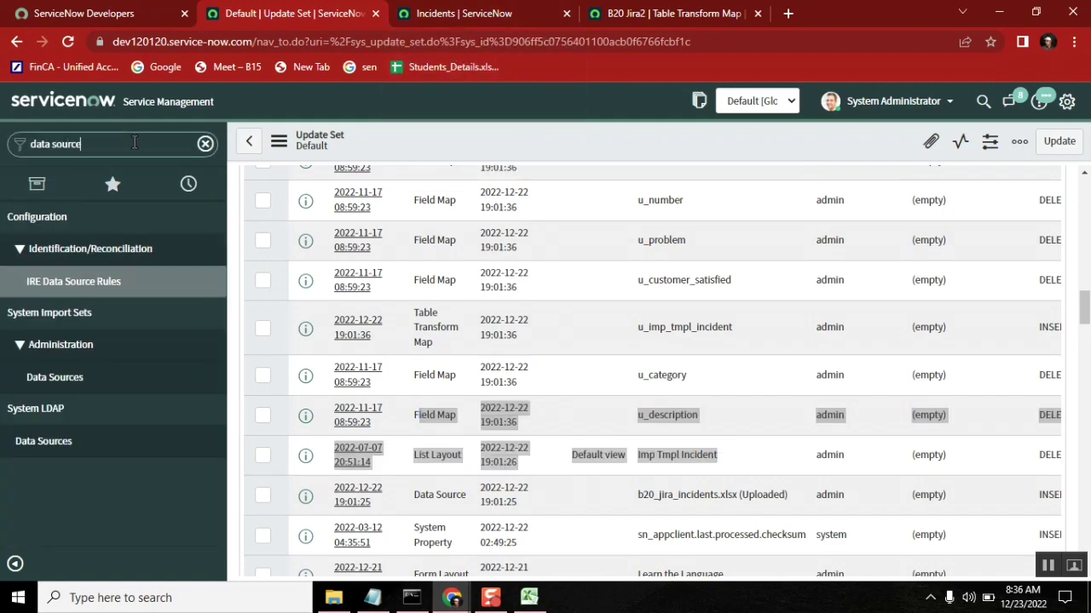
{"action": "middle_click", "coordinate": [95, 386]}
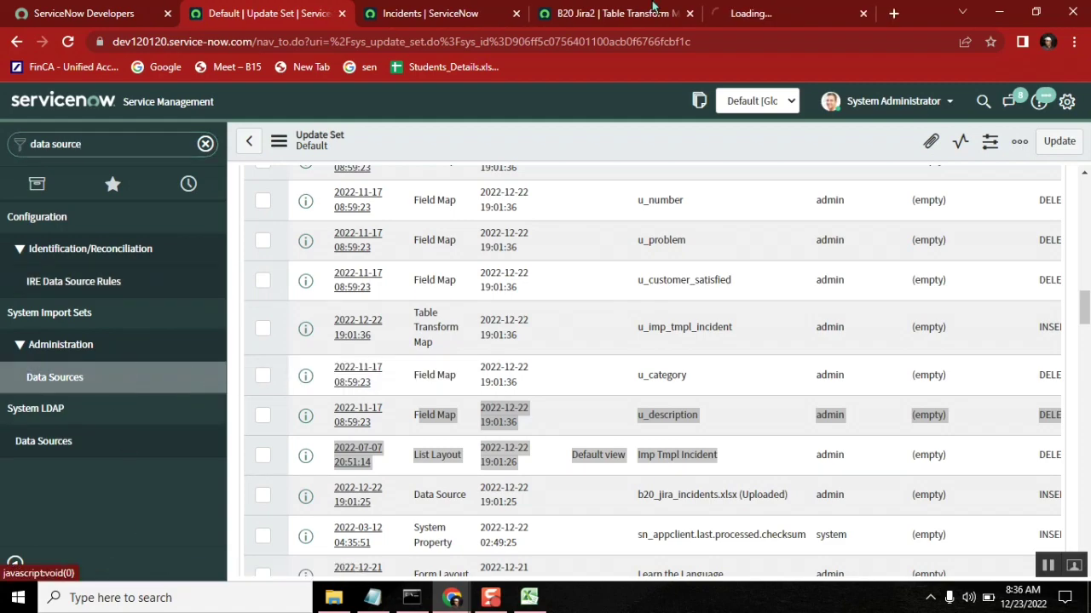
{"action": "left_click", "coordinate": [776, 14]}
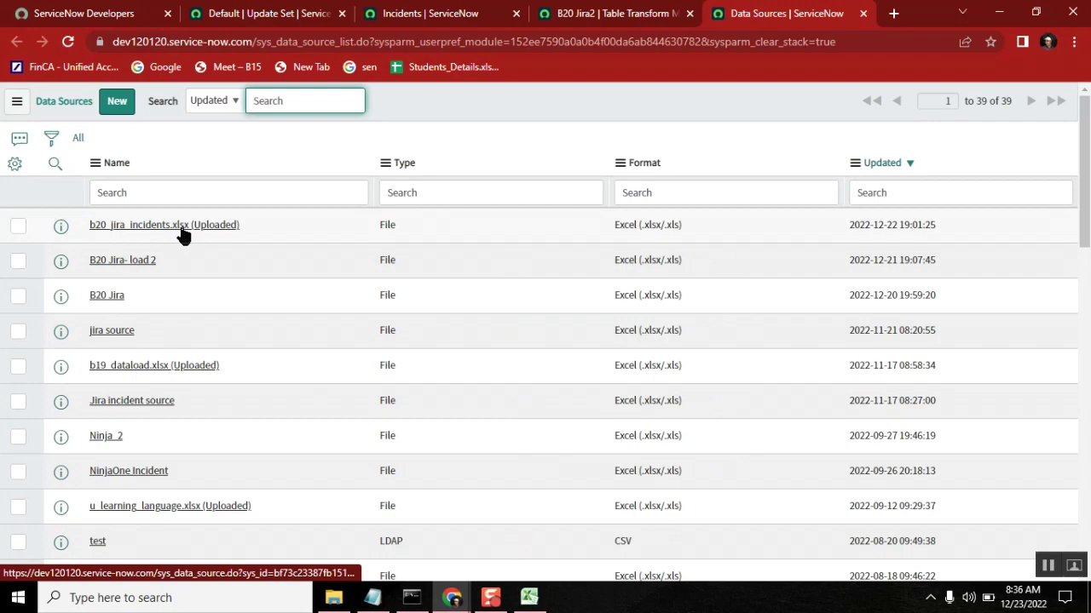
{"action": "middle_click", "coordinate": [181, 227]}
{"action": "left_click", "coordinate": [801, 12]}
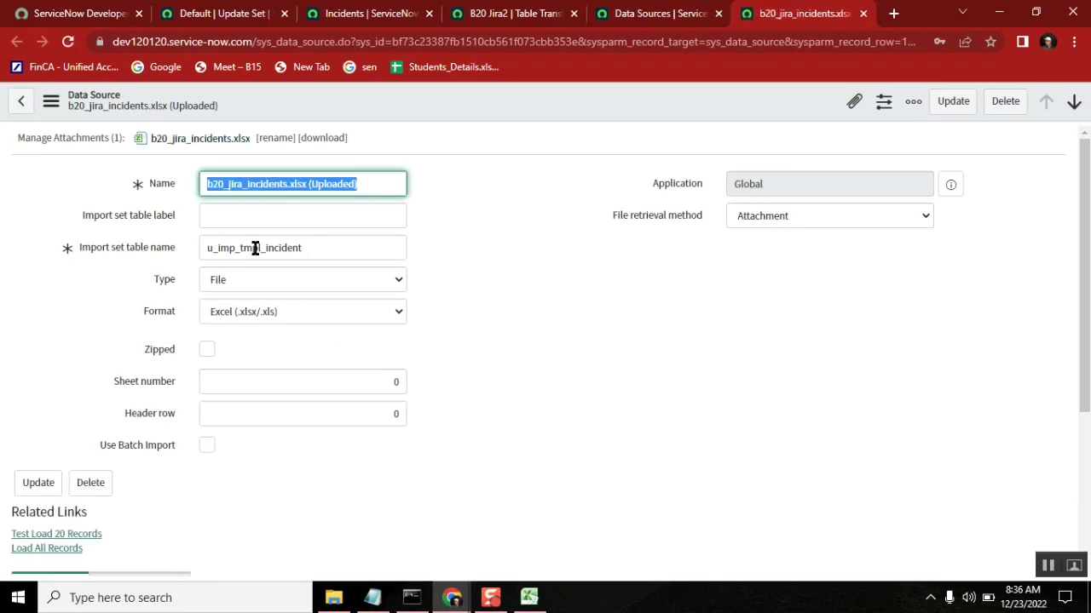
{"action": "scroll", "coordinate": [1086, 197], "scroll_direction": "down", "scroll_amount": 3}
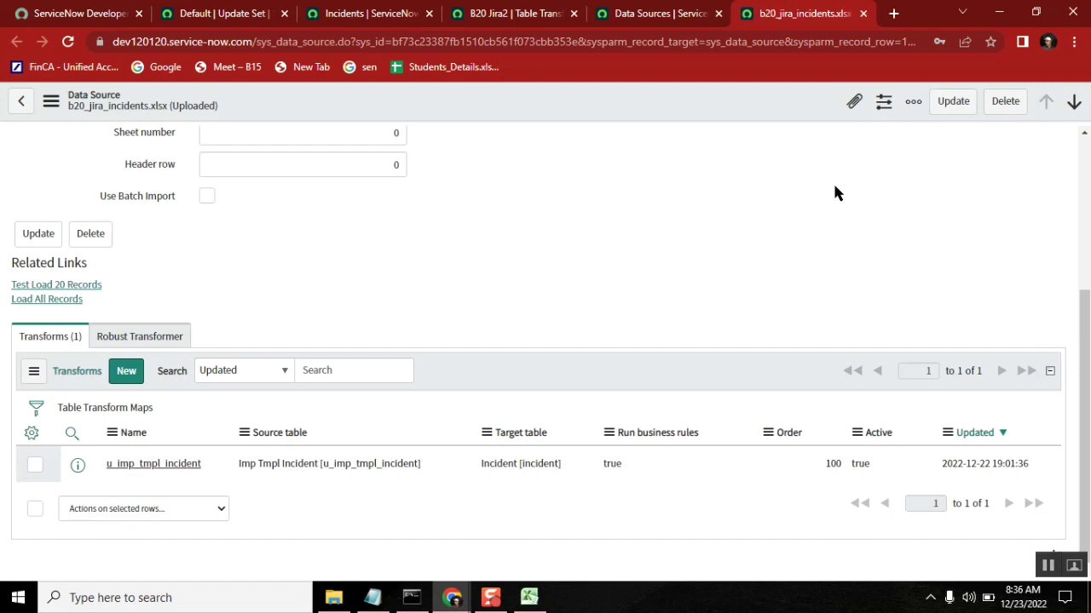
{"action": "left_click", "coordinate": [863, 15]}
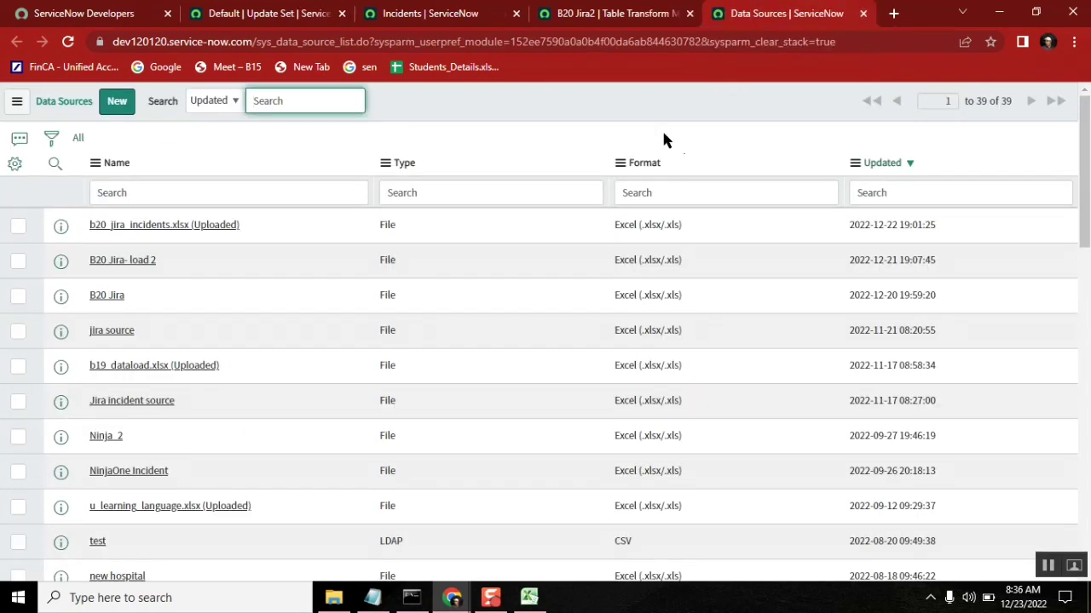
- Bring the Jira incidents workbook into view and move its window to the right
{"action": "left_click", "coordinate": [619, 103]}
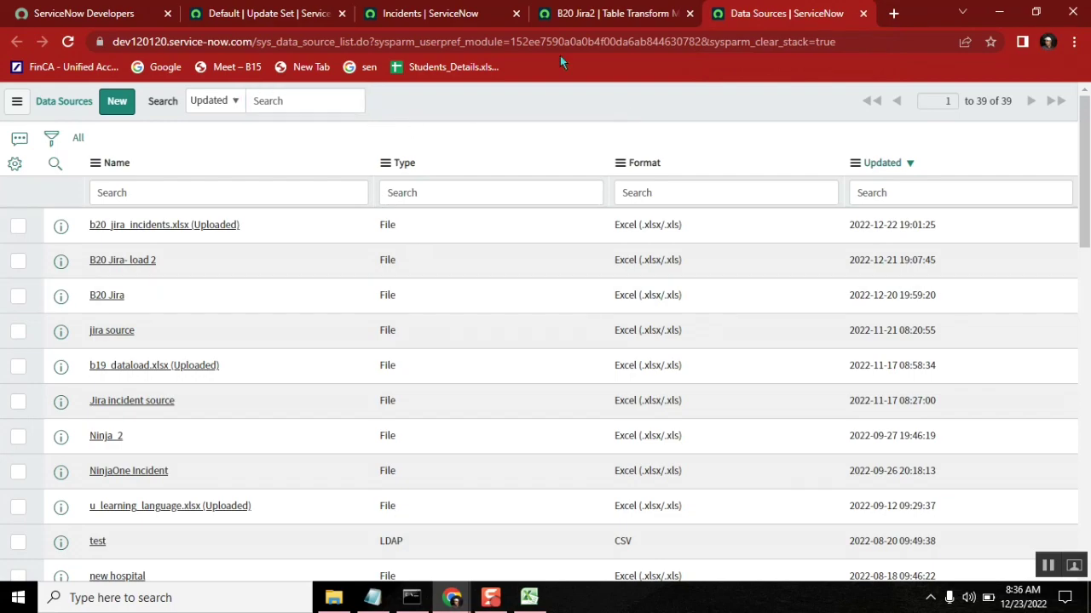
{"action": "left_click", "coordinate": [599, 12]}
{"action": "left_click", "coordinate": [457, 15]}
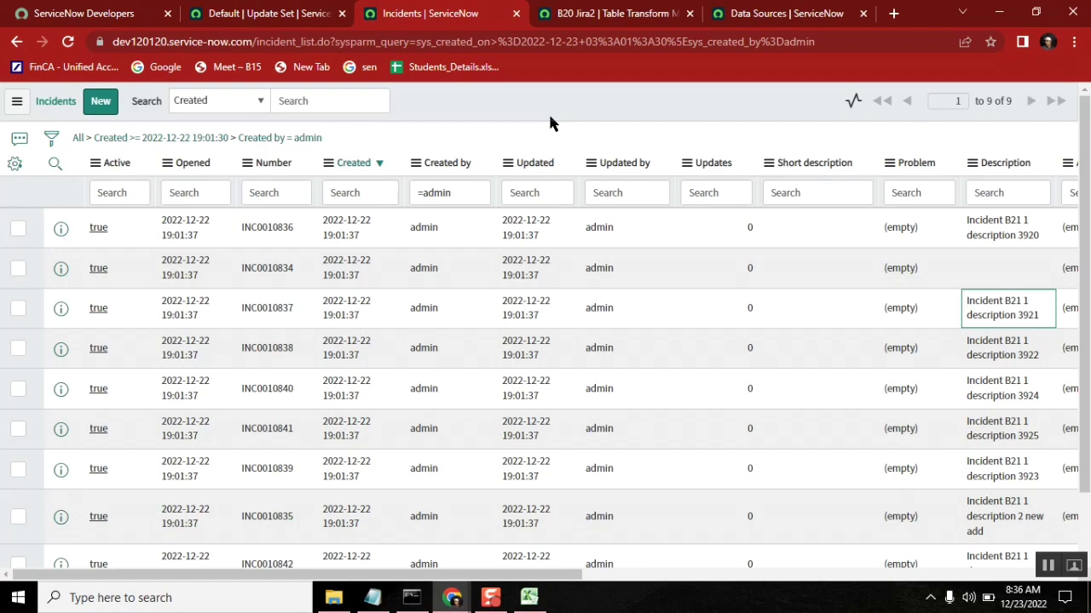
{"action": "left_click", "coordinate": [528, 597]}
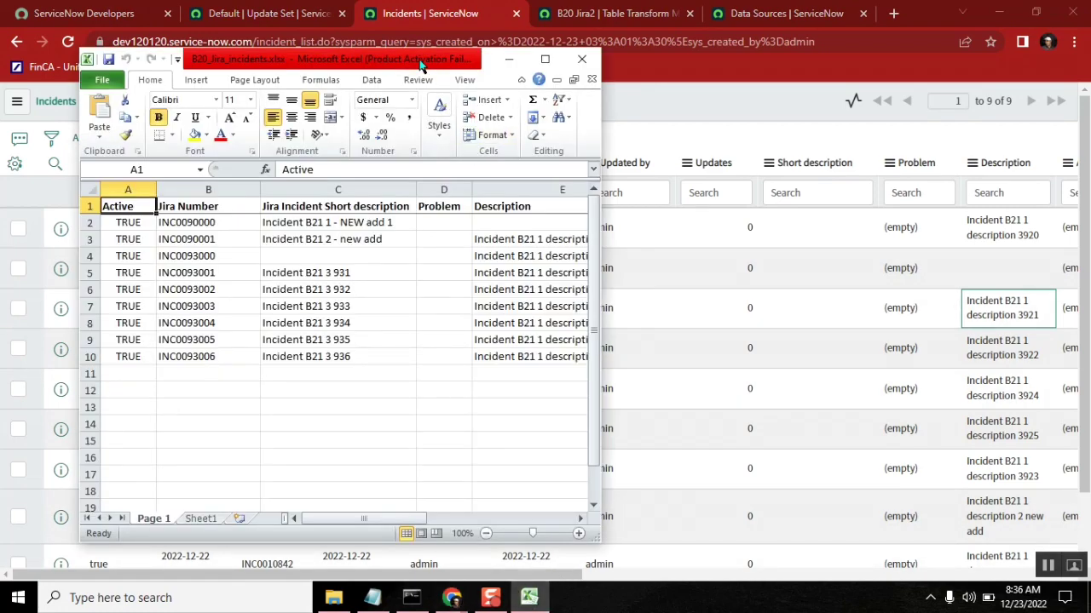
{"action": "left_click_drag", "start_coordinate": [422, 66], "coordinate": [751, 124]}
- Change the B1 column header from 'Jira Number' to 'Number'
{"action": "double_click", "coordinate": [540, 281]}
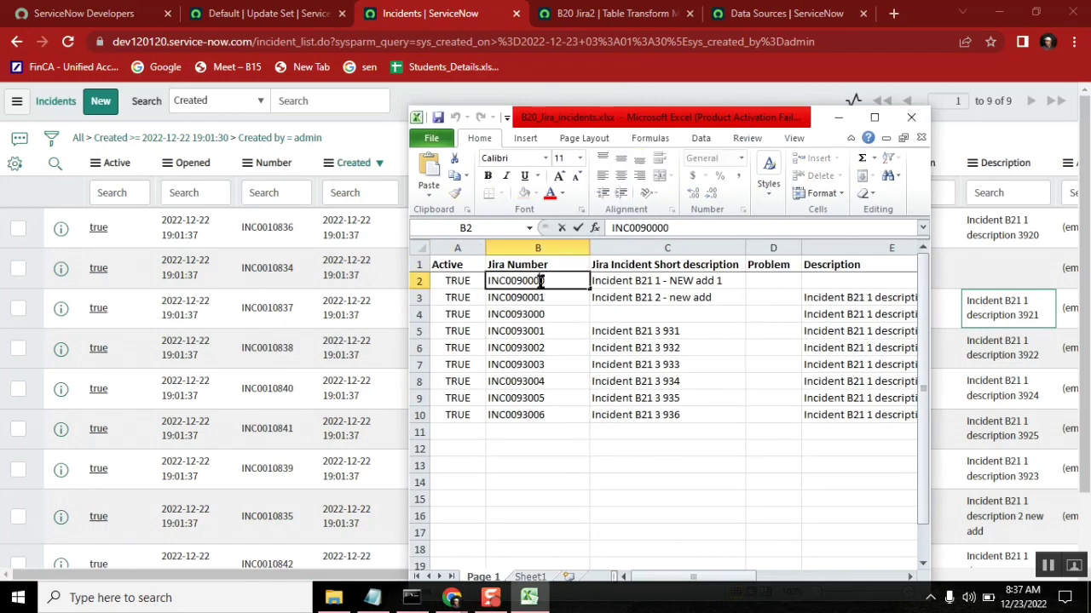
{"action": "left_click", "coordinate": [512, 266]}
{"action": "key", "text": "BackSpace"}
{"action": "key", "text": "BackSpace"}
{"action": "key", "text": "BackSpace"}
{"action": "key", "text": "BackSpace"}
{"action": "key", "text": "BackSpace"}
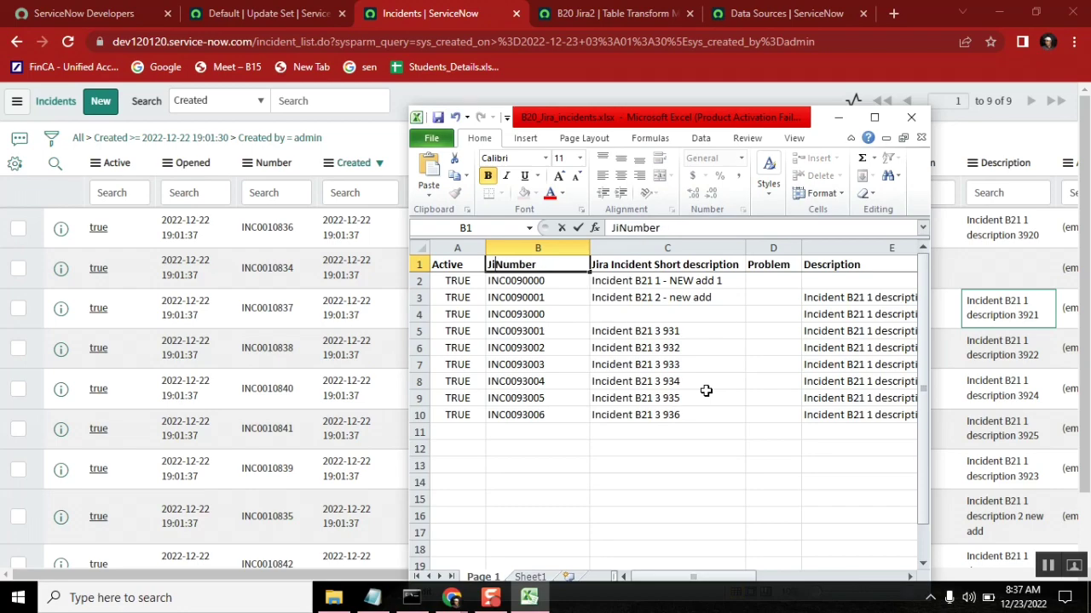
{"action": "type", "text": "J"}
{"action": "key", "text": "BackSpace"}
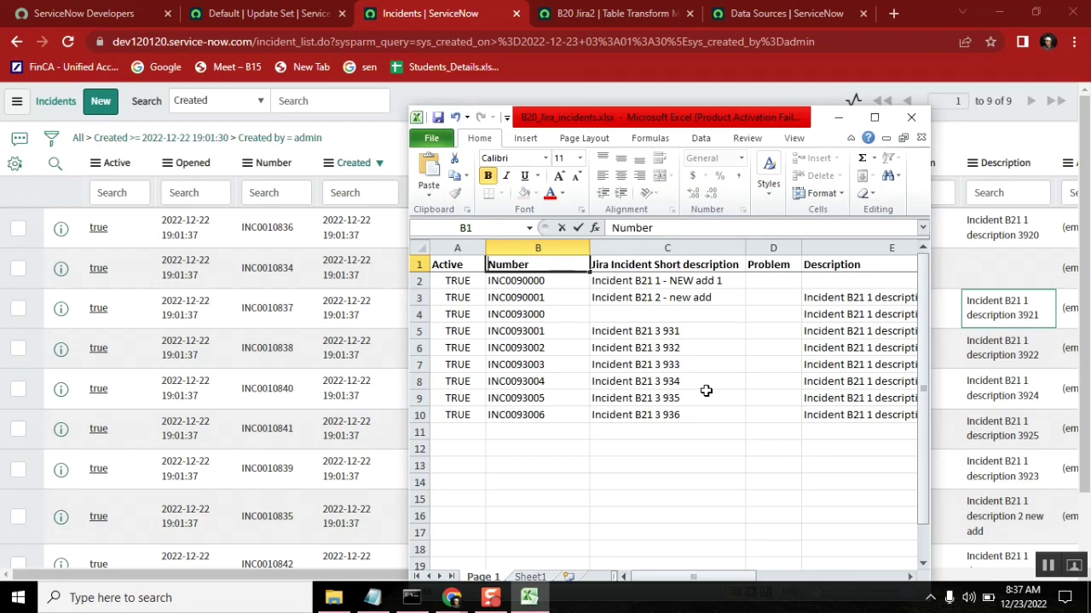
{"action": "left_click", "coordinate": [437, 117]}
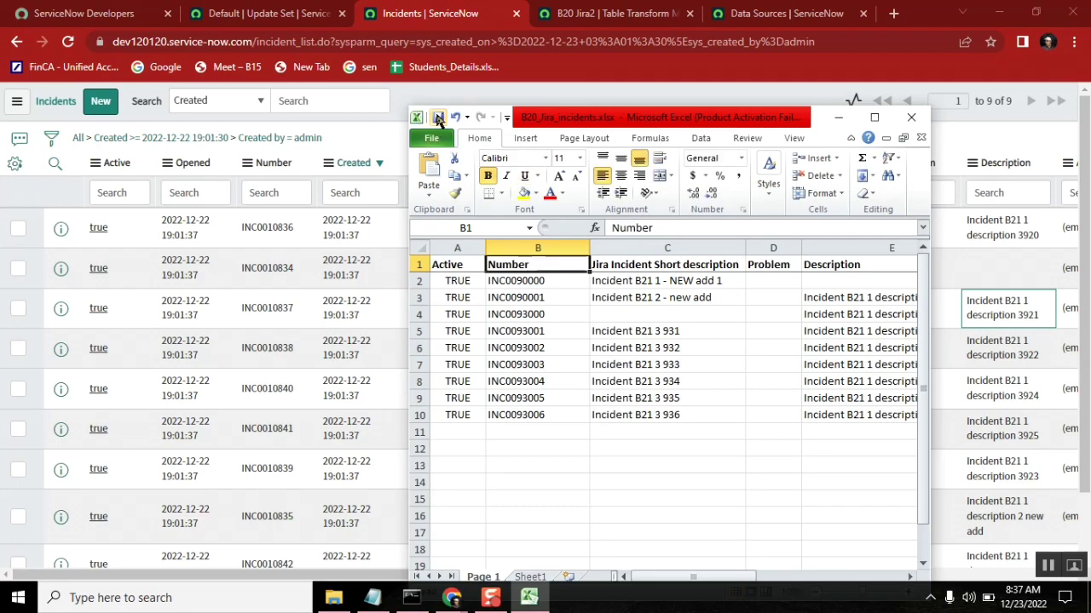
- Check the first number INC0090000, then close the workbook, saving the changes
{"action": "double_click", "coordinate": [543, 280]}
{"action": "left_click_drag", "start_coordinate": [544, 280], "coordinate": [478, 282]}
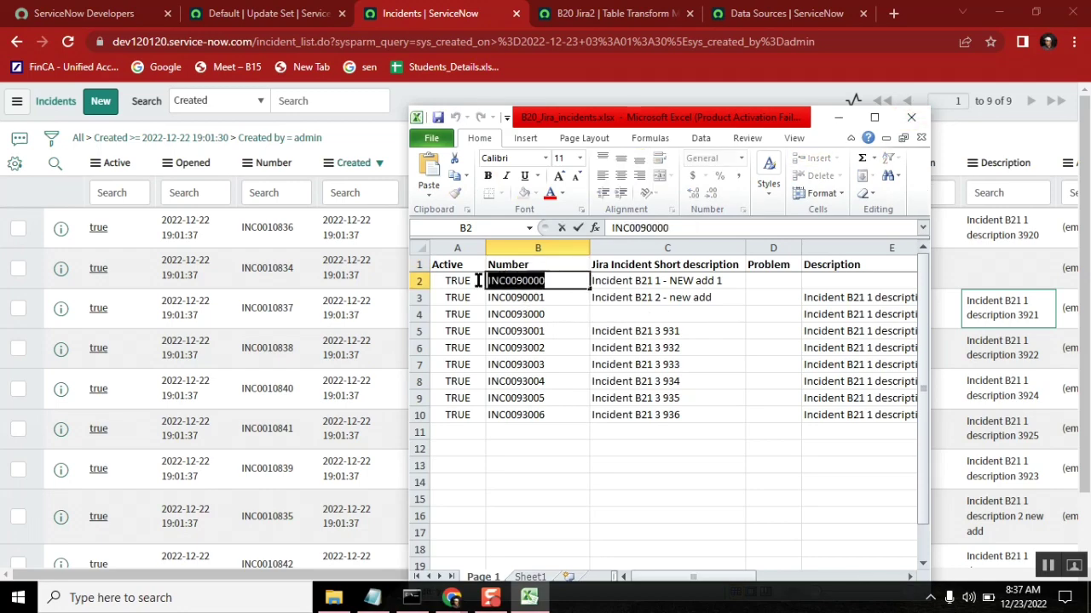
{"action": "double_click", "coordinate": [656, 259]}
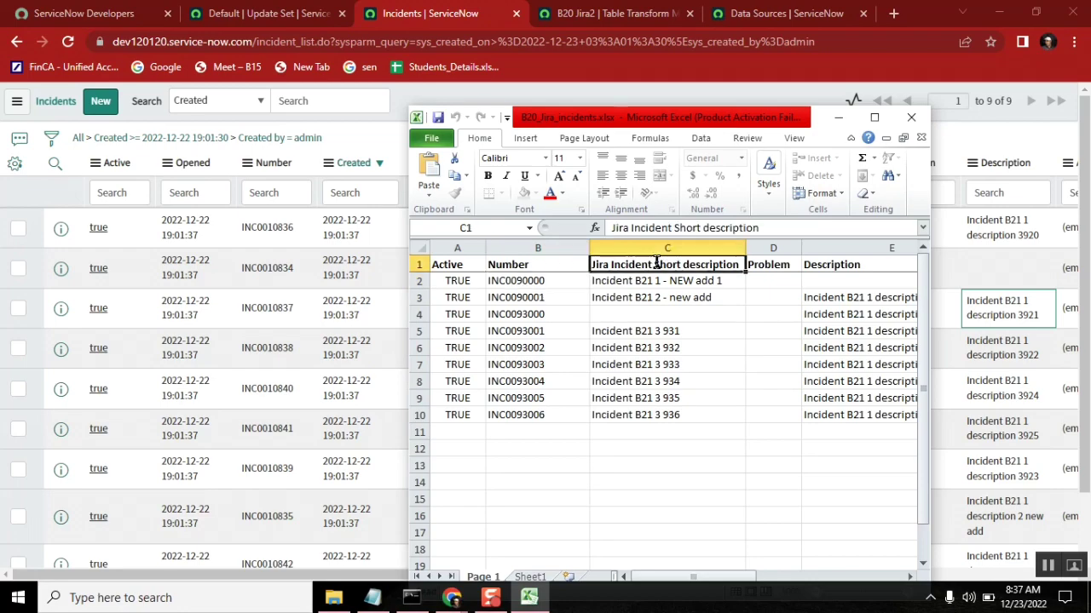
{"action": "left_click", "coordinate": [917, 116]}
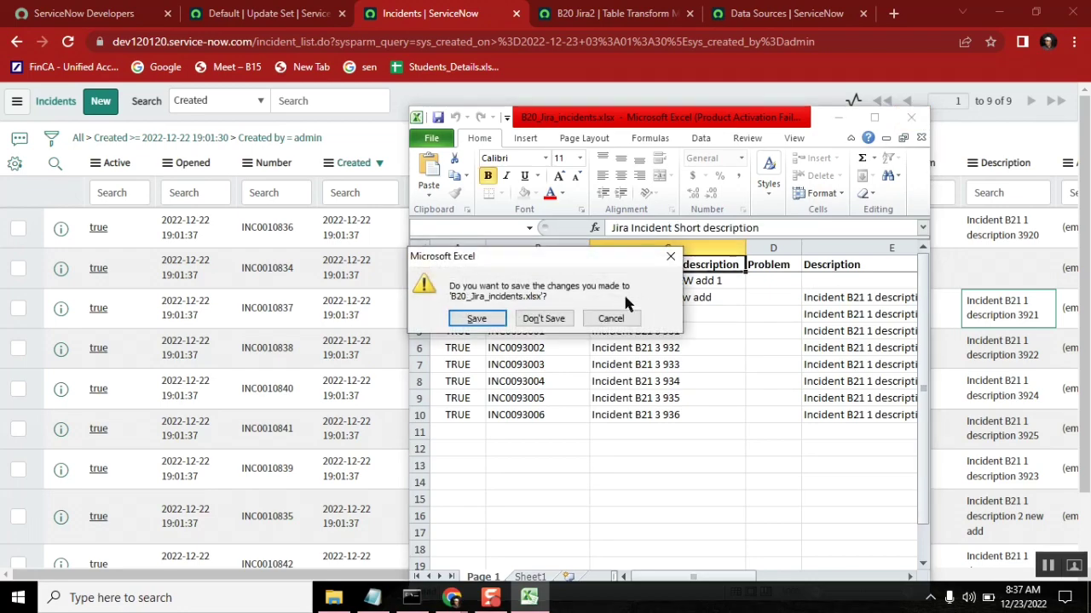
{"action": "left_click", "coordinate": [478, 319]}
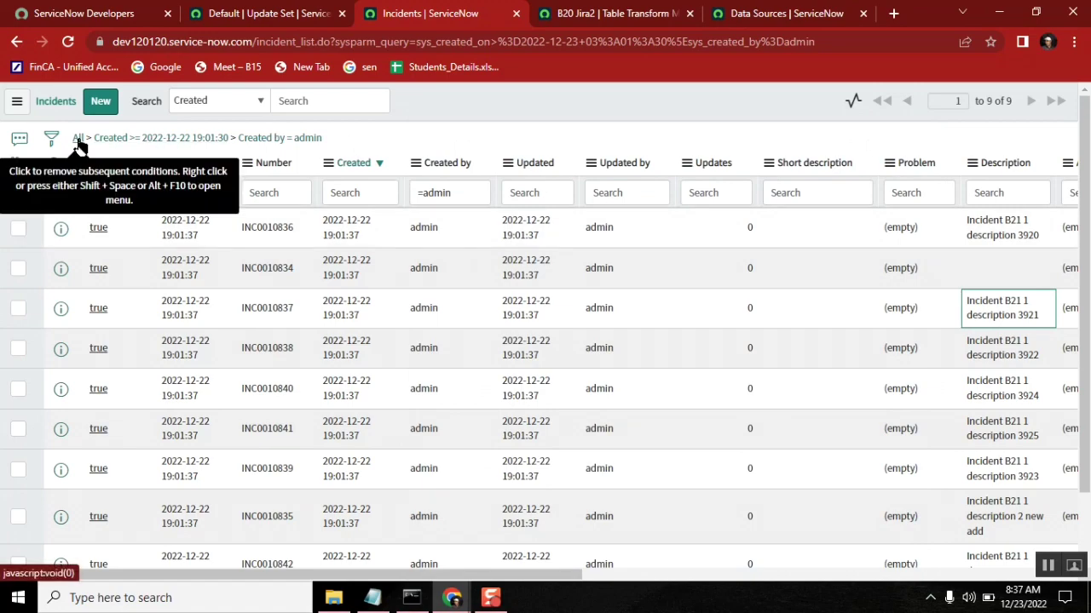
- Clear the incident list filters and re-upload B20_Jira_incidents.xlsx through the Incident import
{"action": "left_click", "coordinate": [78, 137]}
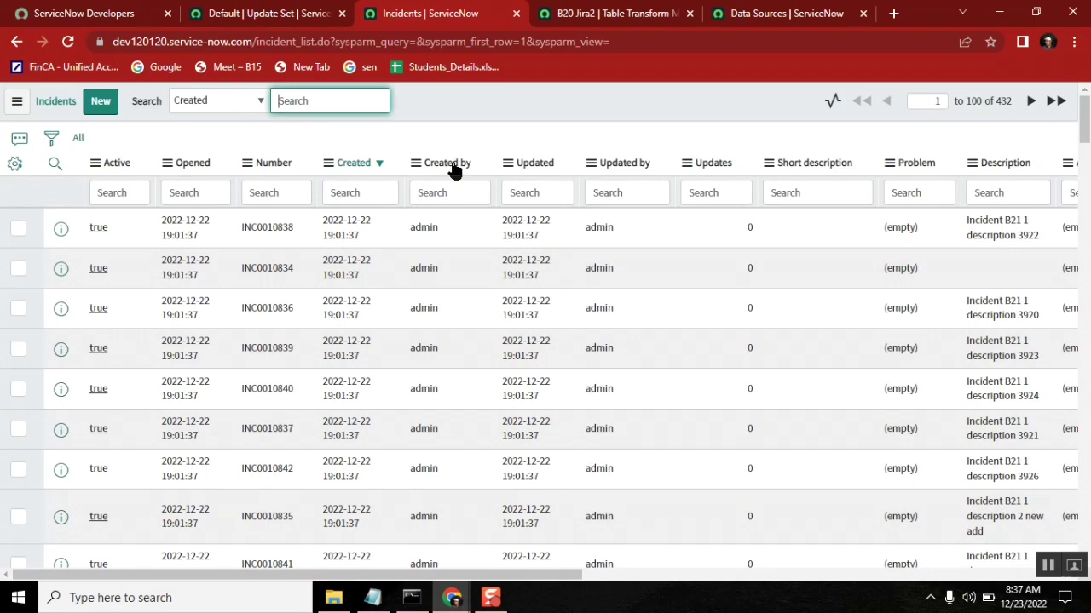
{"action": "right_click", "coordinate": [452, 166]}
{"action": "left_click", "coordinate": [521, 359]}
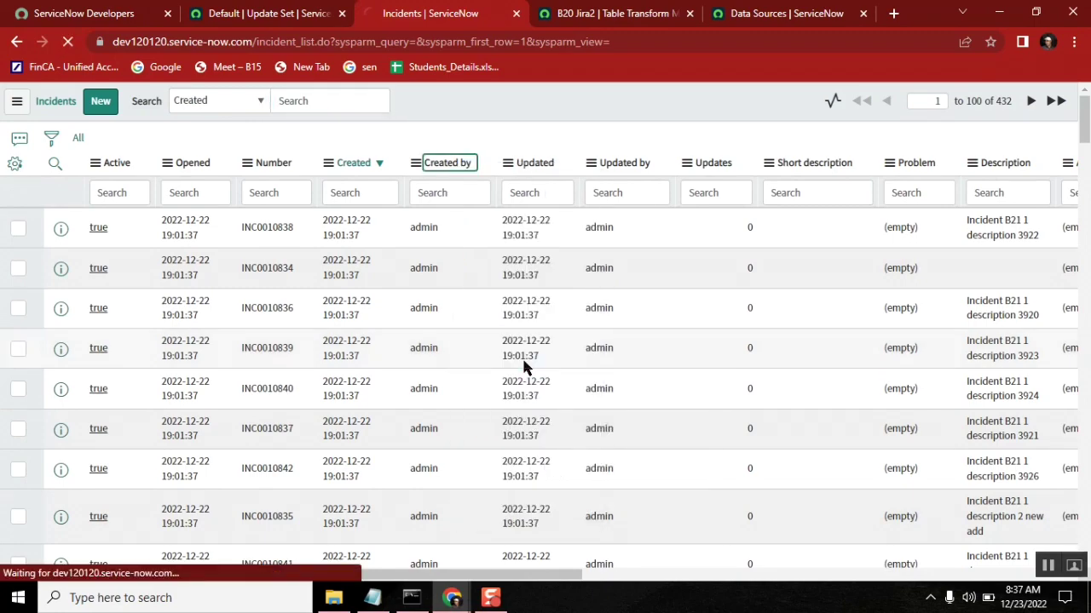
{"action": "left_click", "coordinate": [573, 453]}
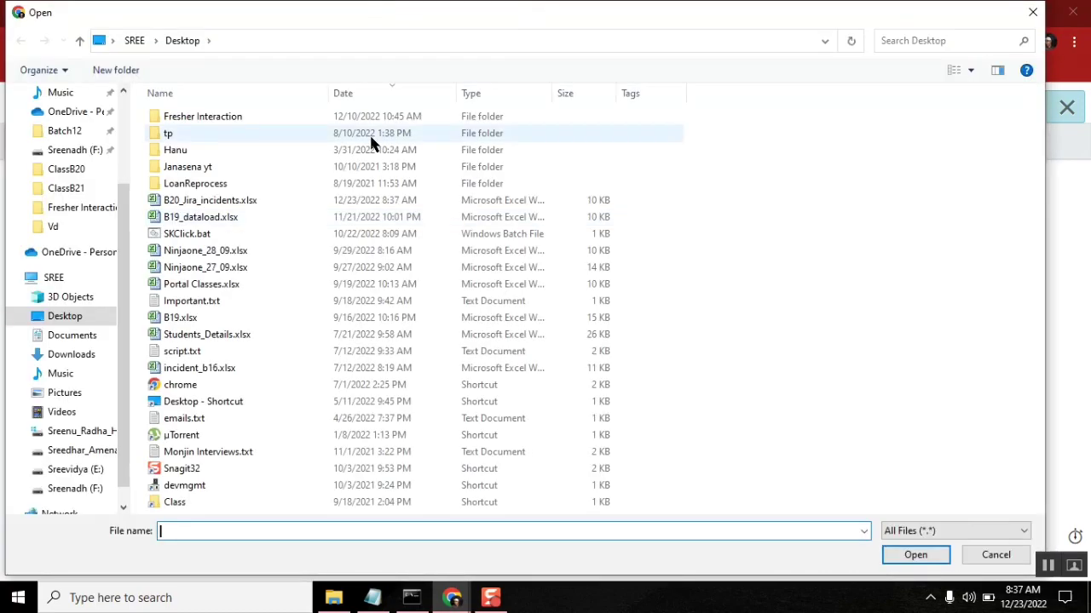
{"action": "left_click", "coordinate": [239, 199]}
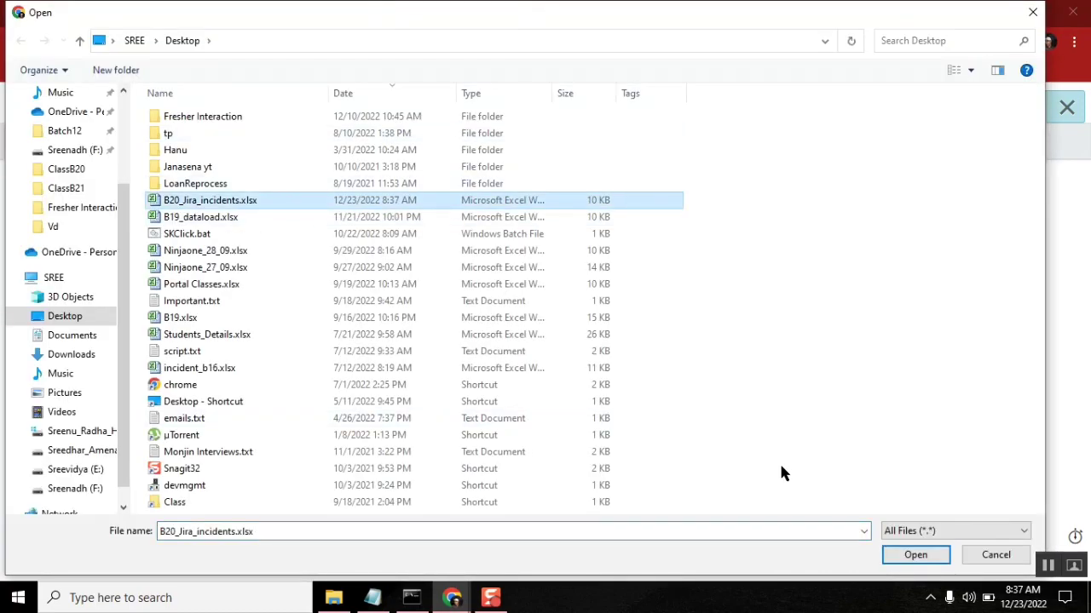
{"action": "left_click", "coordinate": [913, 554]}
{"action": "left_click", "coordinate": [585, 502]}
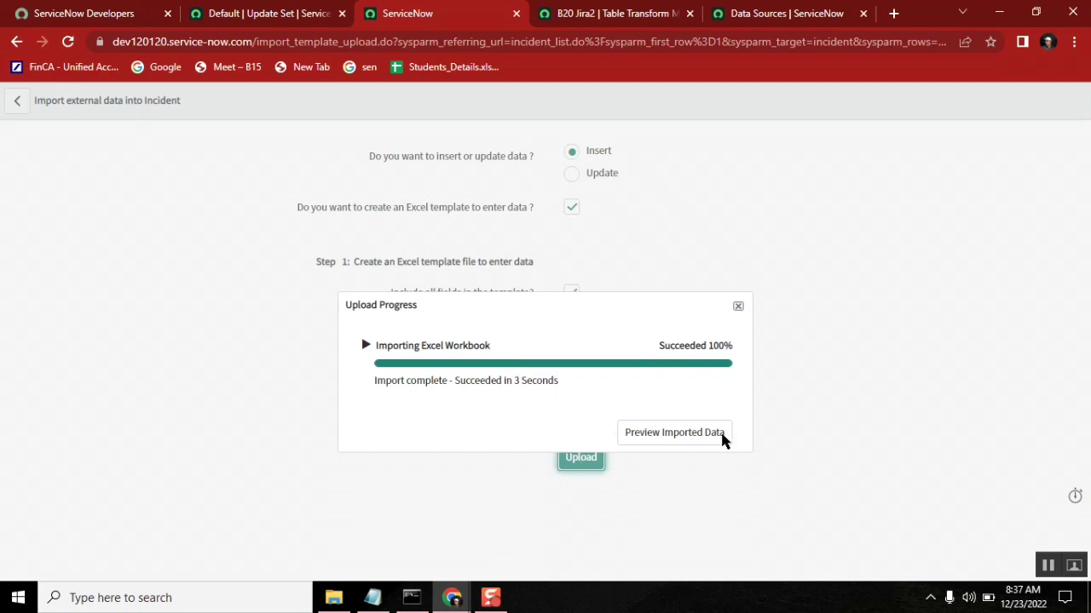
- Preview and complete the re-import, creating incidents INC0093000–INC0093006, INC0090000 and INC0090001
{"action": "left_click", "coordinate": [681, 438]}
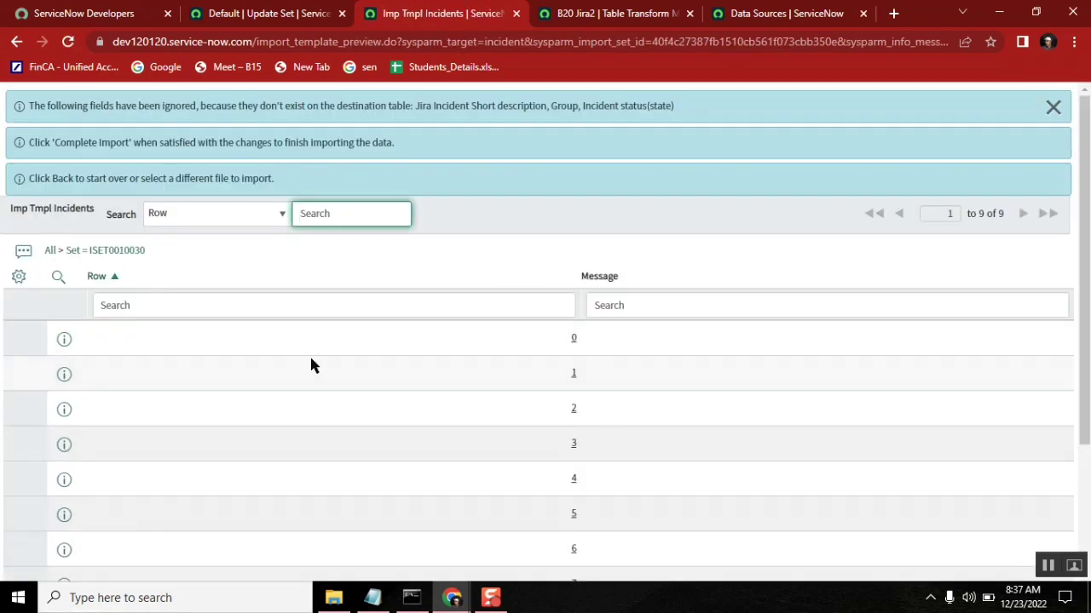
{"action": "scroll", "coordinate": [312, 366], "scroll_direction": "down", "scroll_amount": 3}
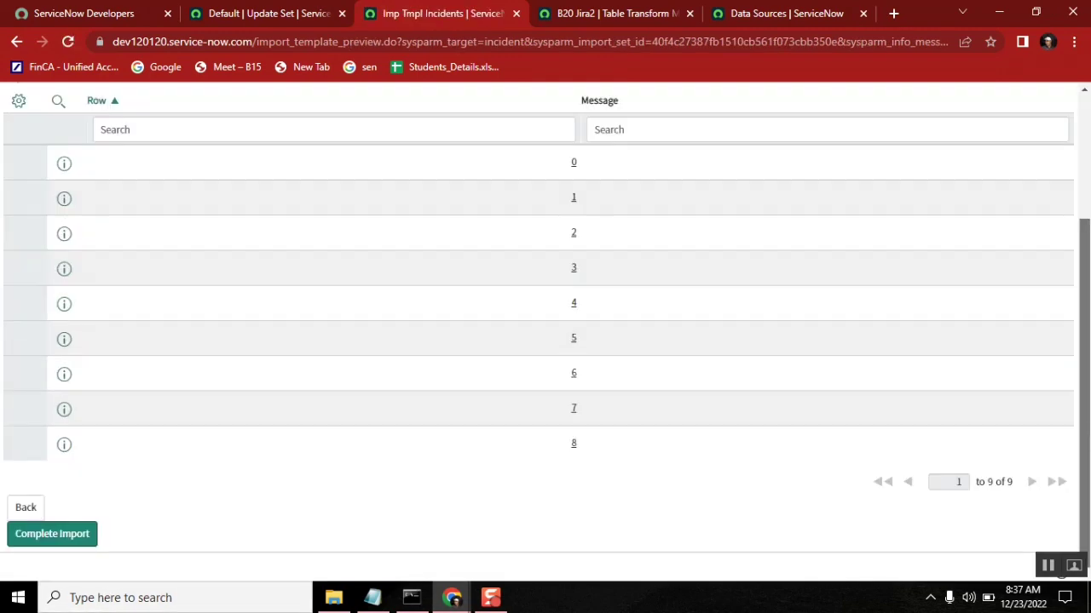
{"action": "left_click", "coordinate": [52, 534]}
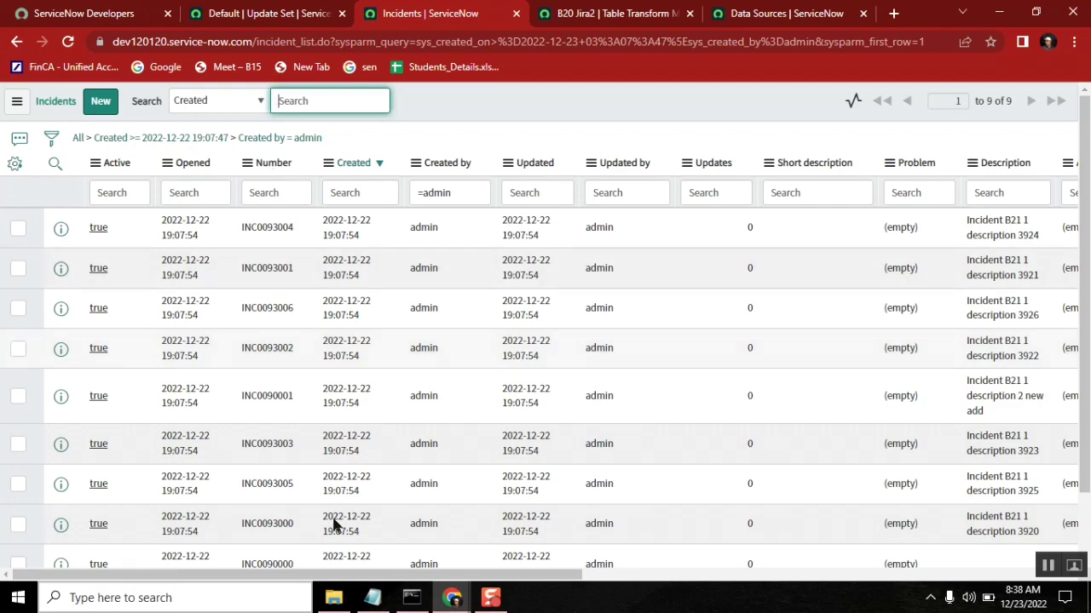
- Sort incidents by Number, highlight INC0093000–INC0093003, and open B20_Jira_incidents.xlsx in Excel beside them
{"action": "left_click", "coordinate": [271, 164]}
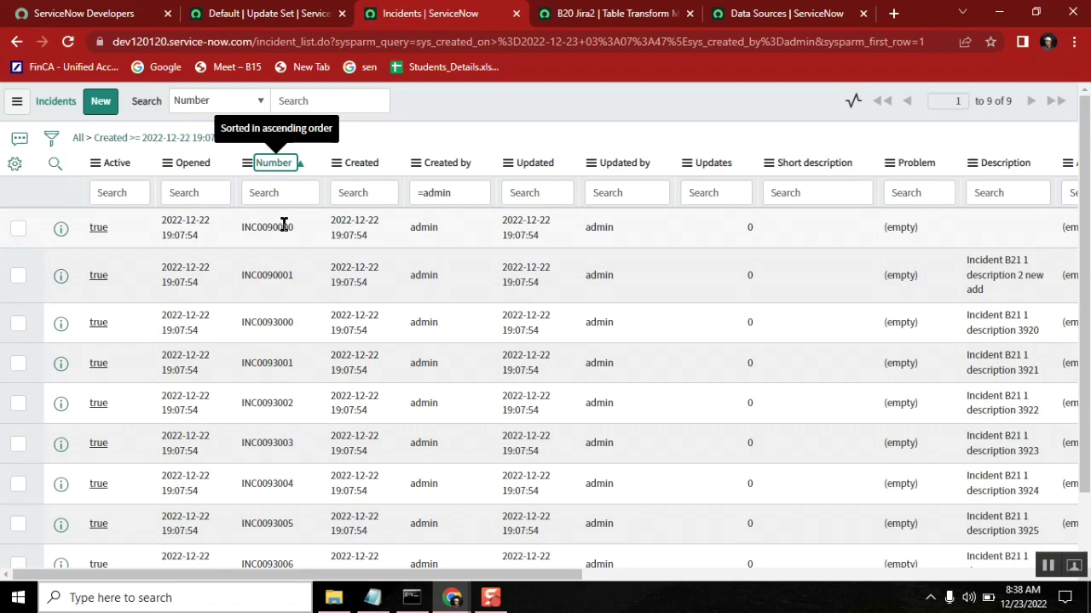
{"action": "left_click_drag", "start_coordinate": [273, 322], "coordinate": [250, 303]}
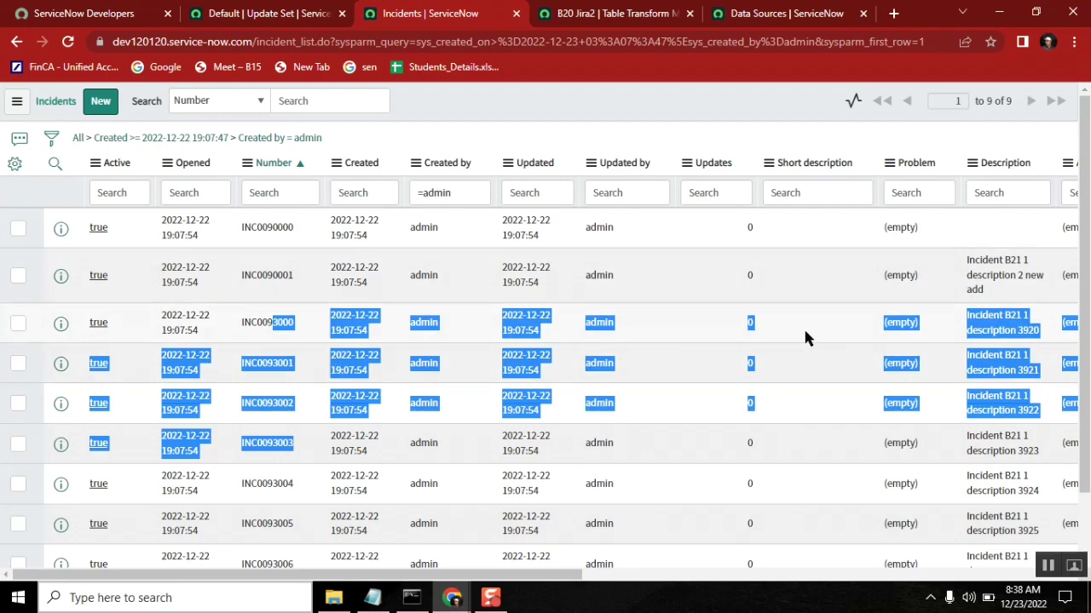
{"action": "left_click", "coordinate": [334, 598]}
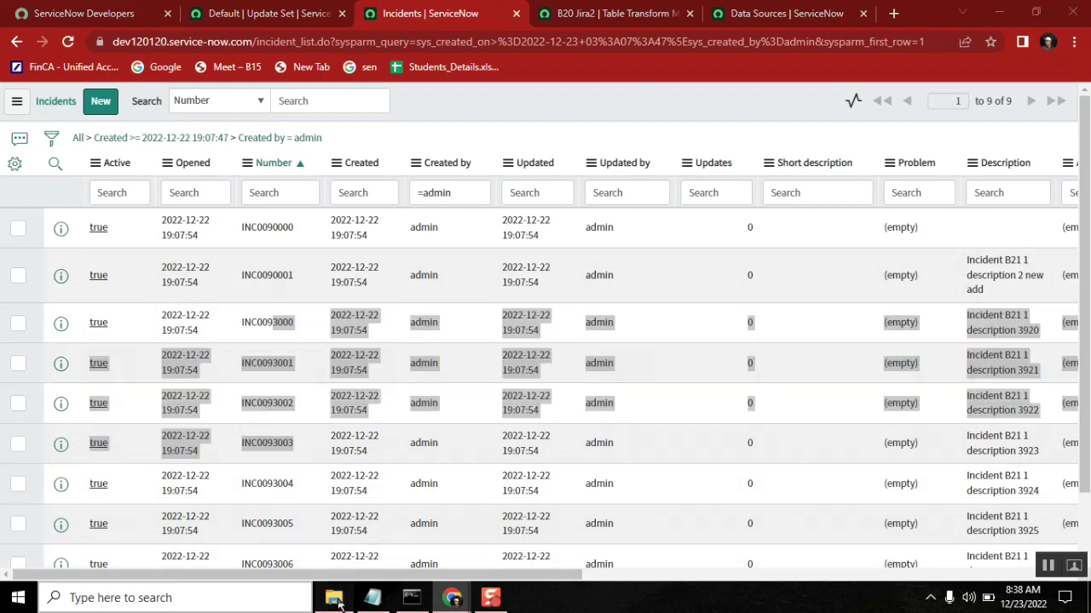
{"action": "double_click", "coordinate": [250, 191]}
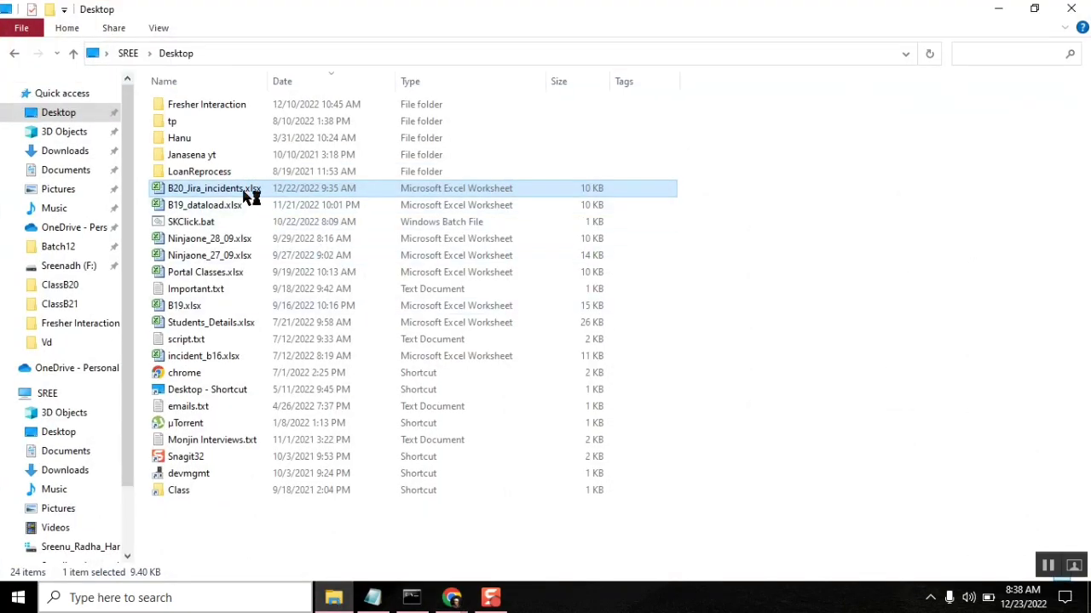
{"action": "left_click", "coordinate": [997, 9]}
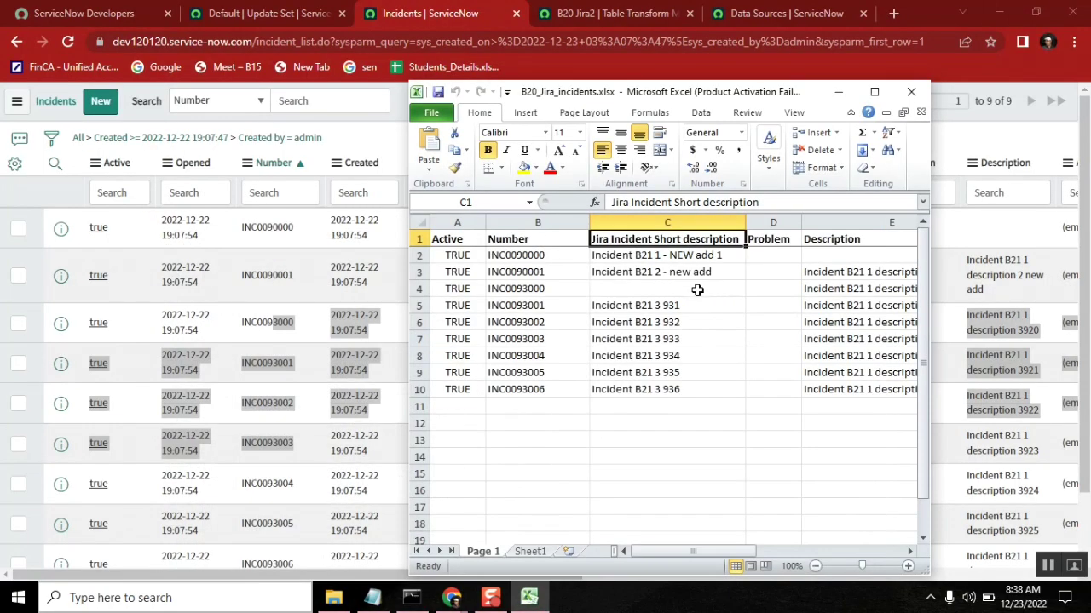
{"action": "left_click", "coordinate": [826, 485]}
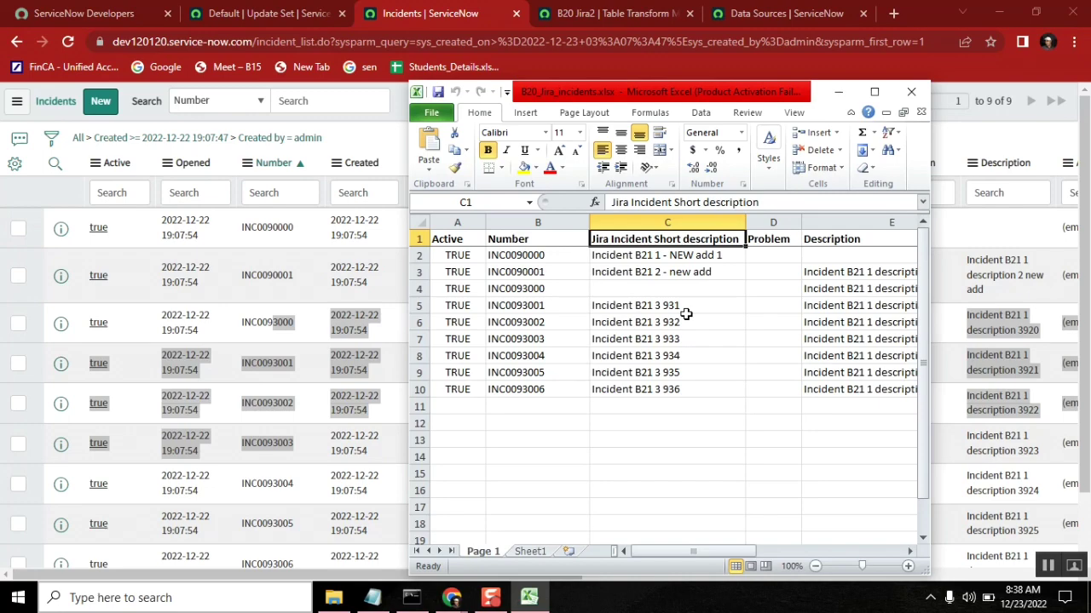
{"action": "left_click", "coordinate": [658, 354]}
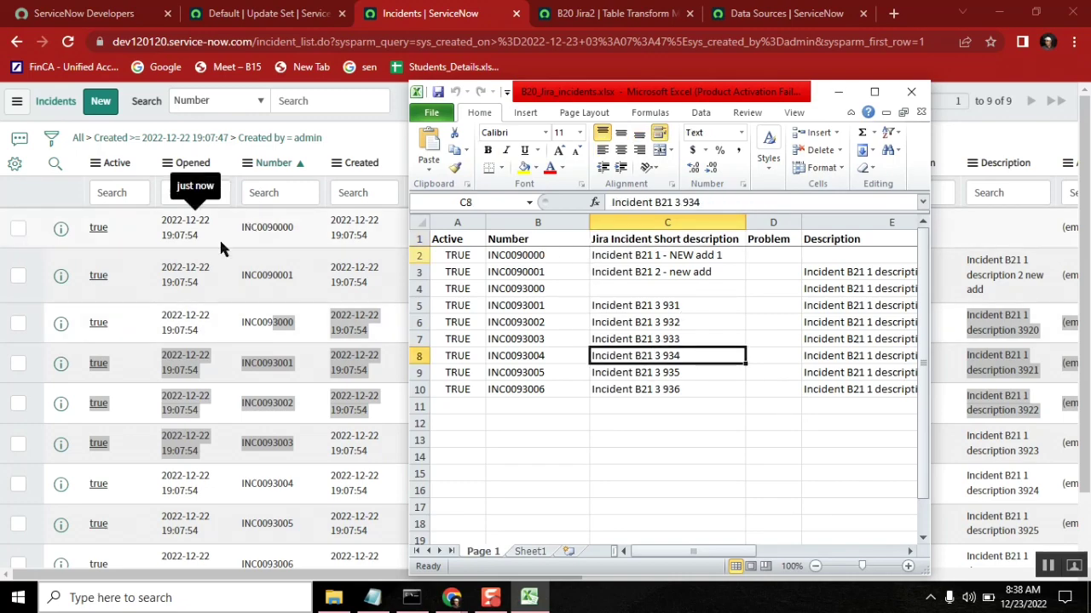
- Show only incidents matching INC0090000 without the Created filter, confirming two records exist
{"action": "left_click", "coordinate": [271, 230]}
{"action": "right_click", "coordinate": [273, 231]}
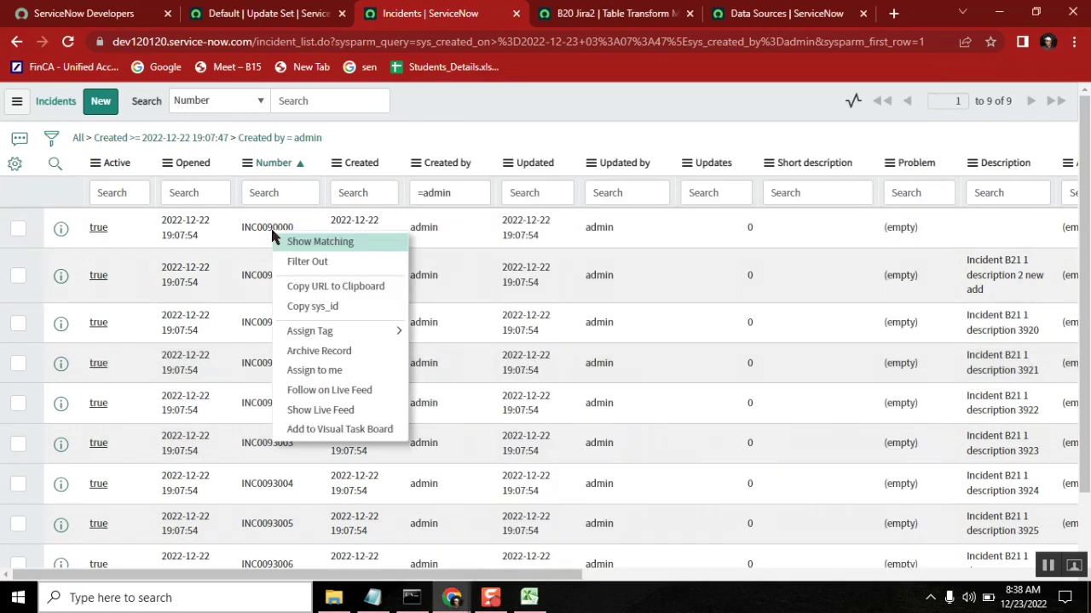
{"action": "left_click", "coordinate": [316, 242]}
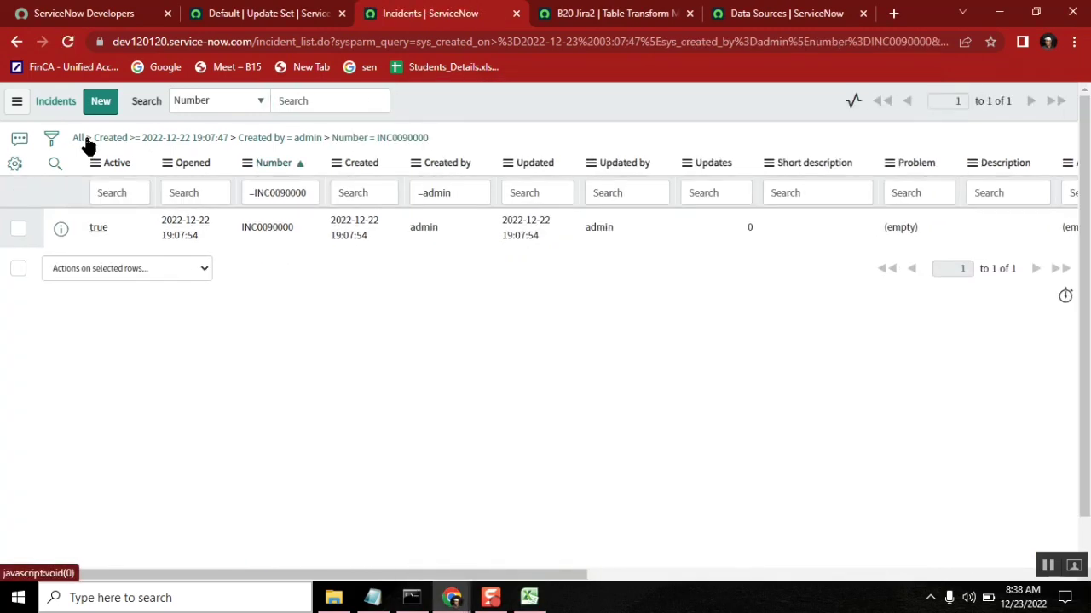
{"action": "left_click", "coordinate": [88, 143]}
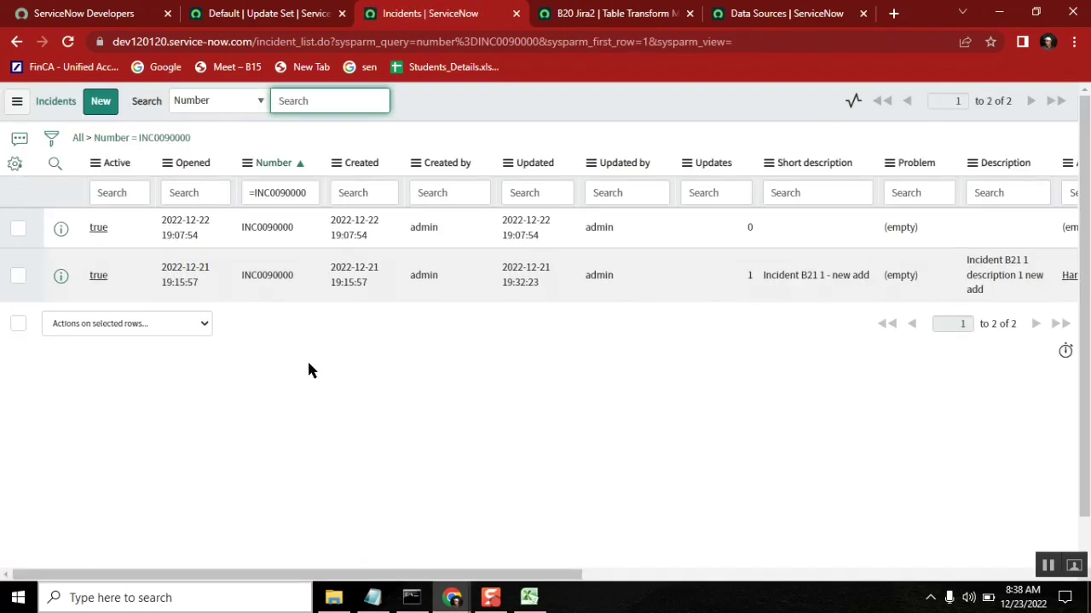
{"action": "left_click_drag", "start_coordinate": [312, 277], "coordinate": [51, 208]}
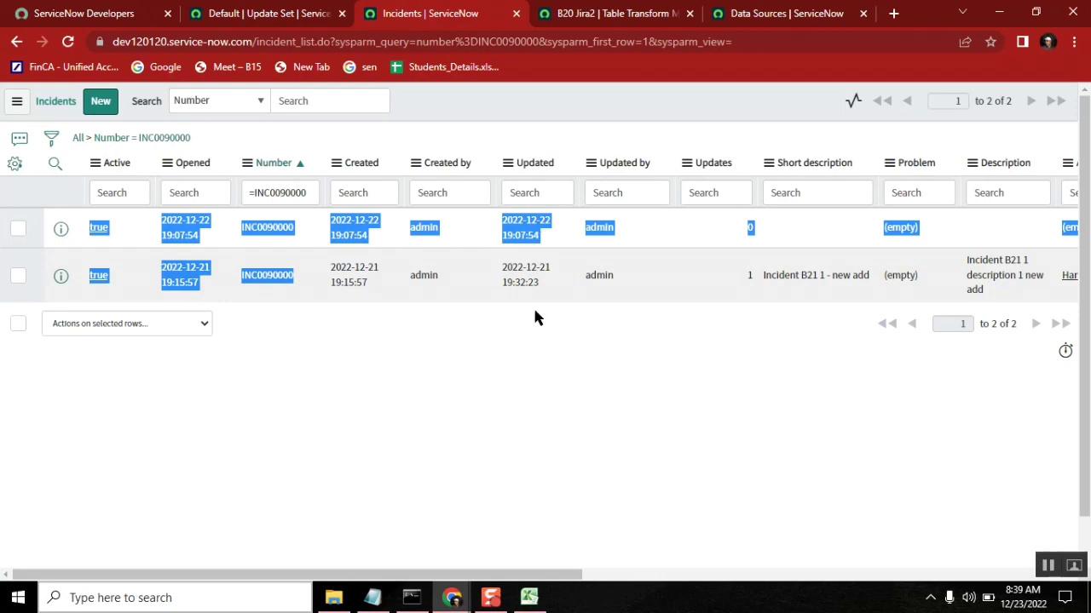
- Return to the incident list filtered only by Created by = admin
{"action": "left_click", "coordinate": [526, 388]}
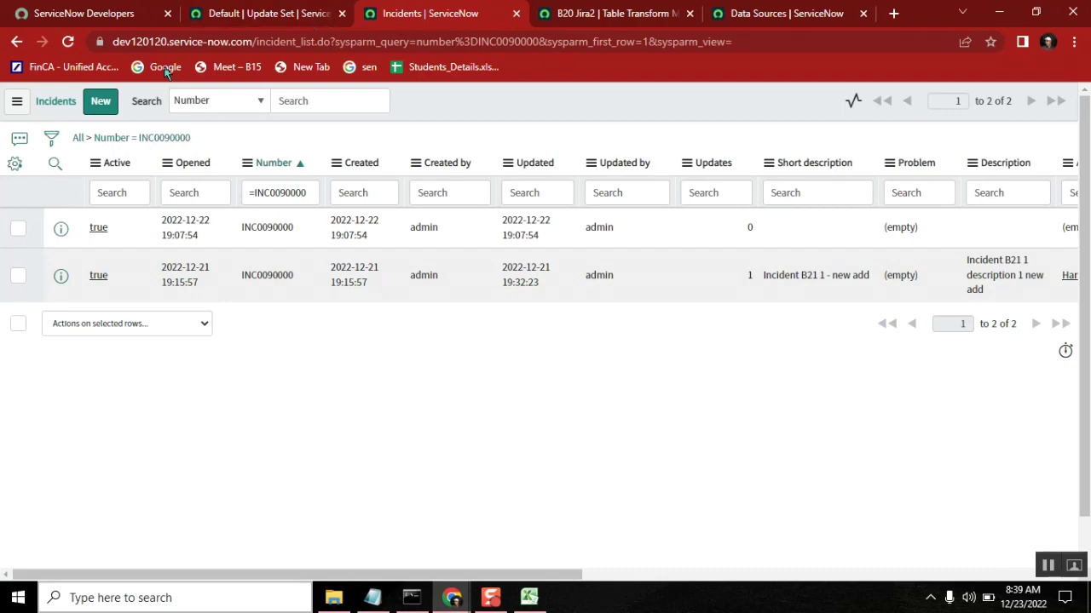
{"action": "left_click", "coordinate": [19, 43]}
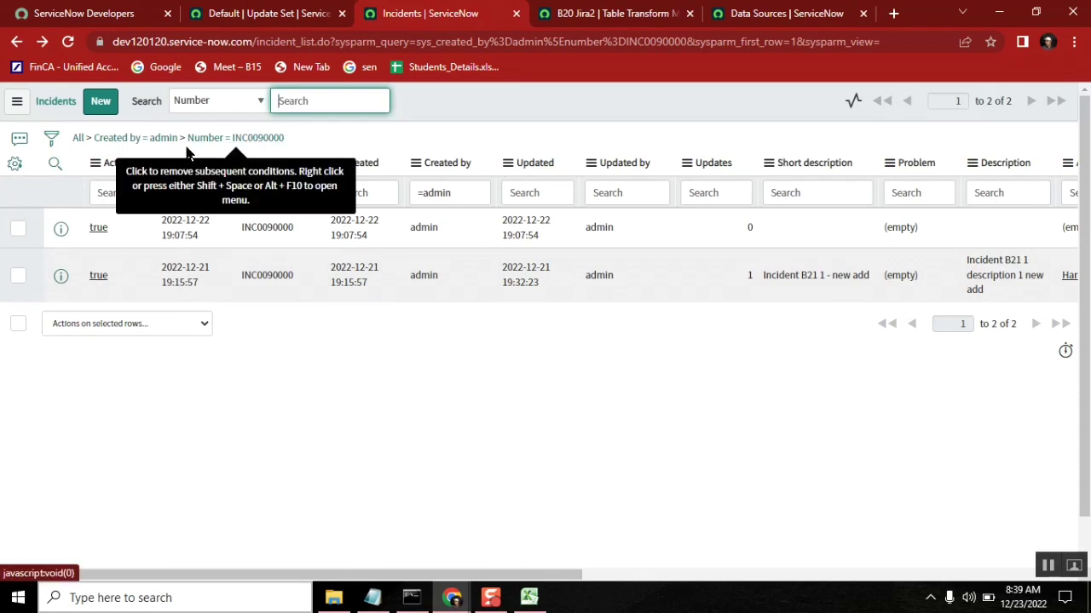
{"action": "left_click", "coordinate": [129, 139]}
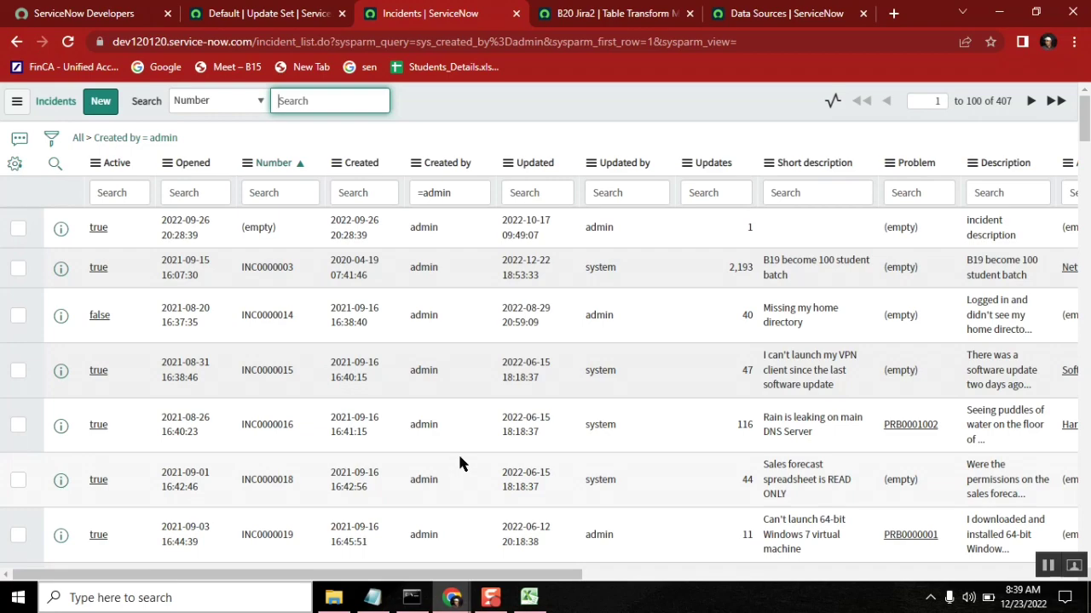
- Review the transform notes in Notepad and open the incident list's column options menu
{"action": "left_click", "coordinate": [372, 597]}
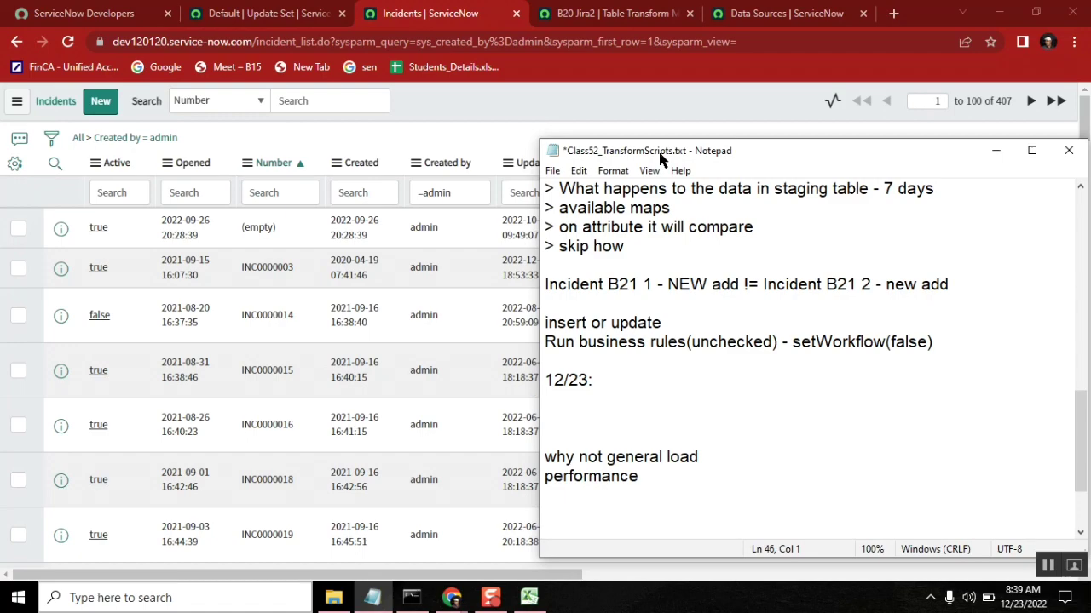
{"action": "left_click", "coordinate": [614, 415]}
{"action": "left_click", "coordinate": [605, 398]}
{"action": "left_click", "coordinate": [455, 82]}
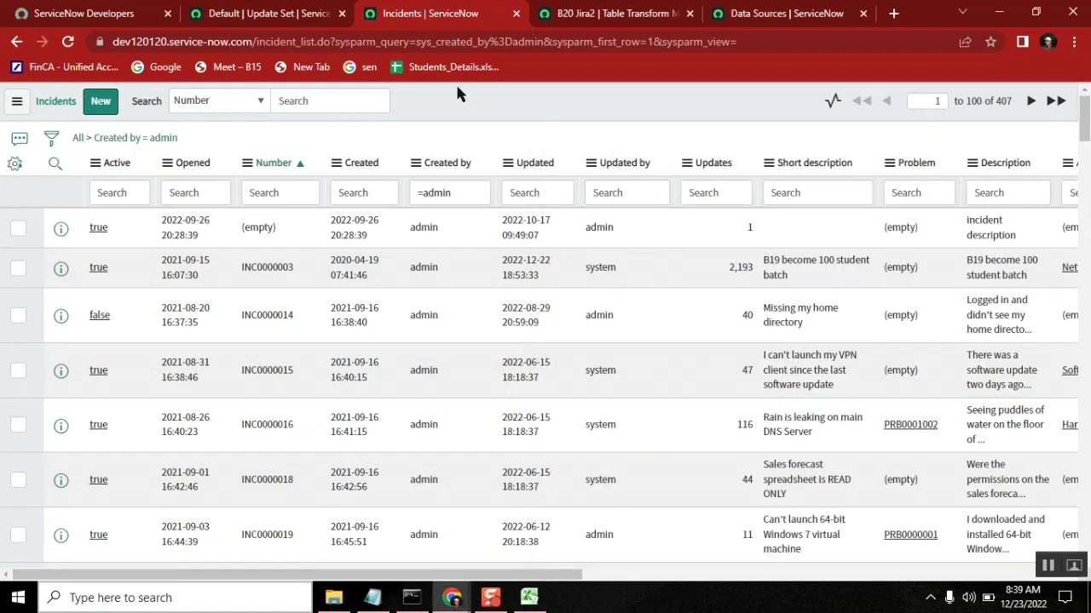
{"action": "right_click", "coordinate": [434, 169]}
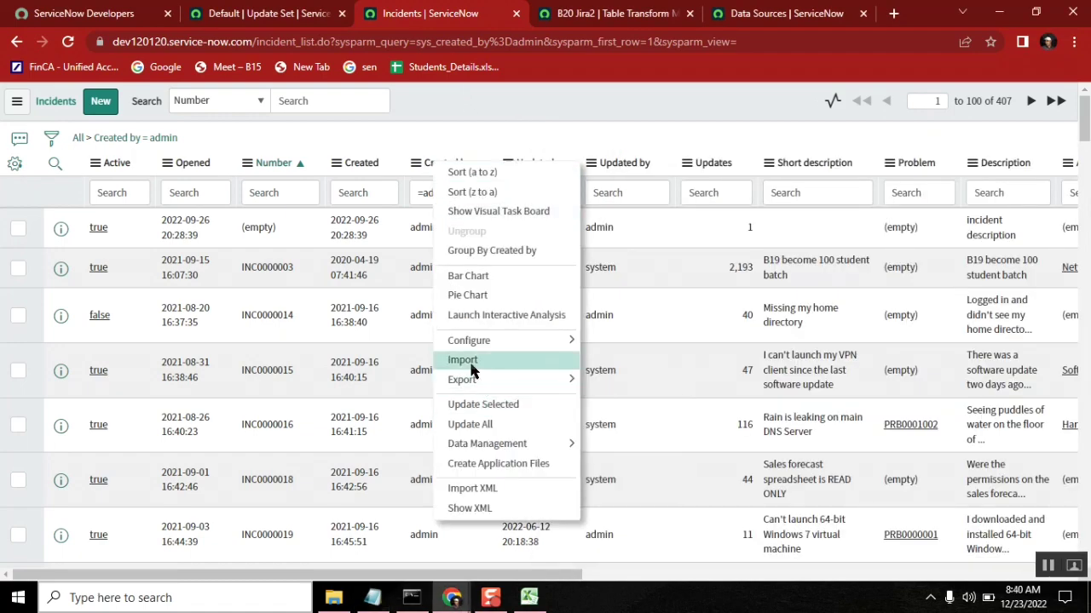
{"action": "left_click", "coordinate": [372, 597]}
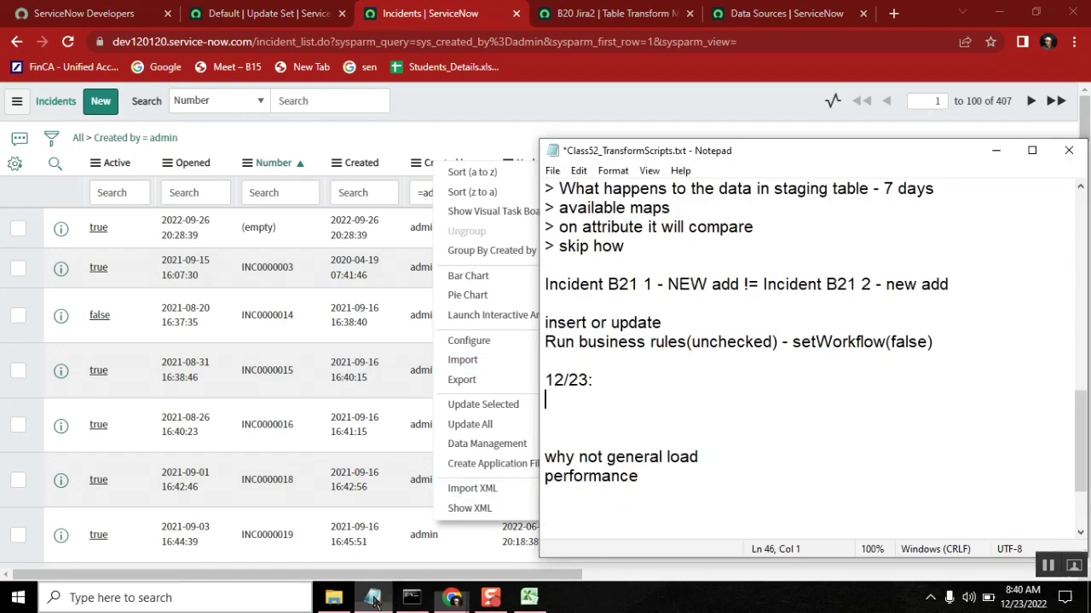
{"action": "left_click", "coordinate": [493, 82]}
{"action": "right_click", "coordinate": [448, 164]}
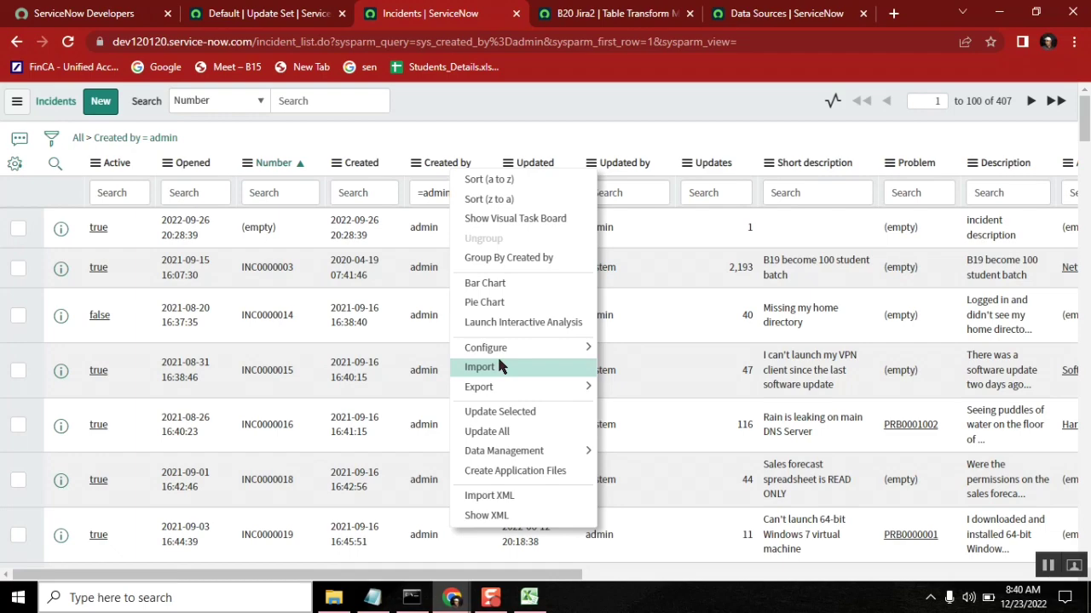
- On the Default update set page, filter the navigator by 'rest'
{"action": "left_click", "coordinate": [271, 13]}
{"action": "left_click", "coordinate": [92, 145]}
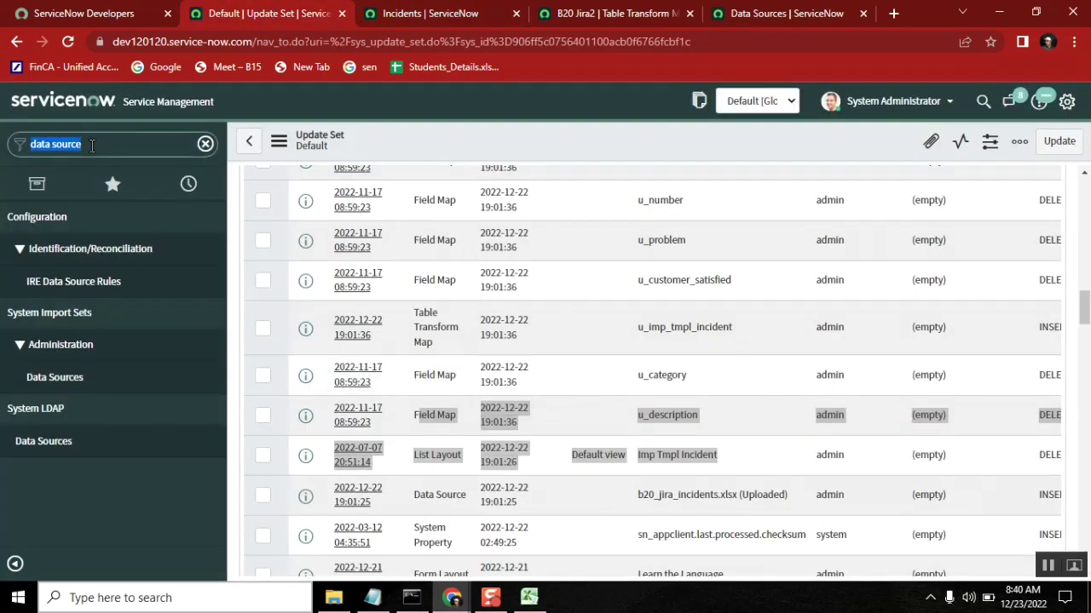
{"action": "type", "text": "rest"}
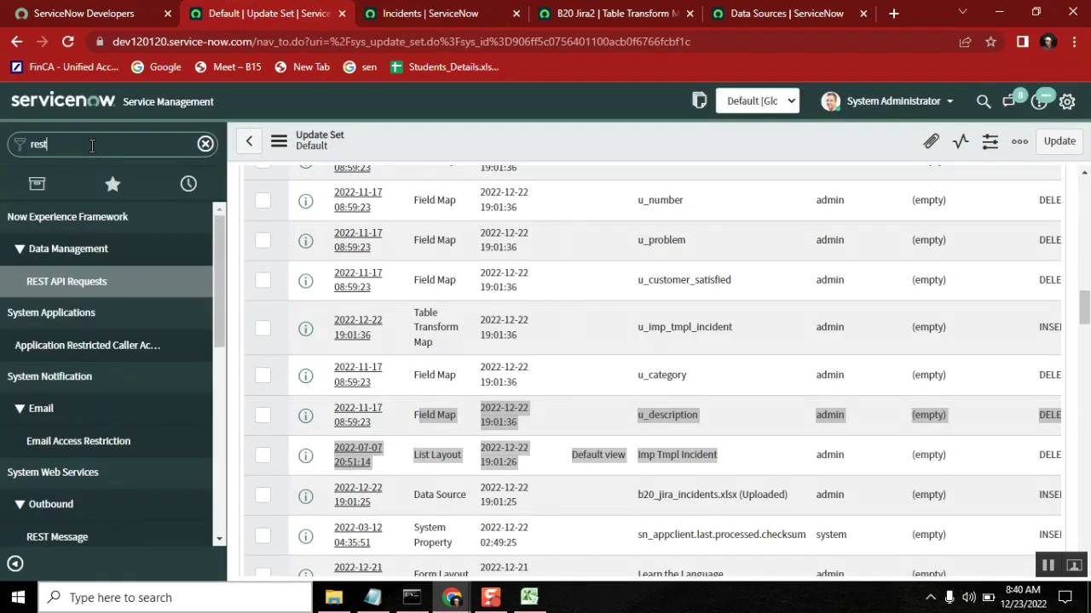